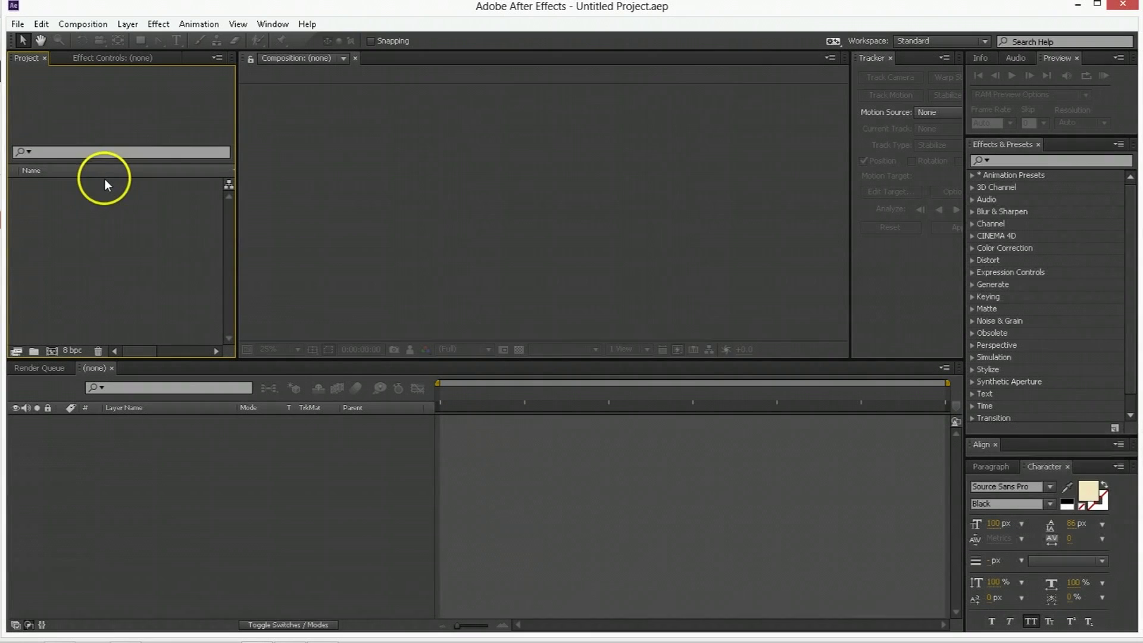
- Create Comp 1 from the HDTV 1080 24 preset: 1920×1080, 24 fps, 30 seconds
left_click(51, 353)
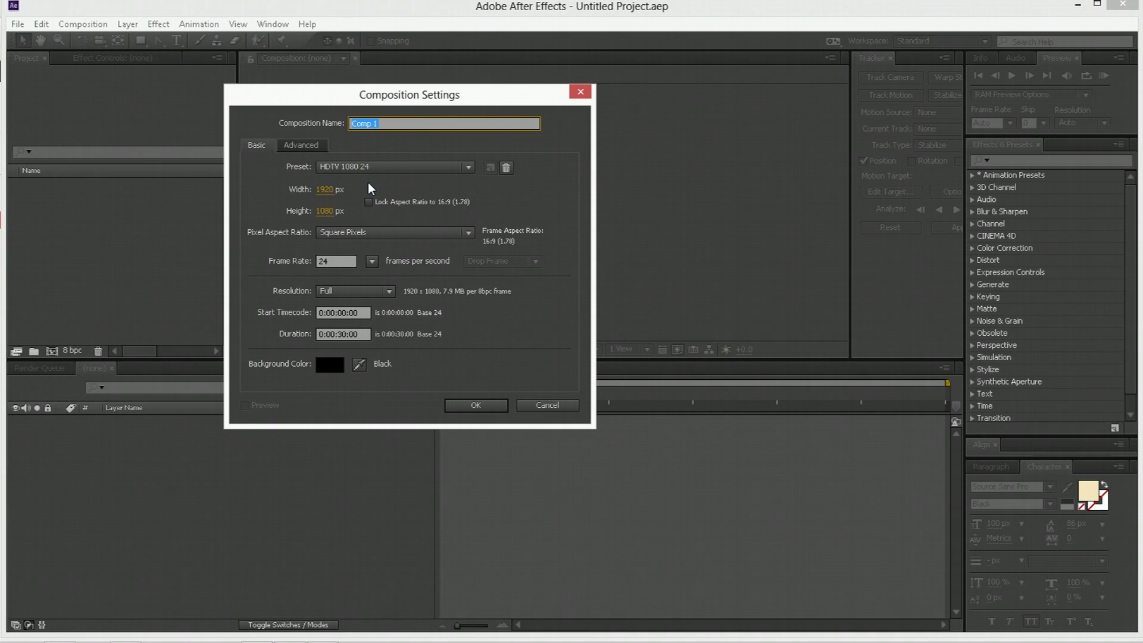
left_click(469, 408)
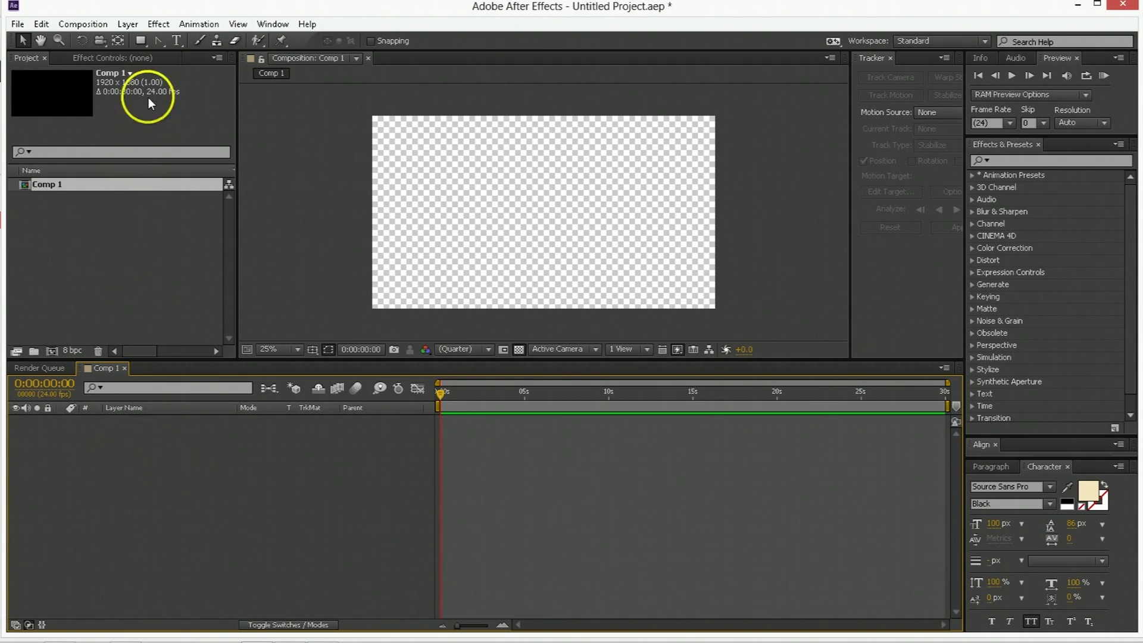
- Add a rectangle shape layer with Size 100 × 0 and a Size keyframe at 0:00
double_click(141, 40)
left_click(86, 445)
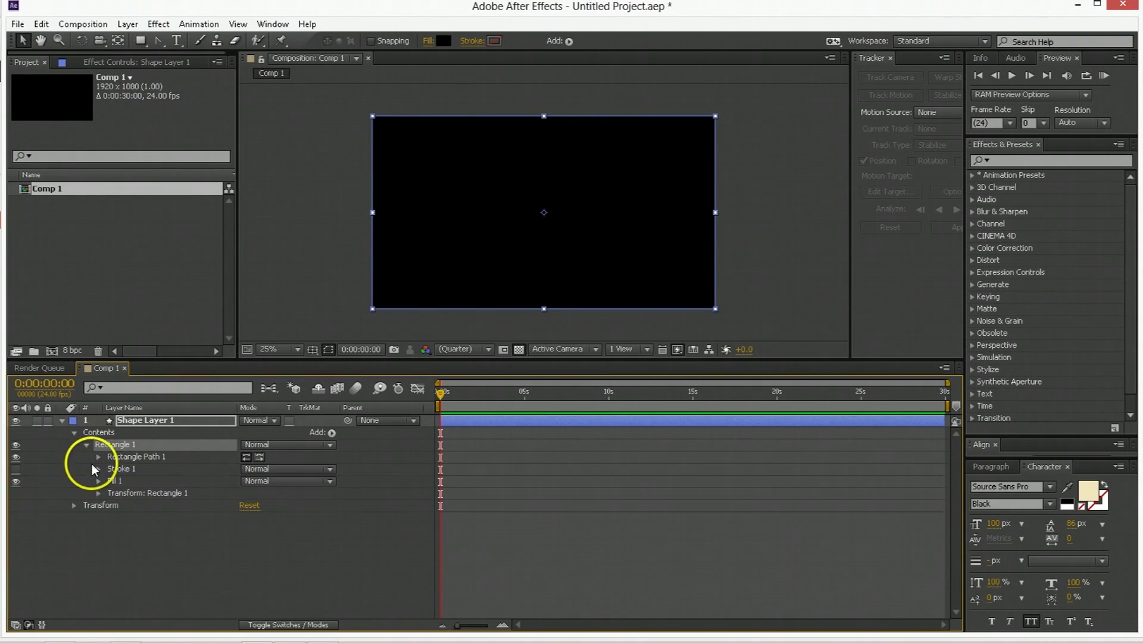
left_click(99, 457)
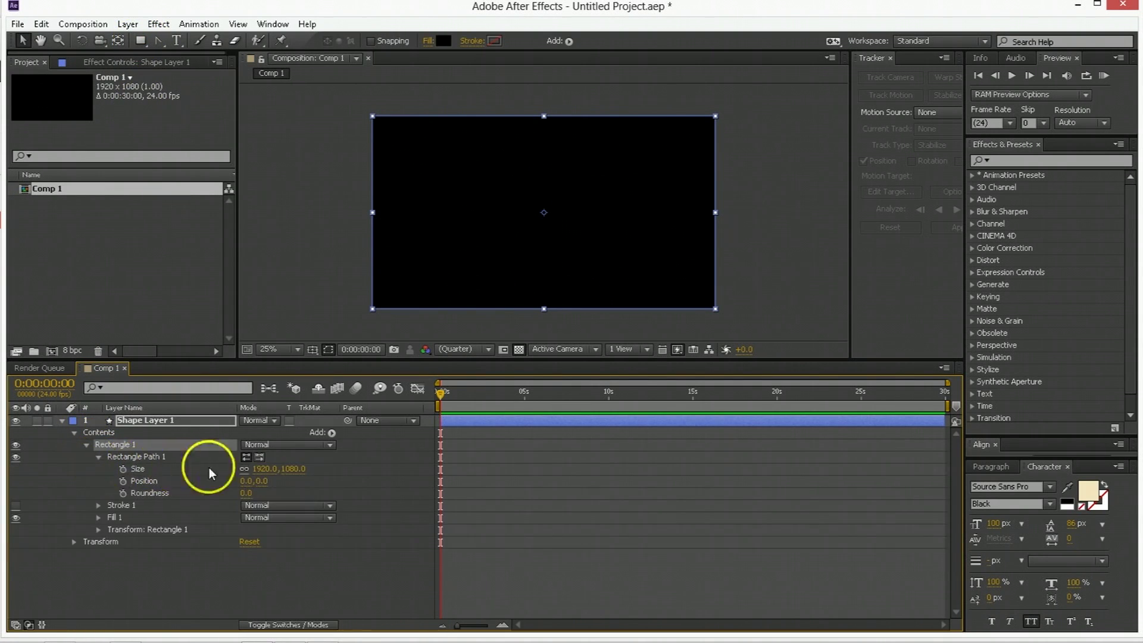
left_click(248, 471)
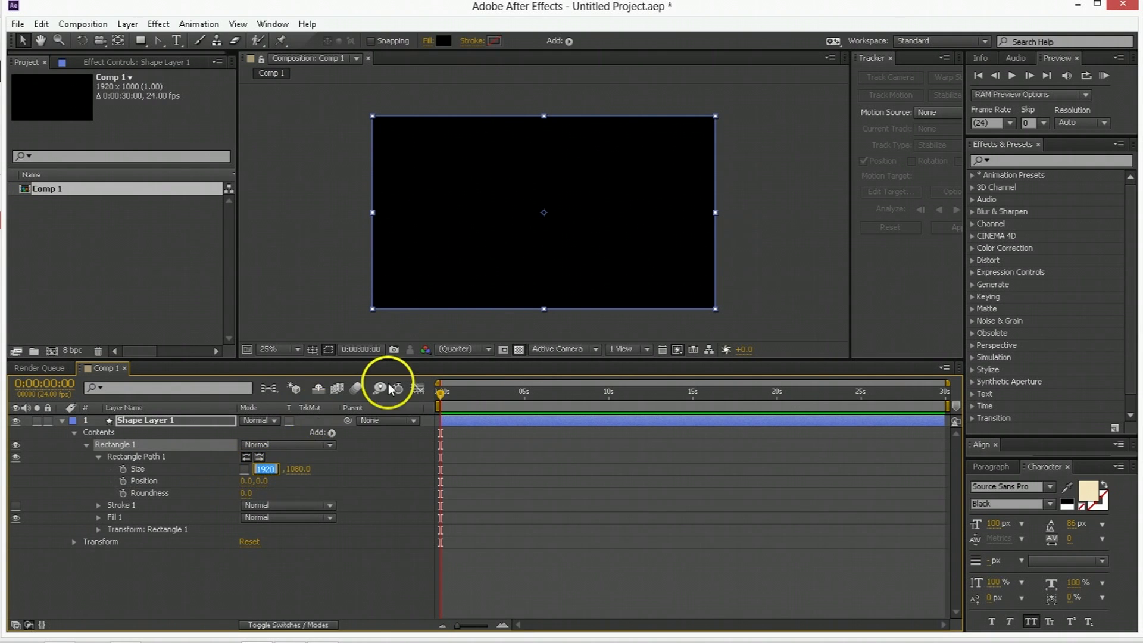
type("100")
key("Tab")
type("0")
key("Return")
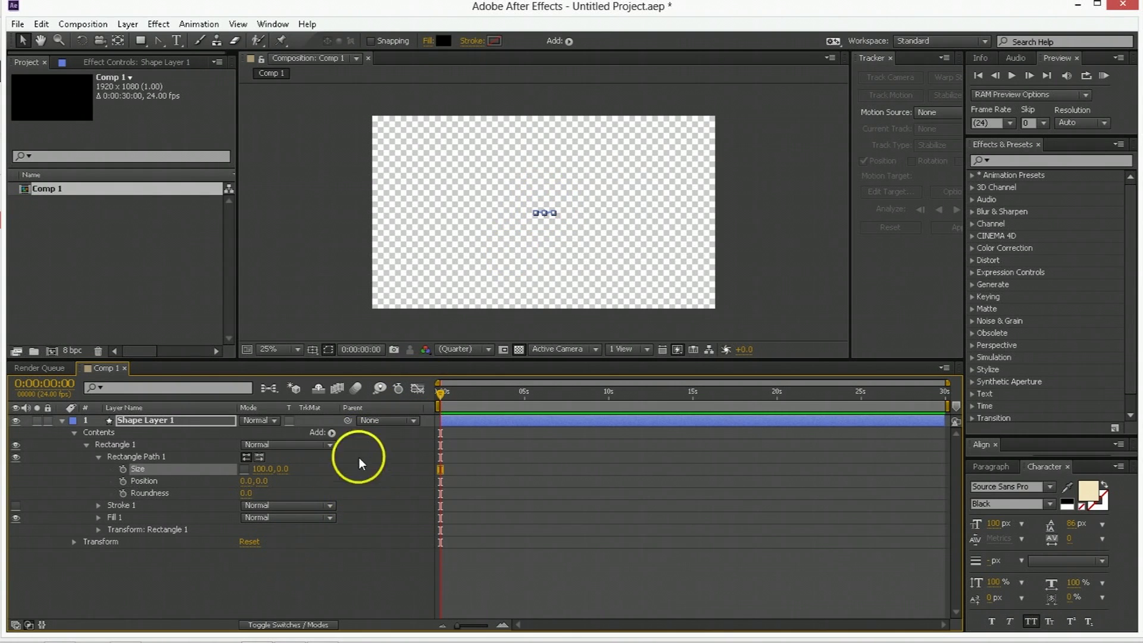
left_click(122, 468)
key("equal")
key("equal")
key("equal")
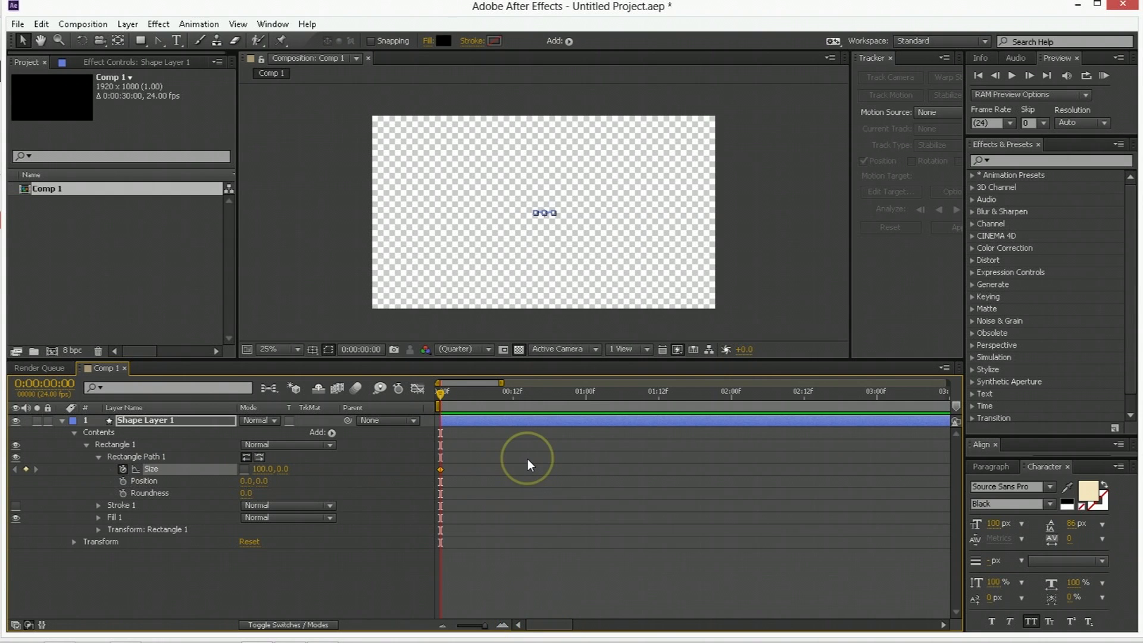
- At frame 10, set the rectangle's Size to 0 × 200
key("shift+Page_Down")
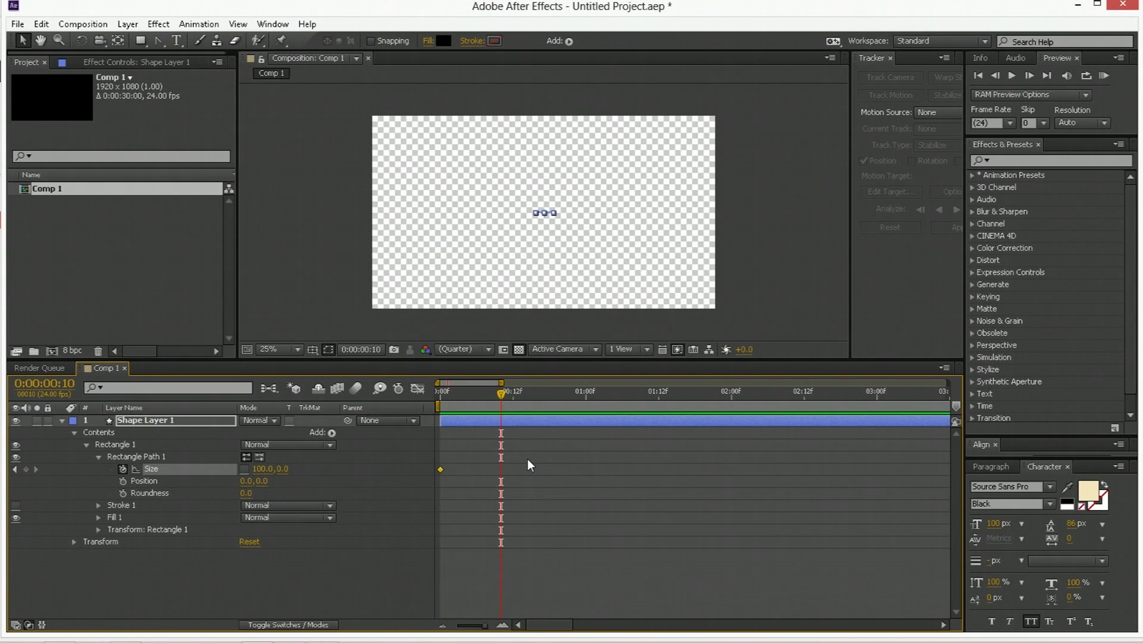
left_click(263, 469)
type("00")
key("Tab")
type("200")
key("Return")
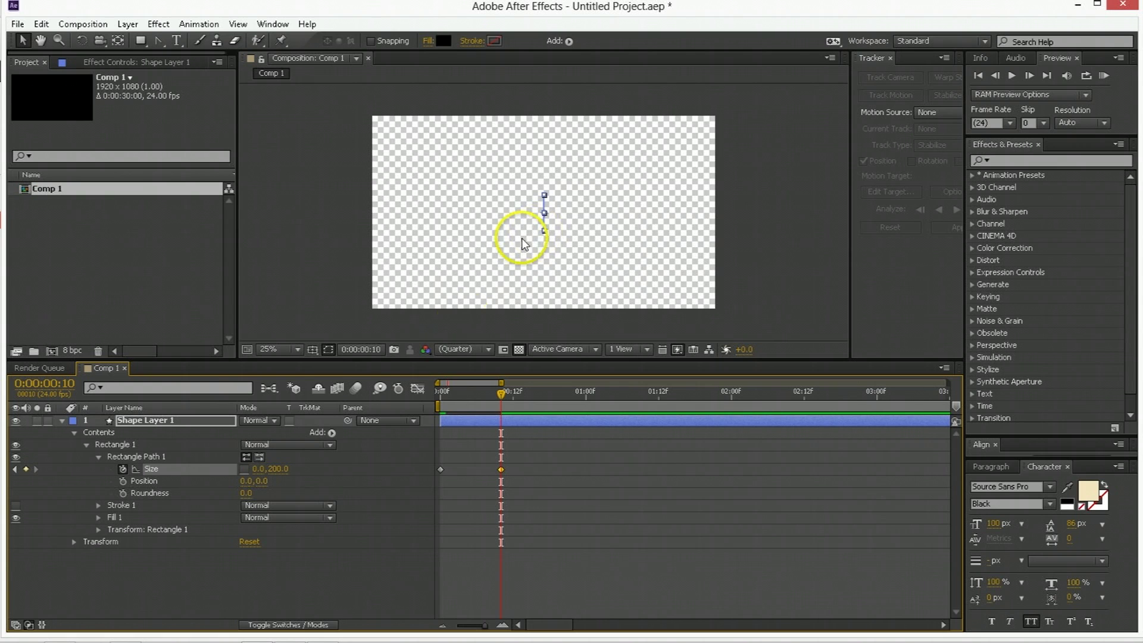
- Keyframe Position from 0,0 at frame 0 to 0,-300 at frame 10
left_click(123, 481)
left_click_drag(500, 482, 441, 481)
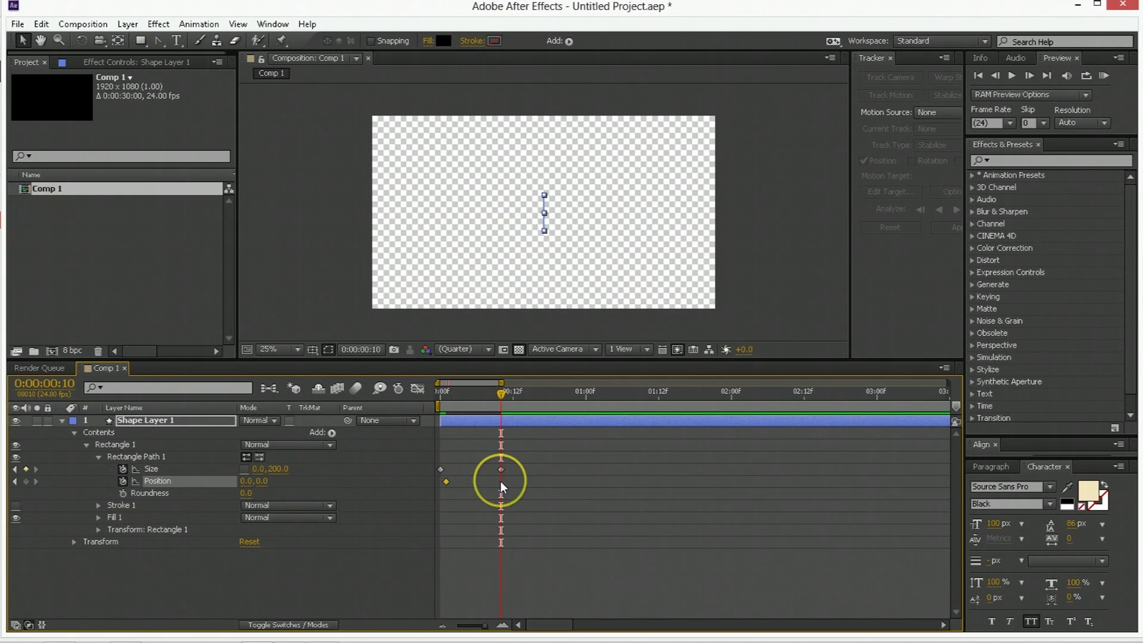
left_click_drag(433, 397, 502, 395)
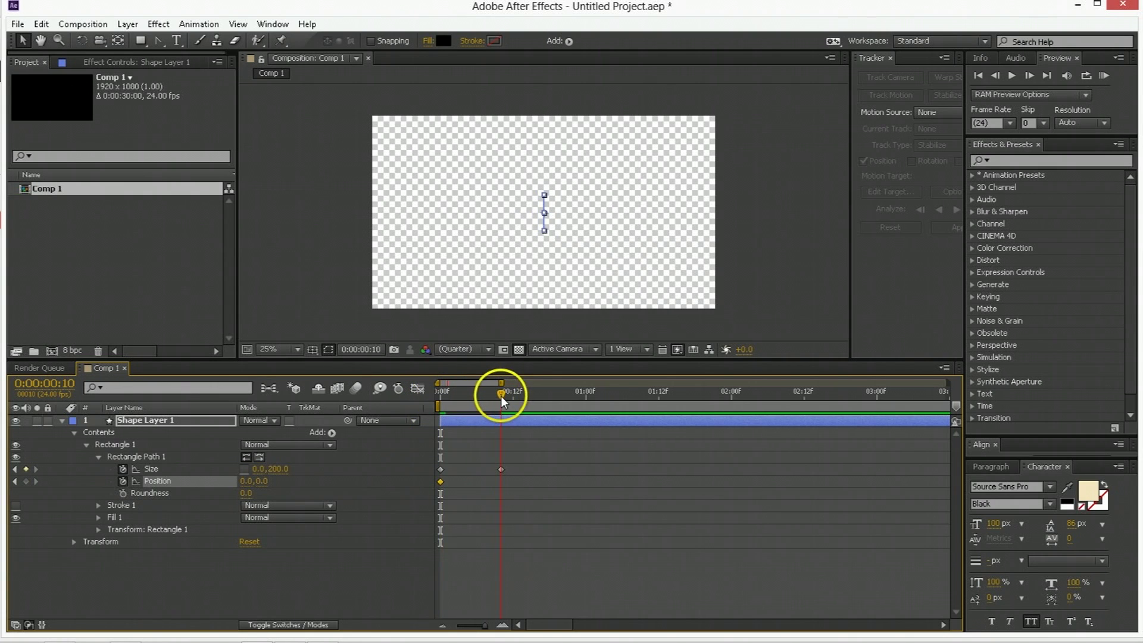
mouse_move(245, 482)
left_mouse_down()
mouse_move(271, 482)
mouse_move(262, 490)
left_mouse_up()
left_click(268, 481)
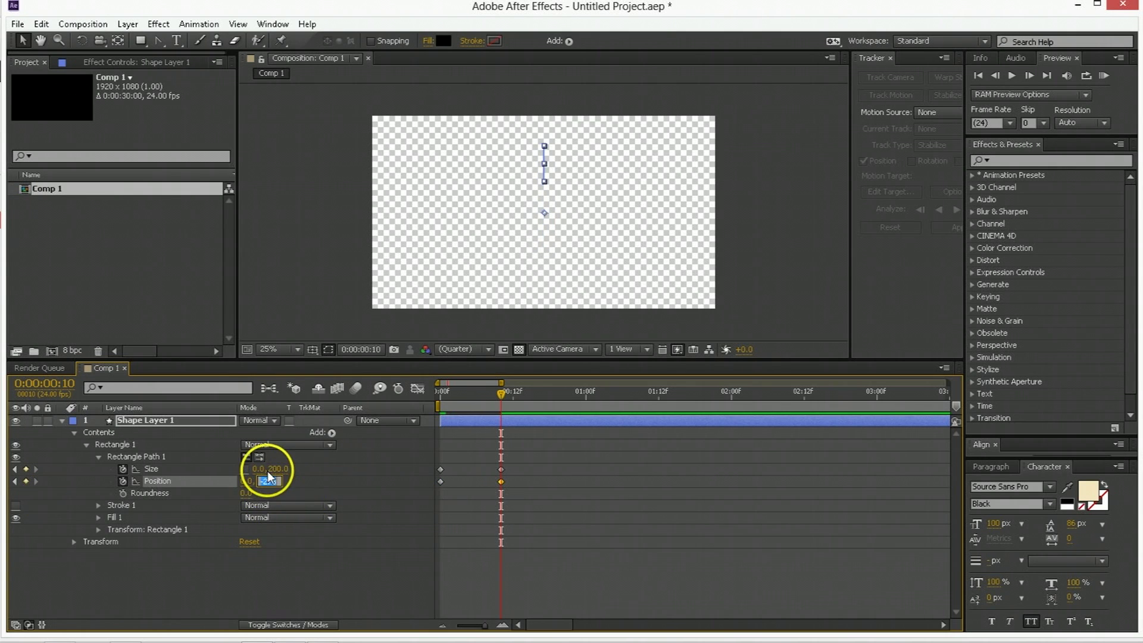
type("-150")
key("Return")
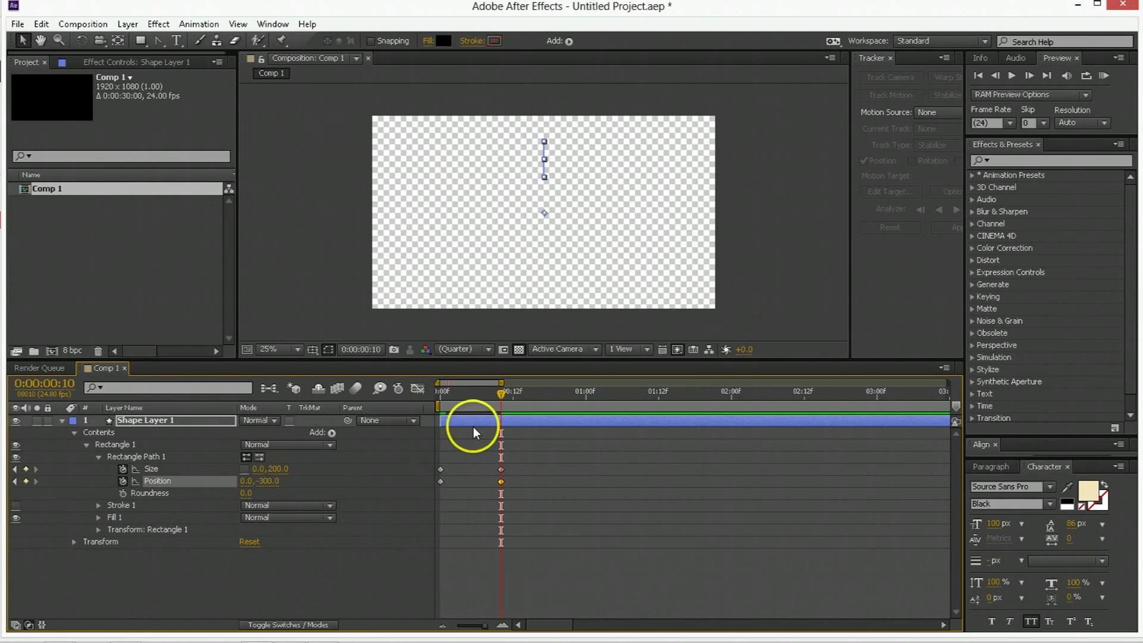
- Scrub the first frames to review the motion, then select all four keyframes
left_click(469, 403)
left_click_drag(469, 402, 392, 411)
left_click(562, 518)
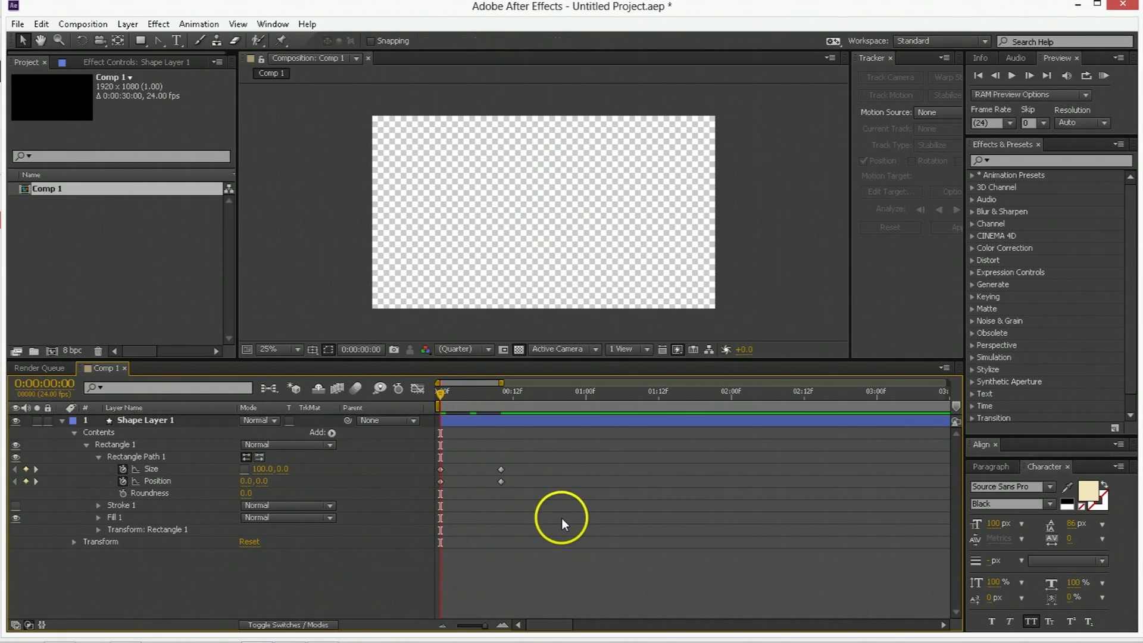
left_click_drag(438, 413, 500, 392)
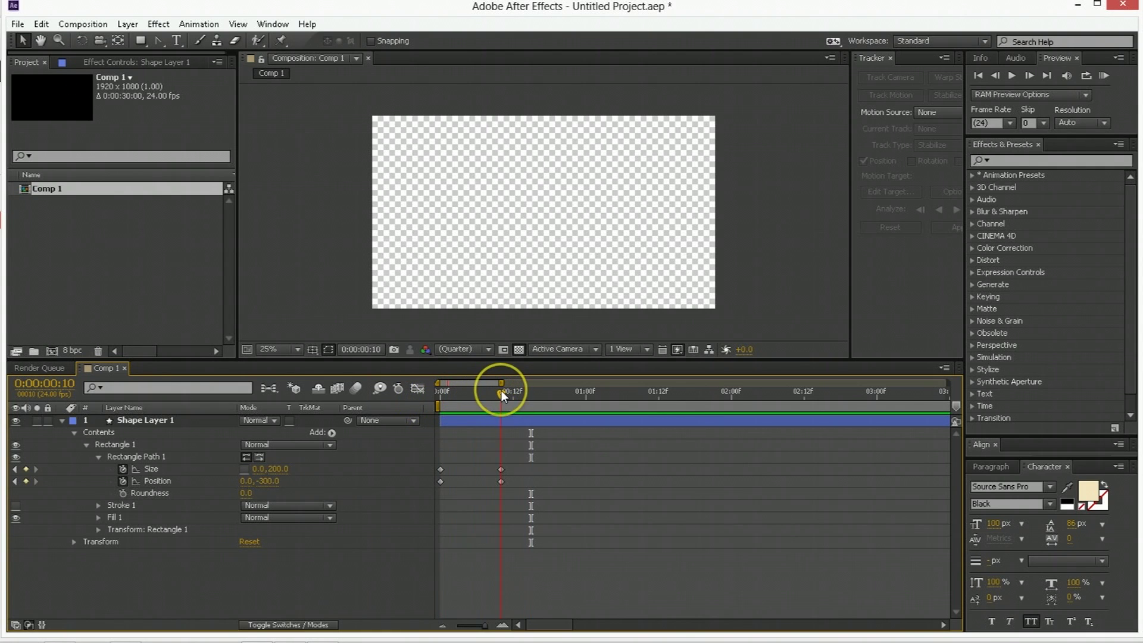
left_click_drag(434, 464, 516, 485)
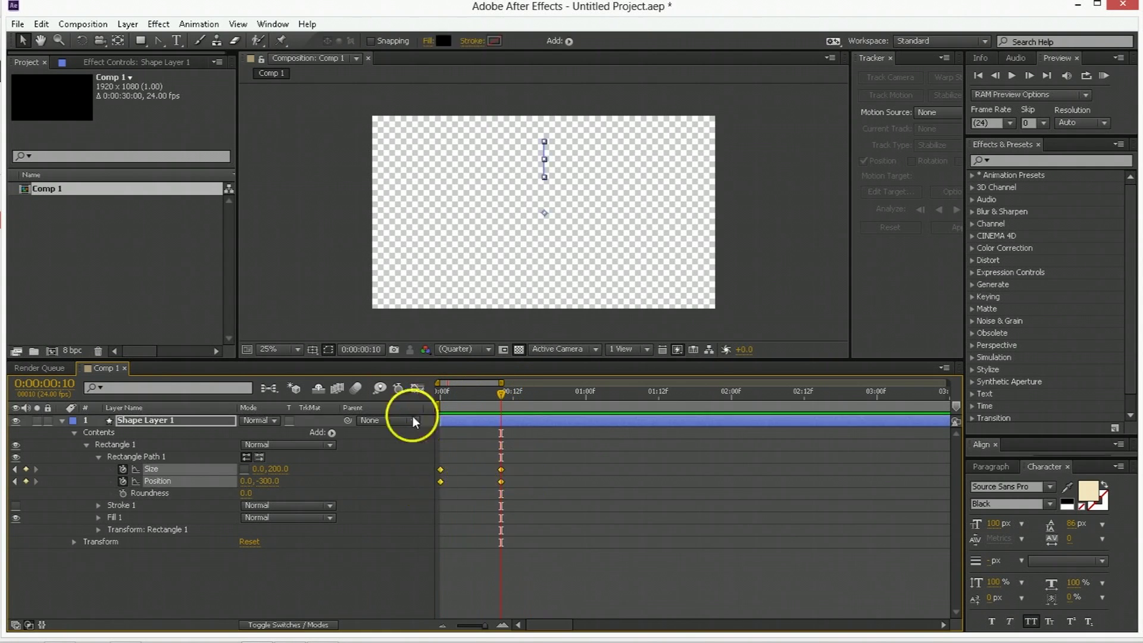
- Apply Easy Ease in the Graph Editor and steepen the first key's handle for a fast start
left_click(415, 390)
left_click_drag(517, 418, 391, 556)
left_click(816, 610)
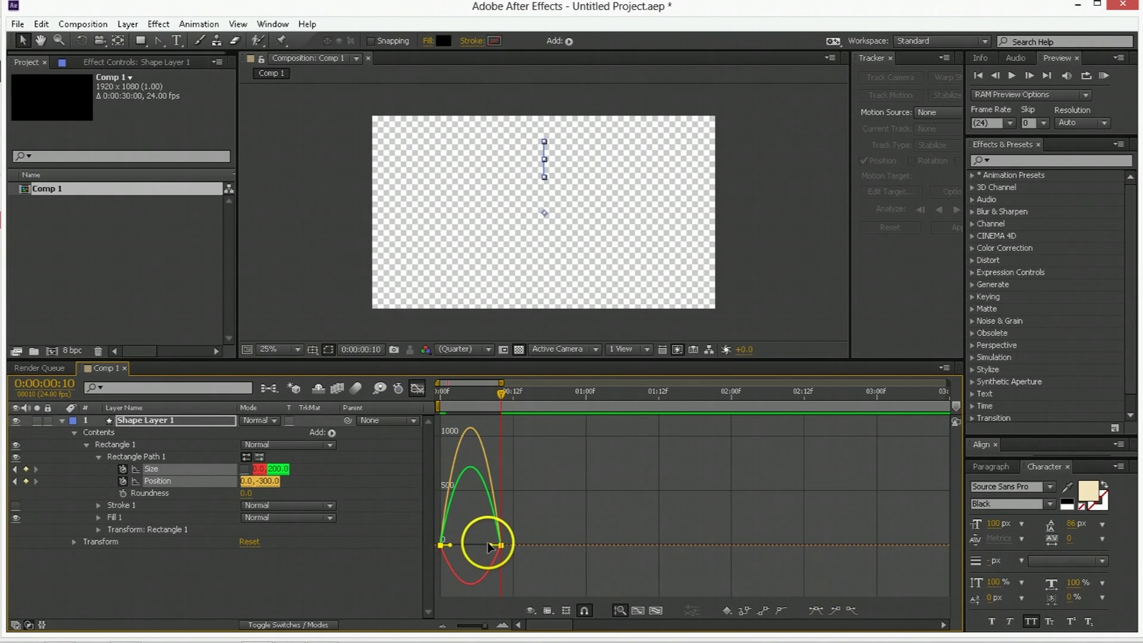
left_click_drag(451, 548, 409, 545)
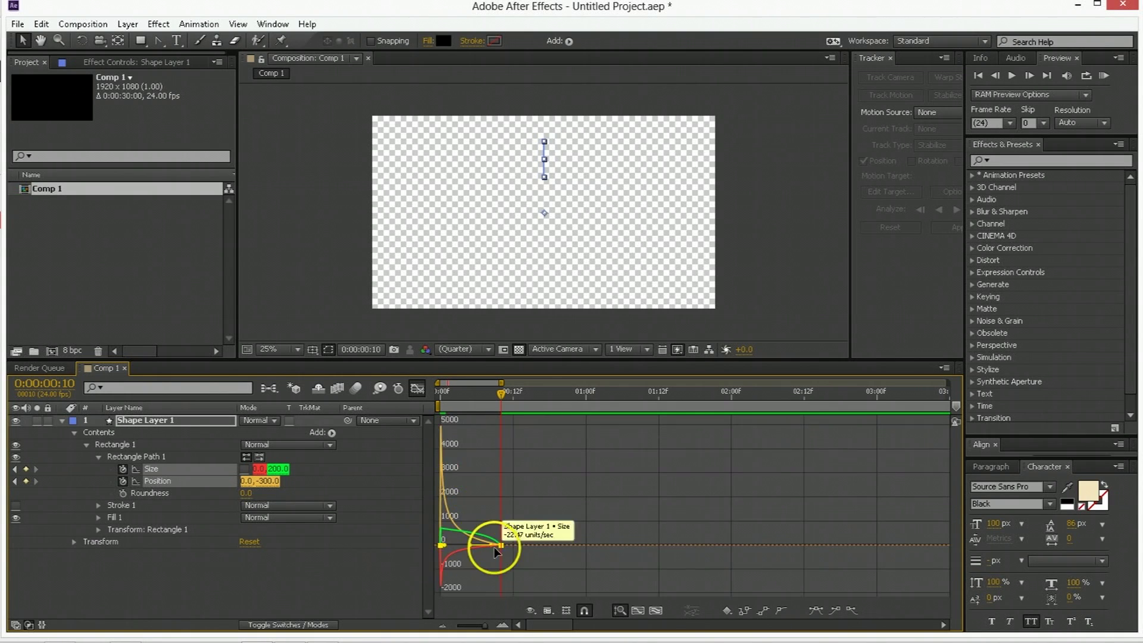
- Preview the eased line animation from the first frame several times
left_click(442, 395)
key("space")
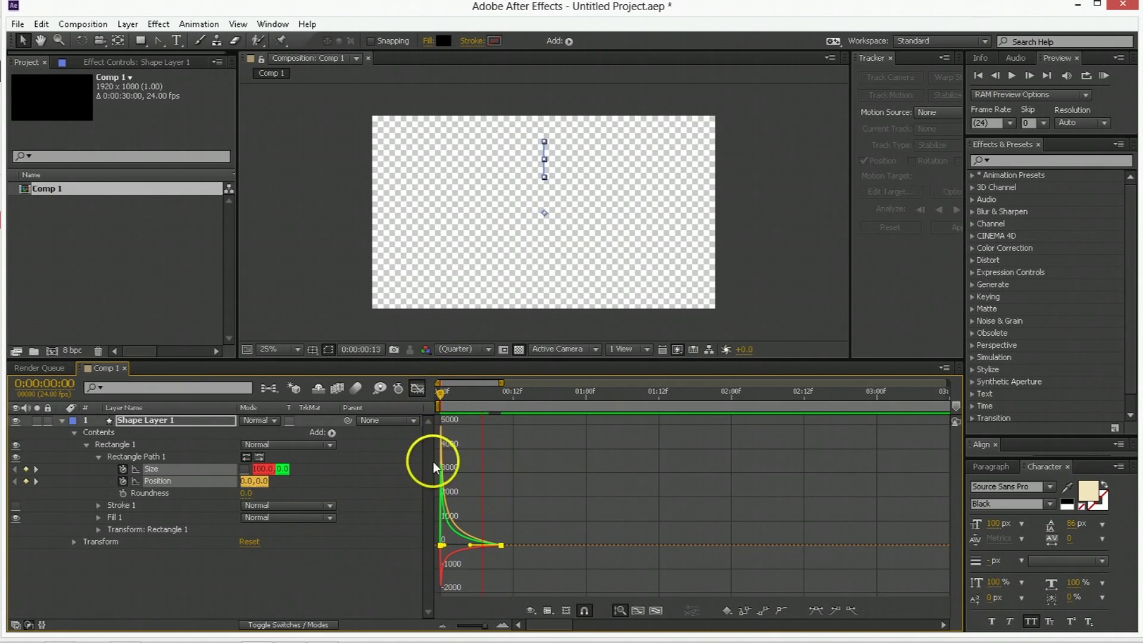
left_click(373, 580)
left_click(433, 397)
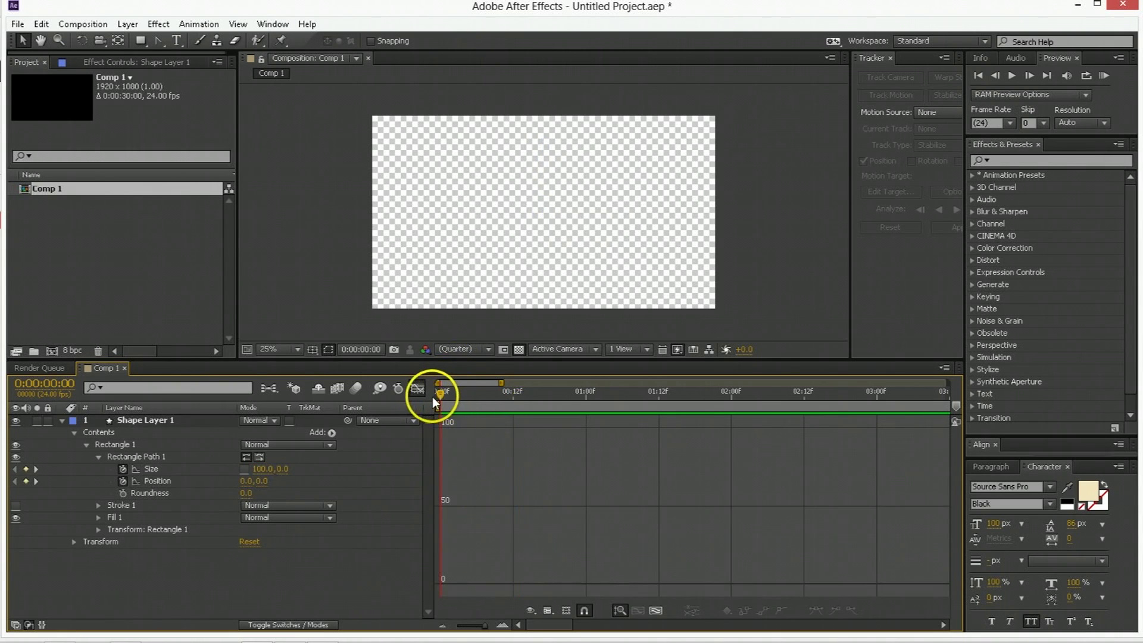
left_click(498, 353)
key("space")
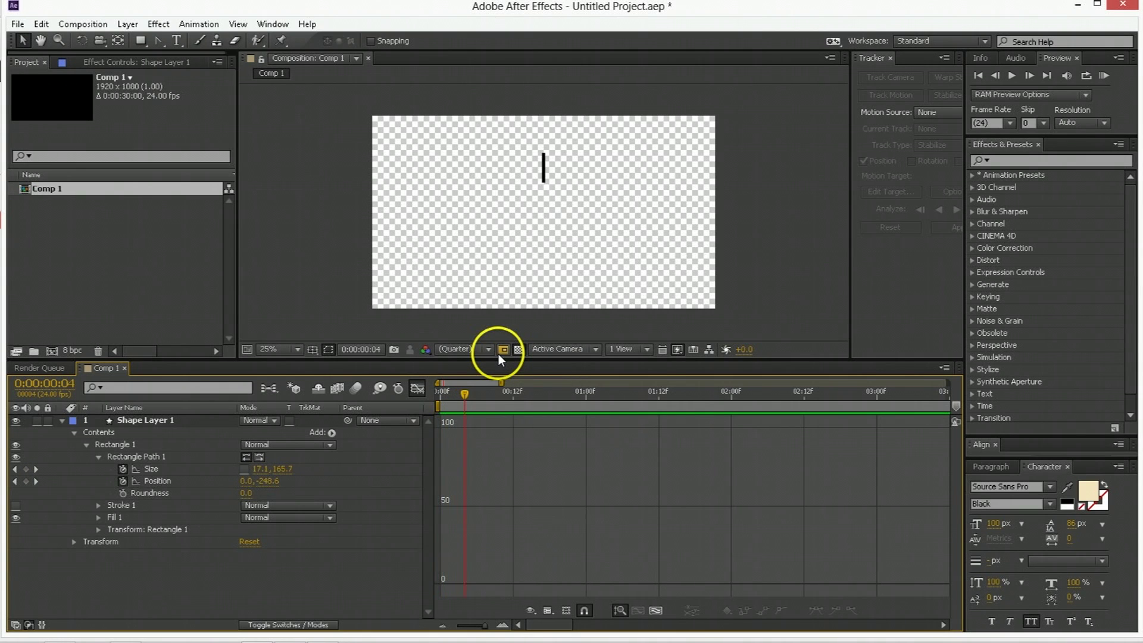
left_click(438, 395)
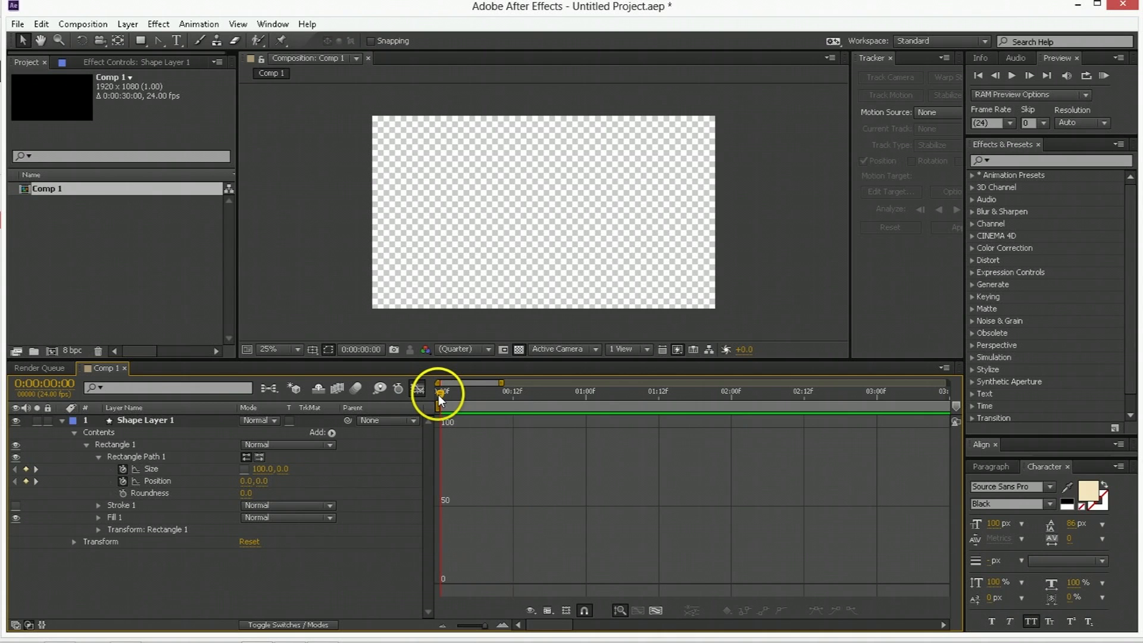
key("space")
key("space")
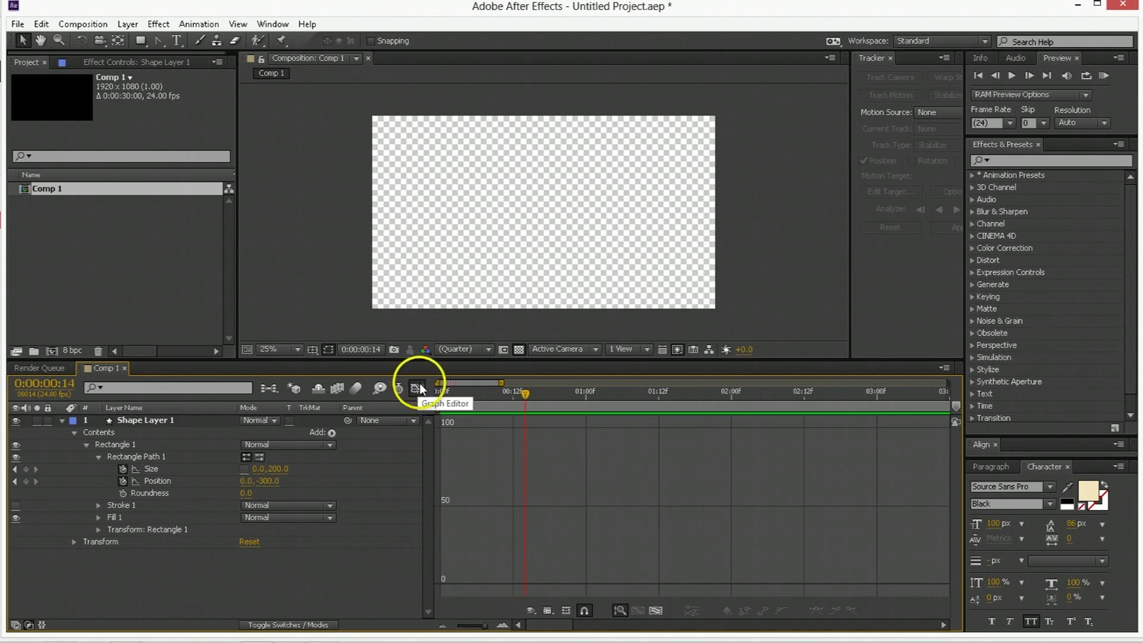
- Add a Repeater to the shape layer with 8 copies
left_click(331, 433)
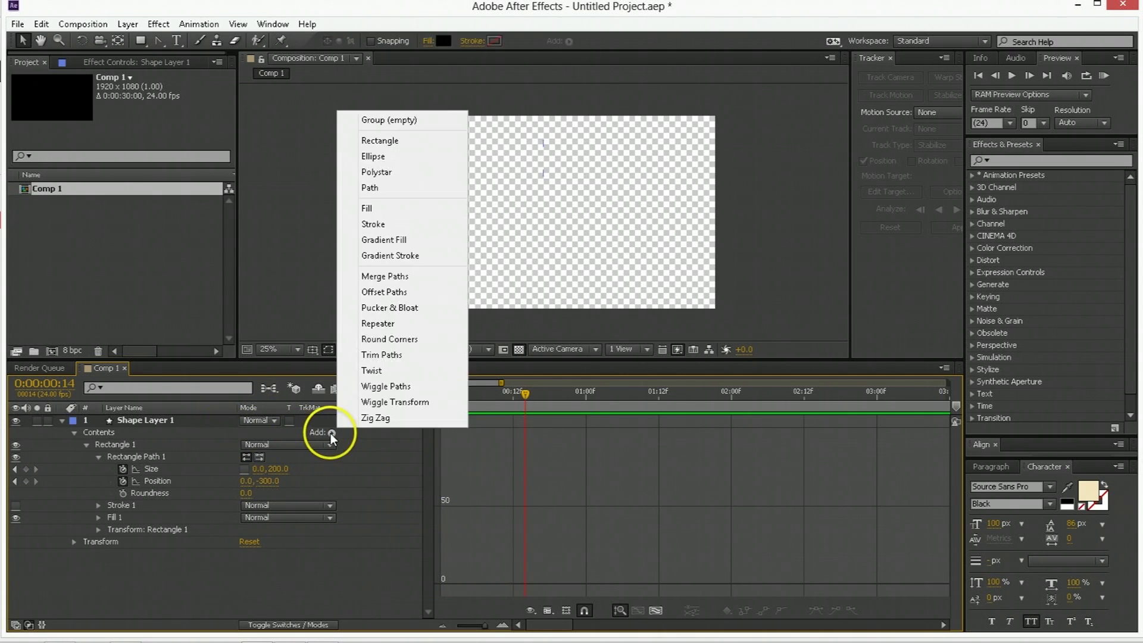
left_click(378, 329)
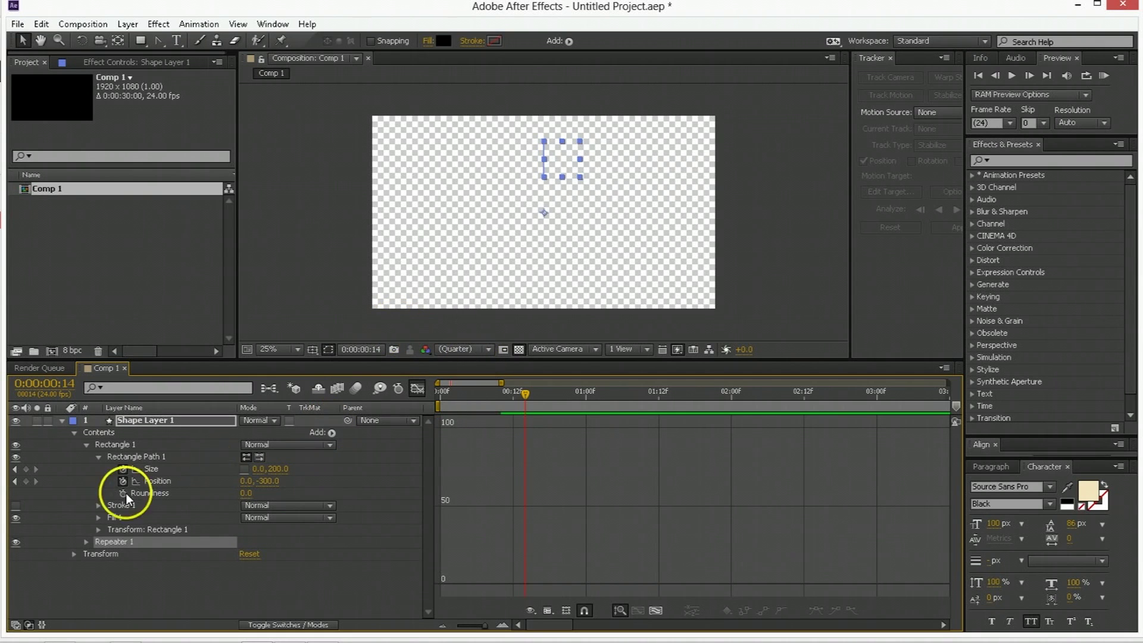
left_click(85, 542)
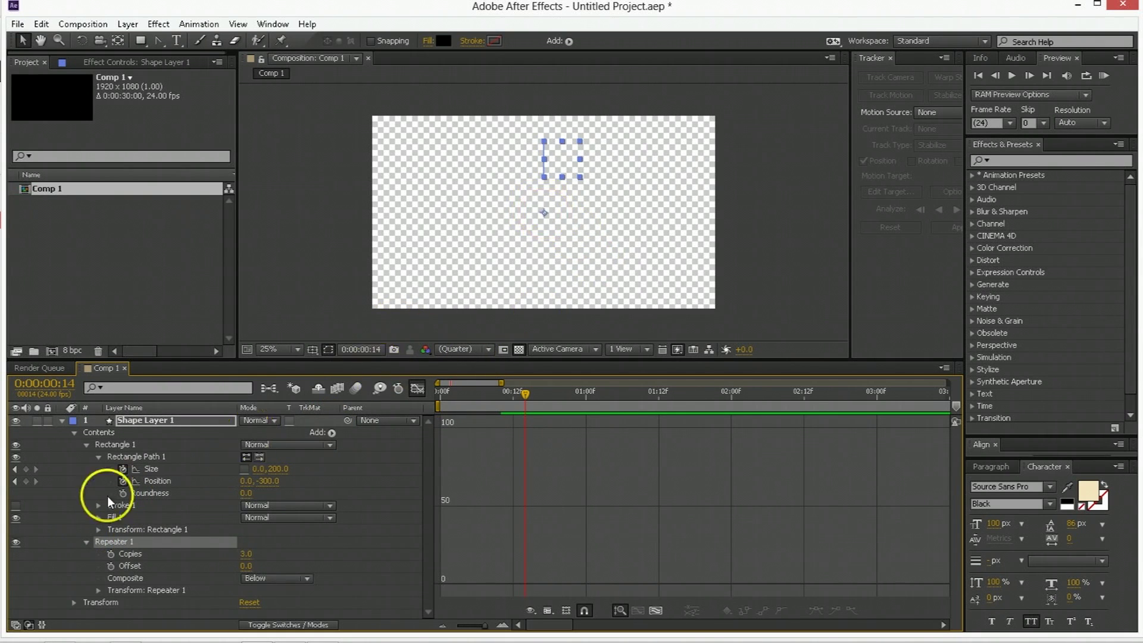
left_click(245, 554)
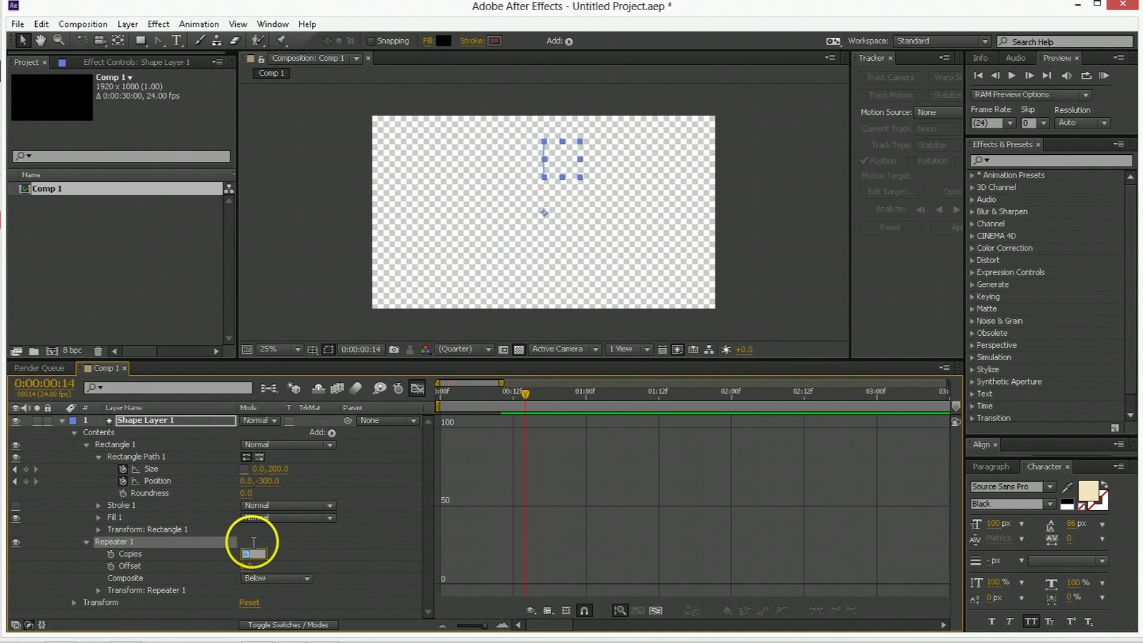
type("8")
key("Return")
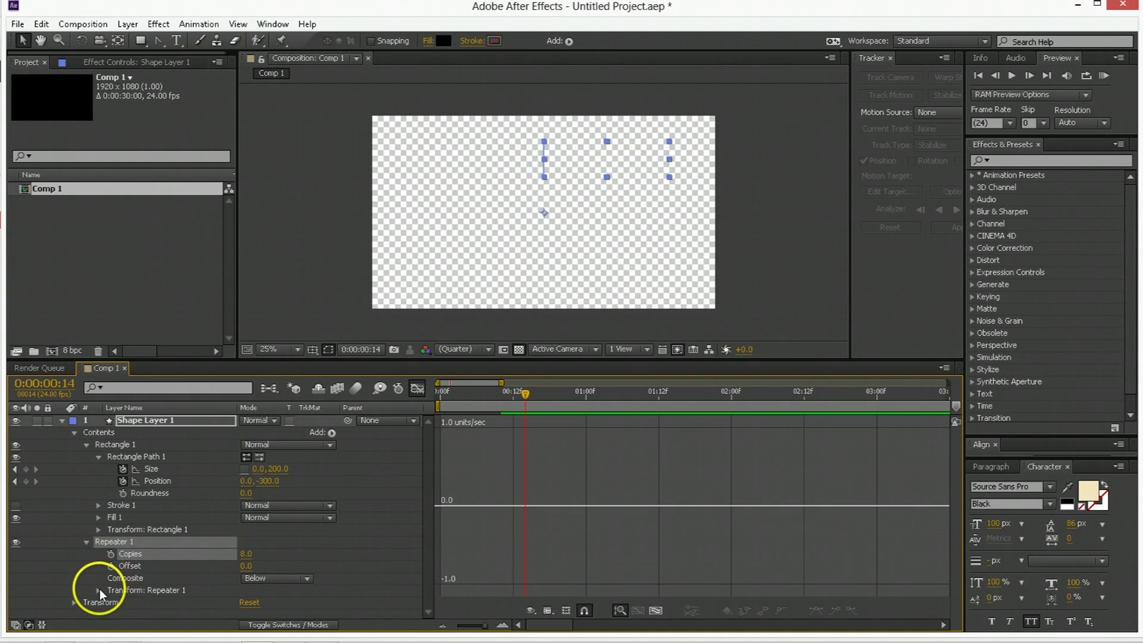
- Set the repeater transform to Position 0,0 and Rotation 360/8 (45°)
left_click(98, 590)
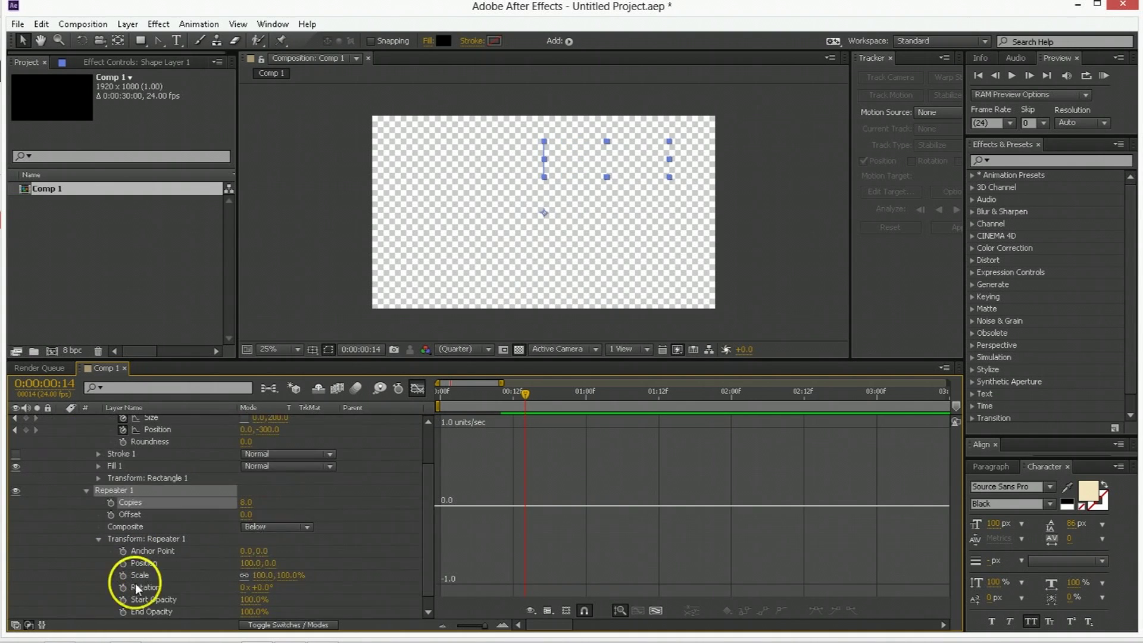
left_click(247, 563)
type("0")
key("Tab")
key("Tab")
key("Tab")
key("Tab")
key("Tab")
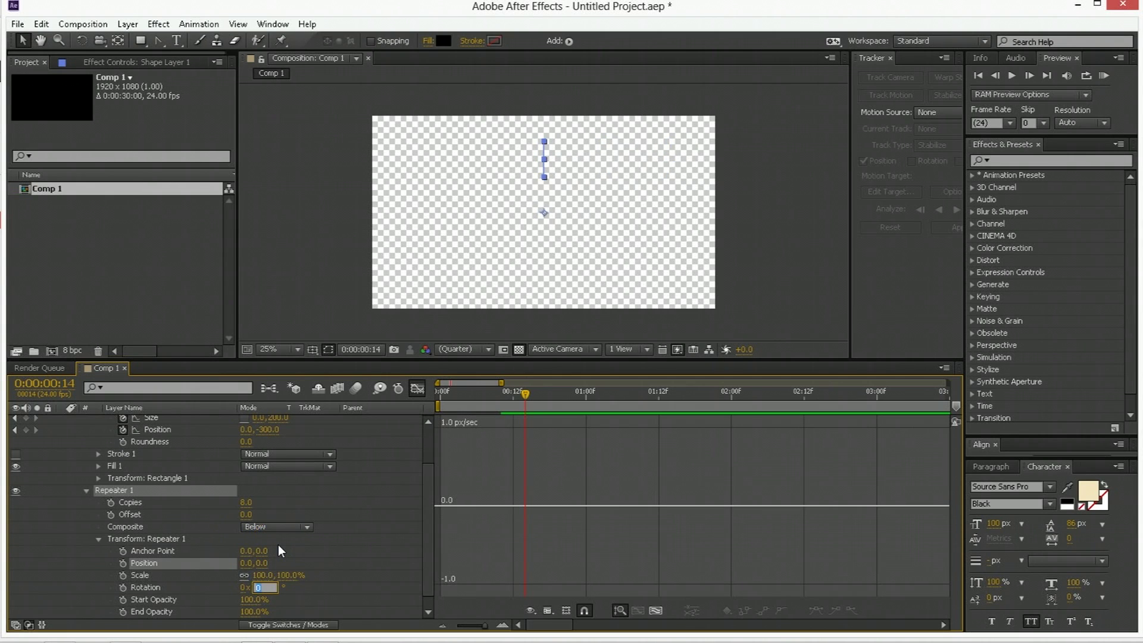
type("360/8")
key("Return")
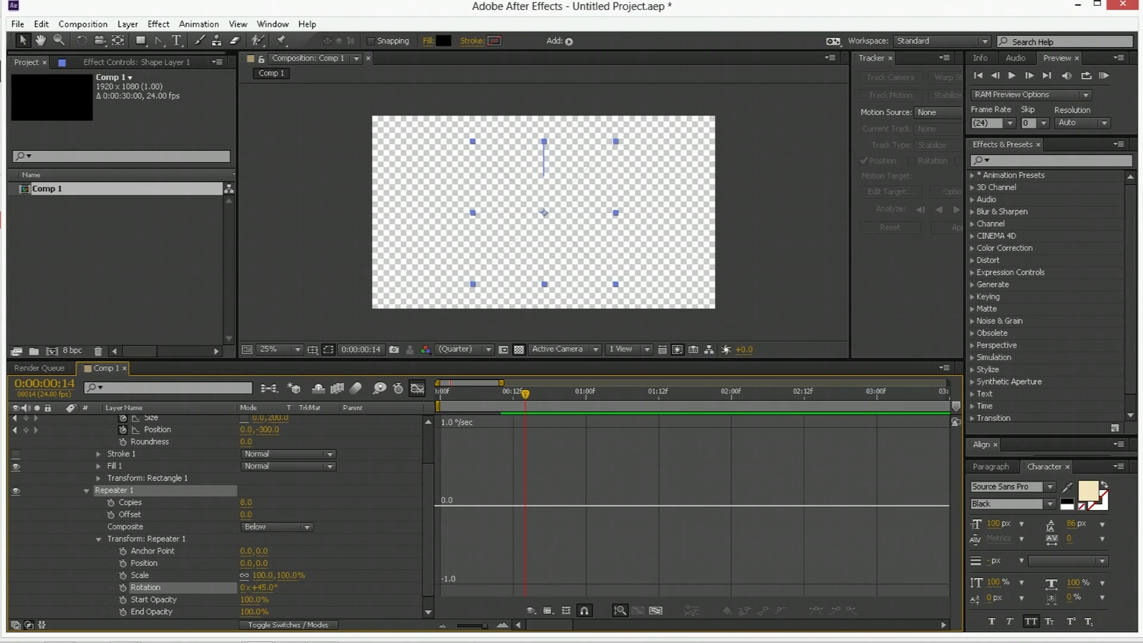
left_click(439, 398)
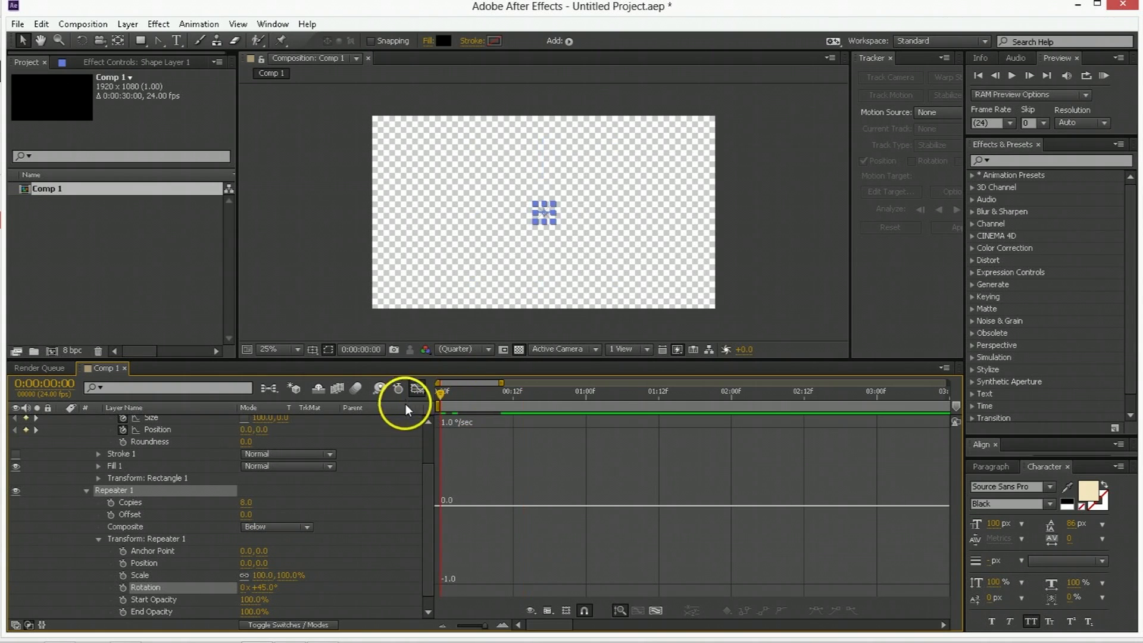
- Preview the eight-line burst expanding from the centre
left_click(386, 542)
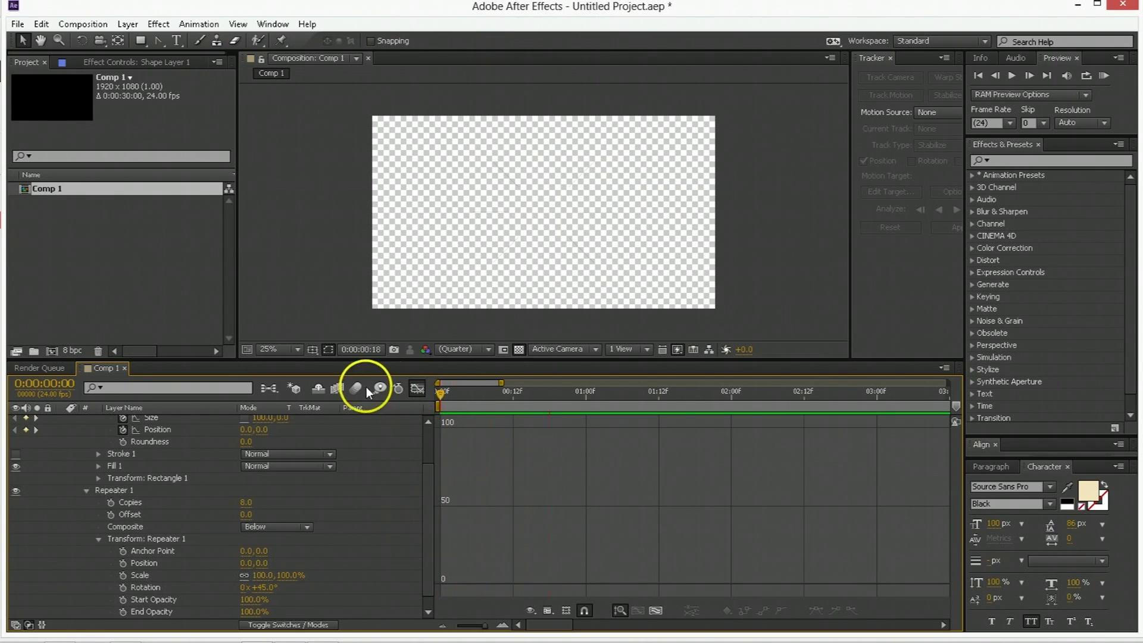
key("space")
left_click(417, 388)
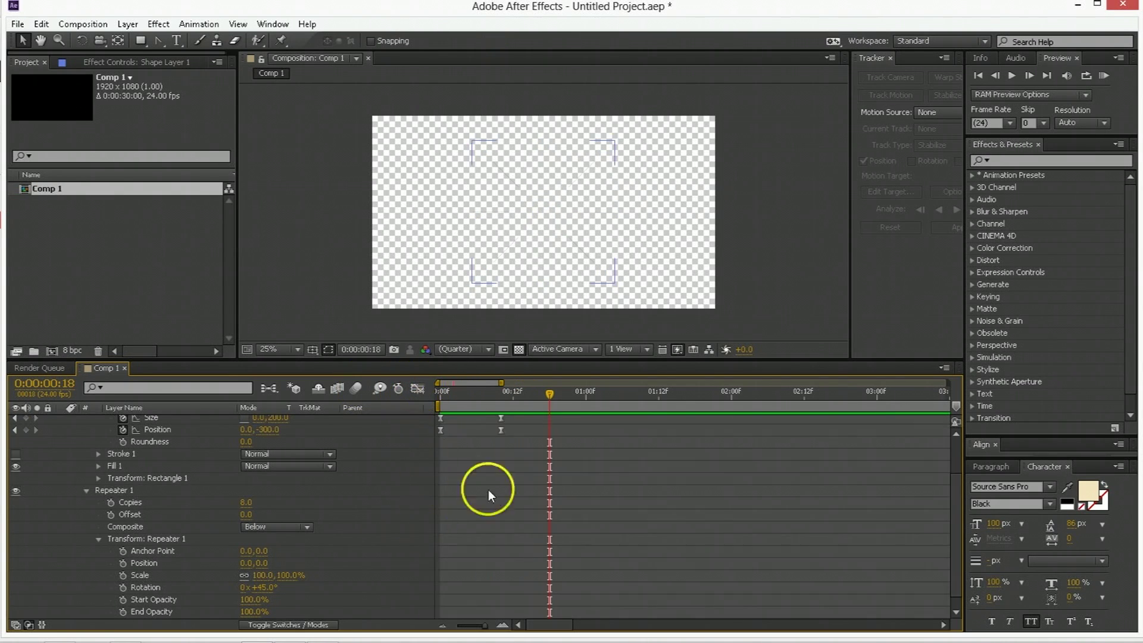
left_click(442, 393)
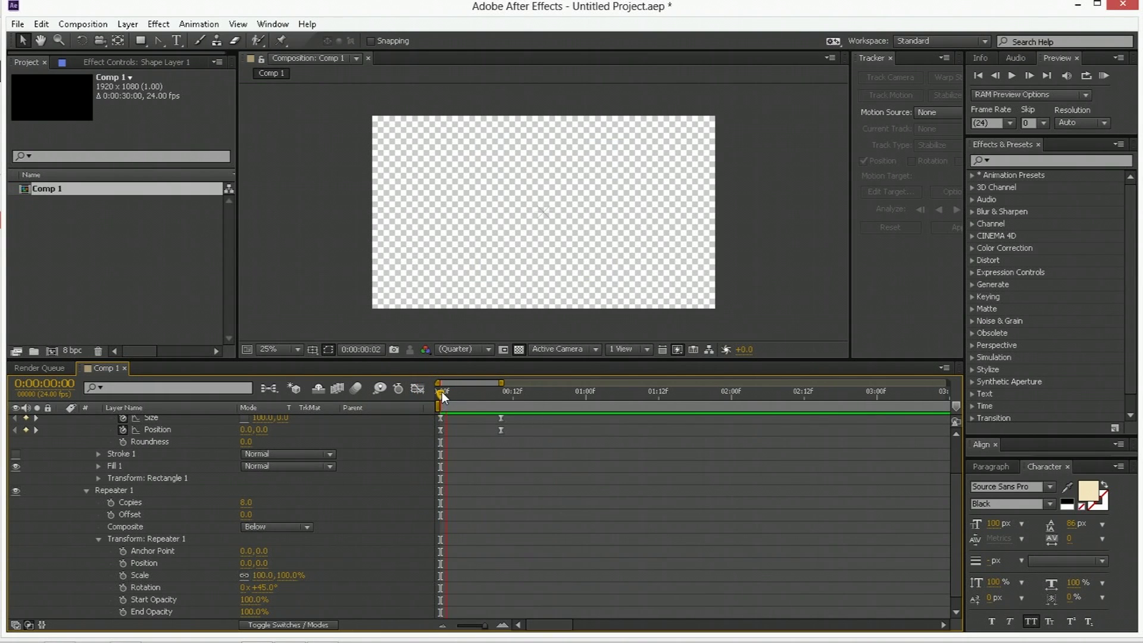
mouse_move(441, 392)
left_mouse_down()
mouse_move(481, 386)
mouse_move(443, 395)
left_mouse_up()
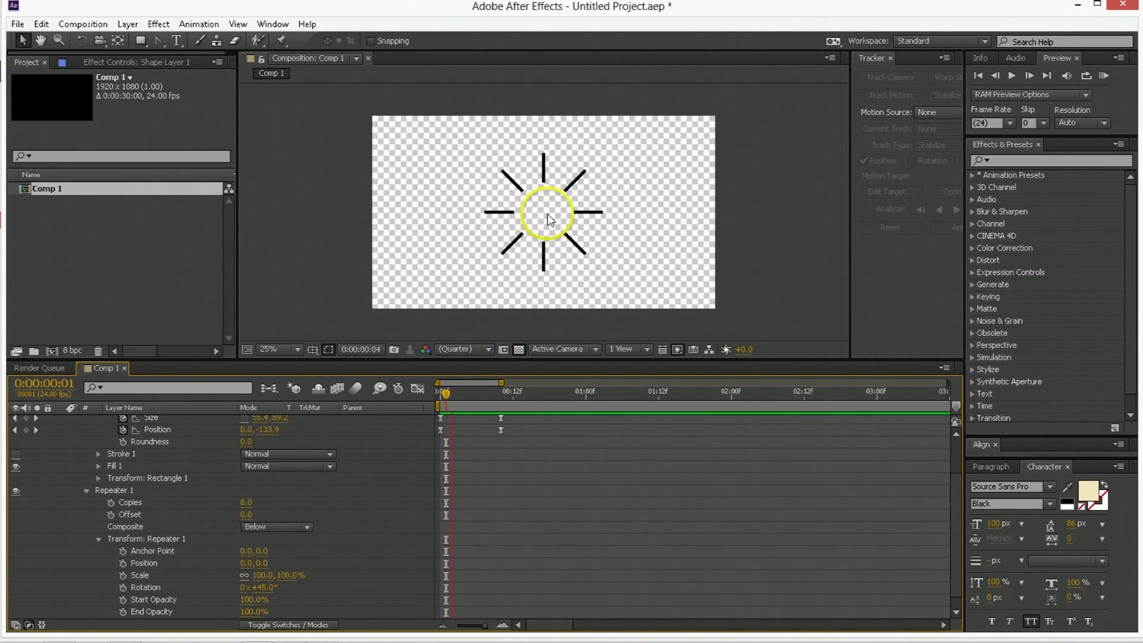
key("space")
key("space")
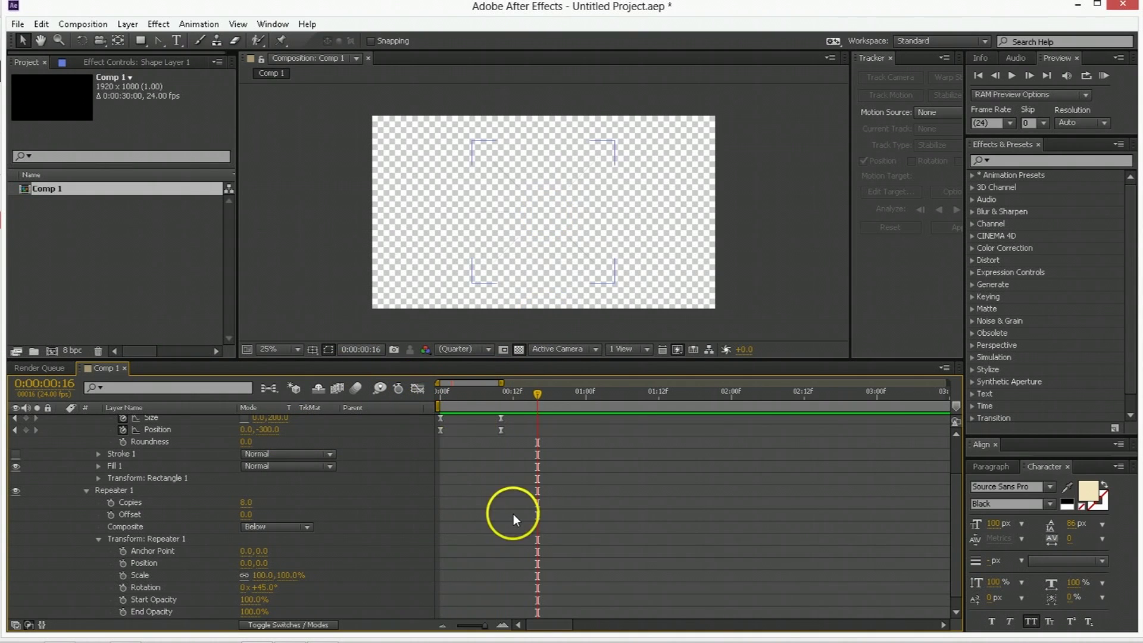
scroll(513, 515, "up", 2)
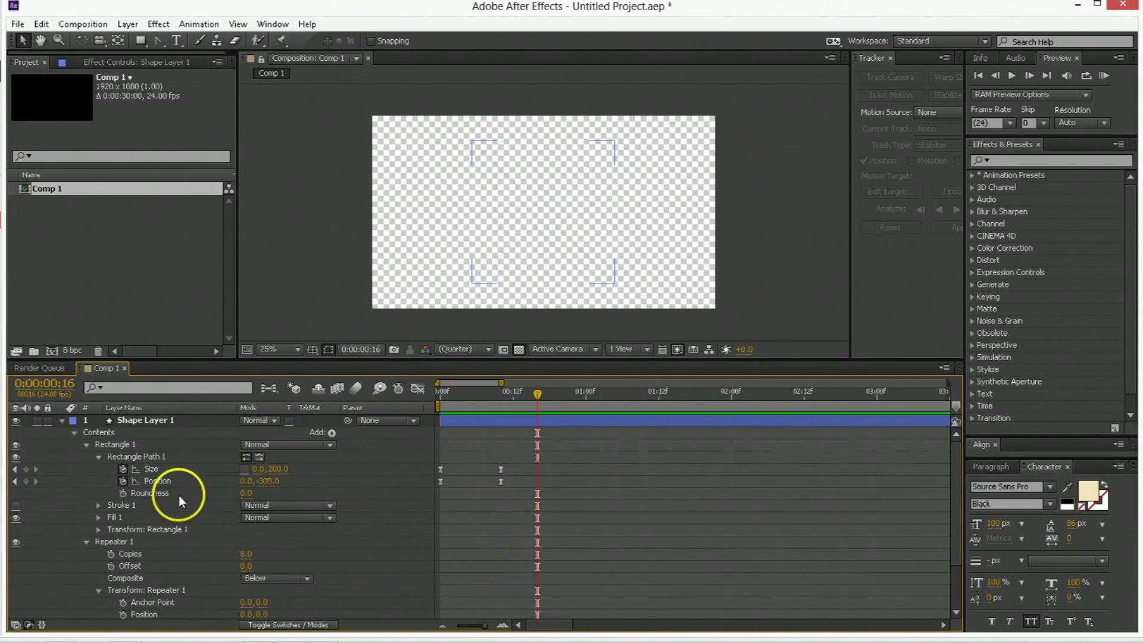
- Collapse Shape Layer 1 and rename it 'Radial Burst'
left_click(62, 420)
left_click(145, 421)
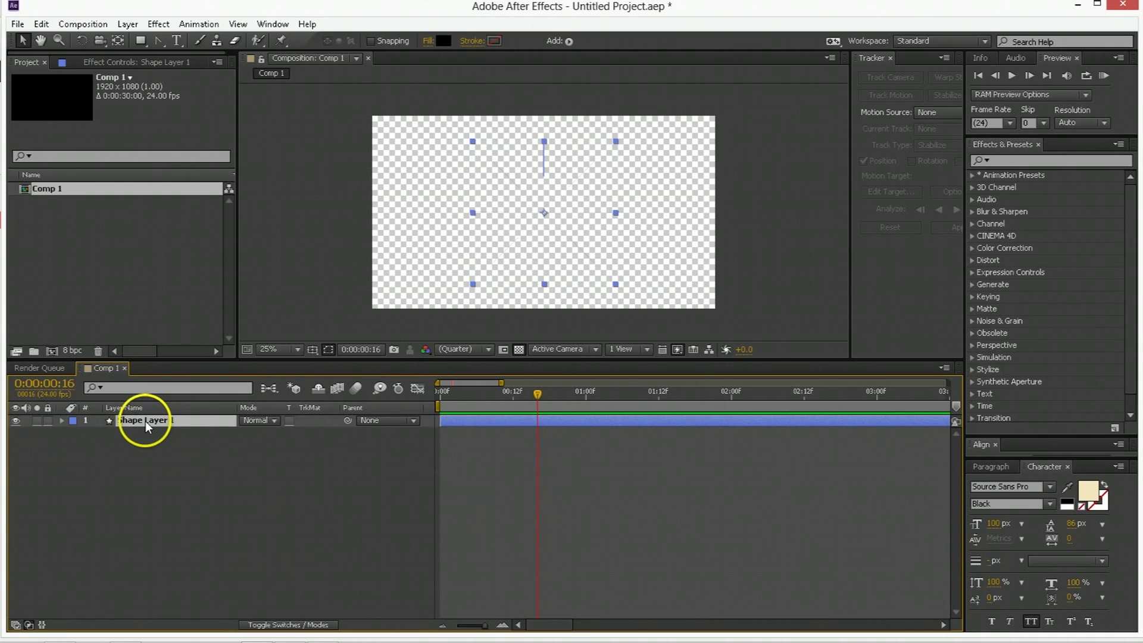
type("Radial Burst")
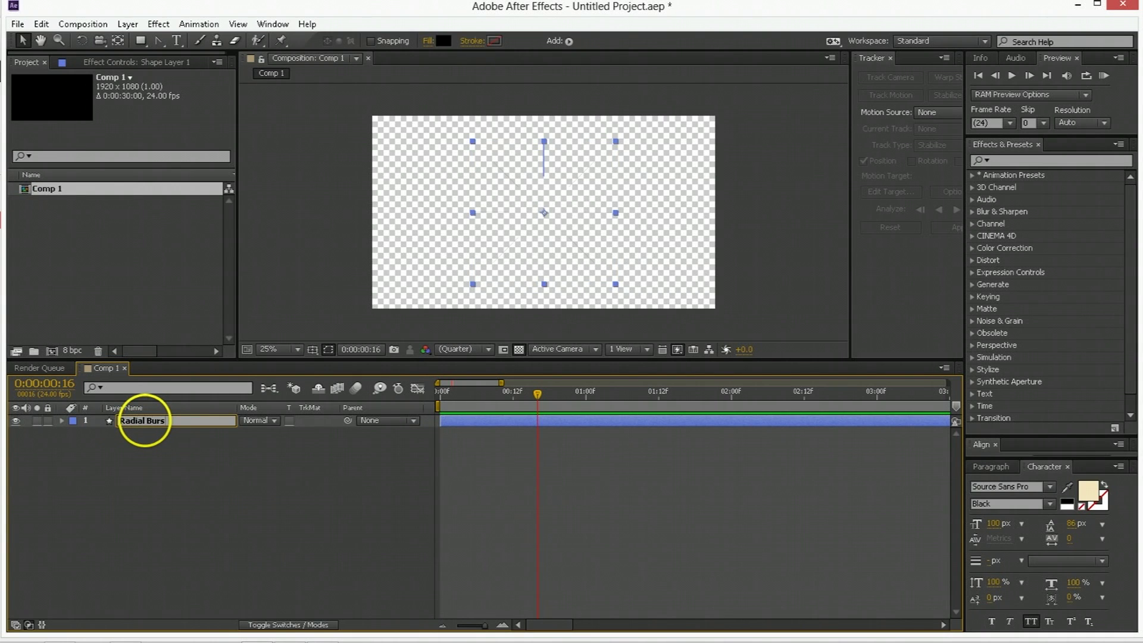
key("Return")
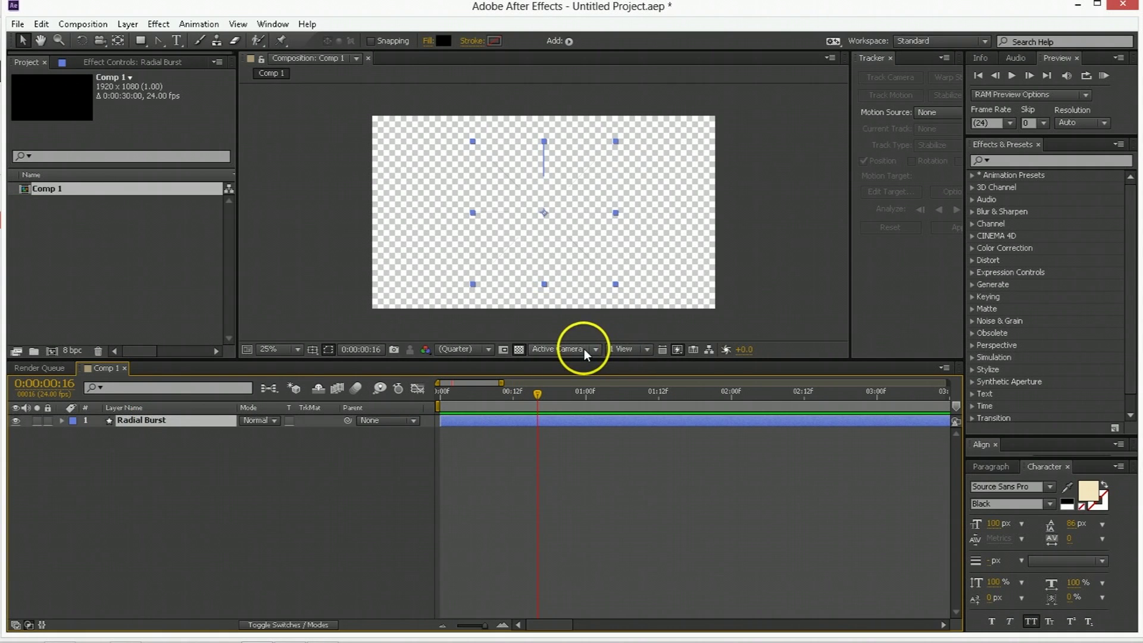
- Duplicate Radial Burst, hide the original, and delete Repeater 1 from the copy
key("ctrl+d")
left_click(16, 433)
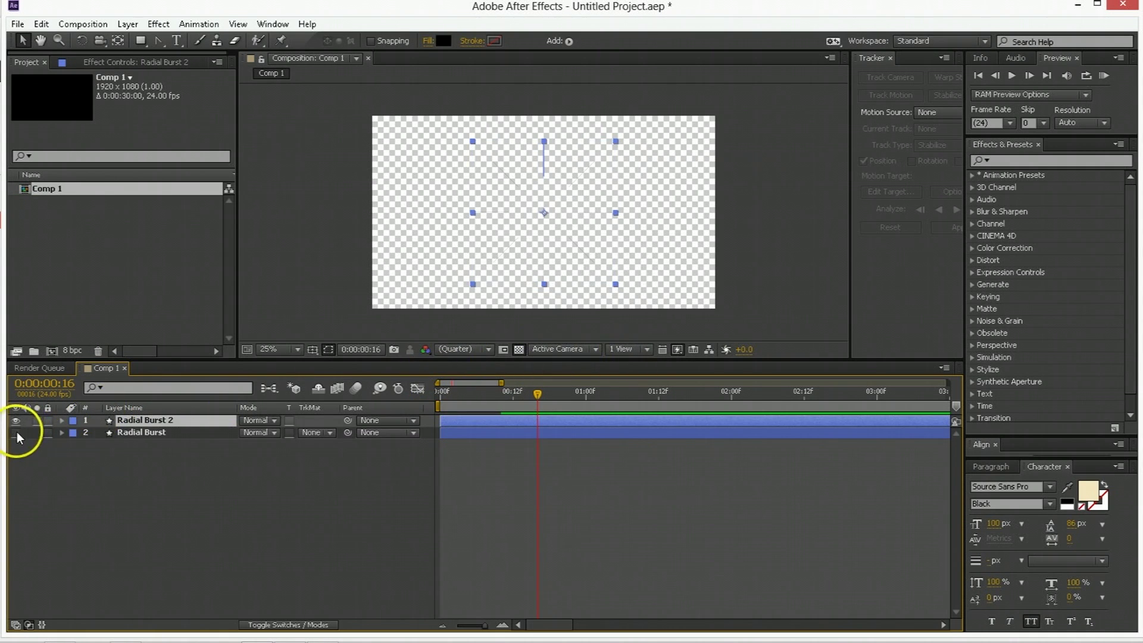
key("u")
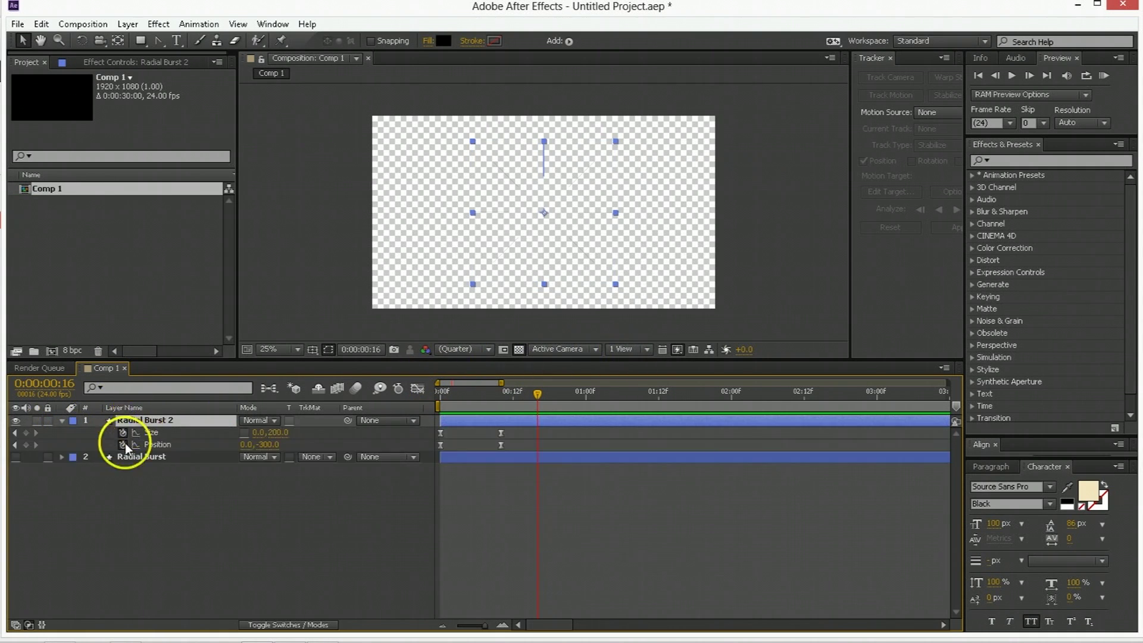
key("u")
key("u")
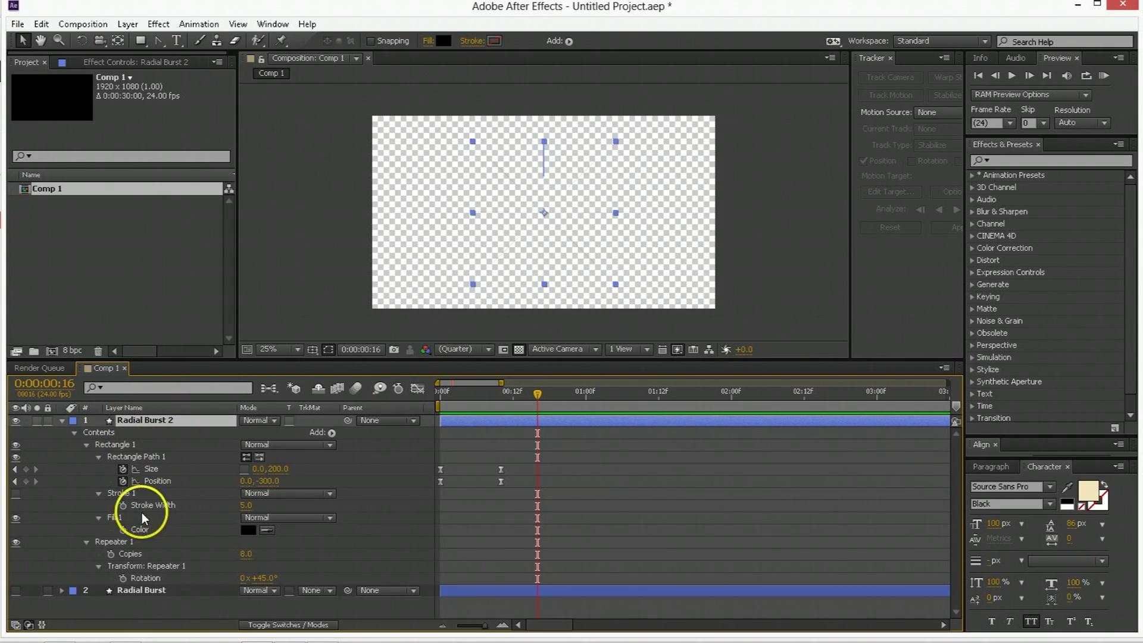
left_click(134, 542)
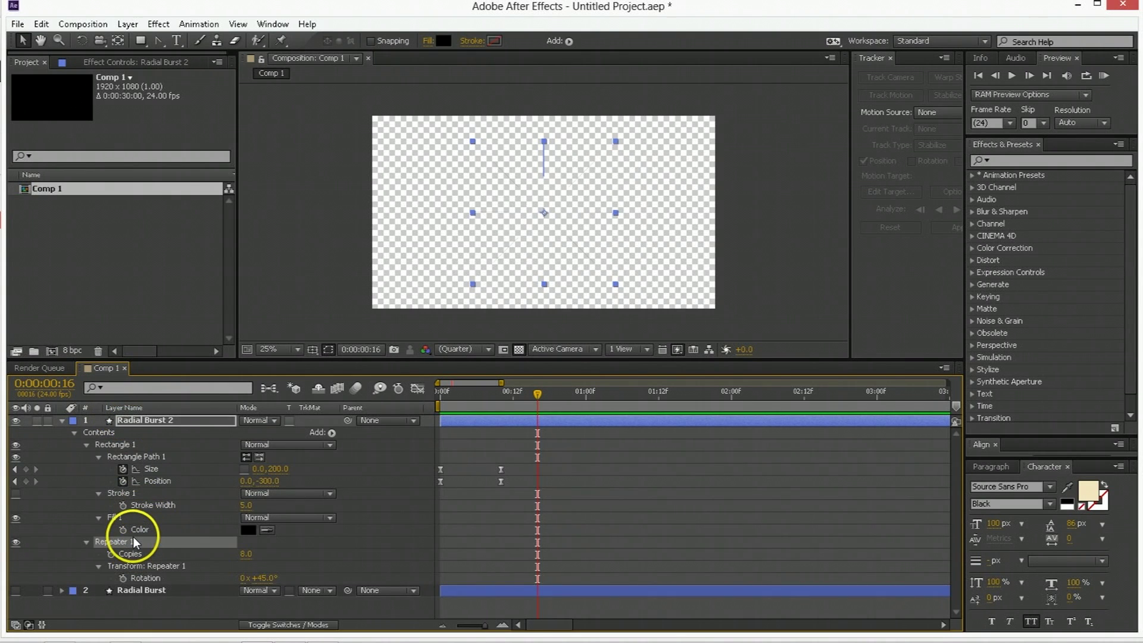
key("Delete")
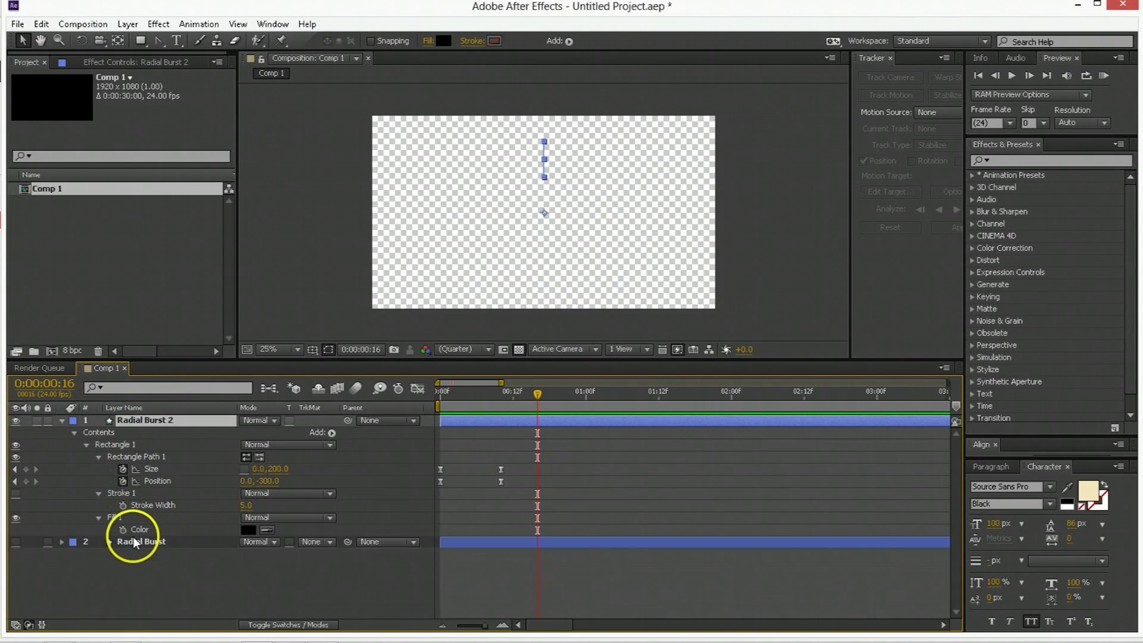
- Preview the single line's animation from frame 0
left_click(450, 403)
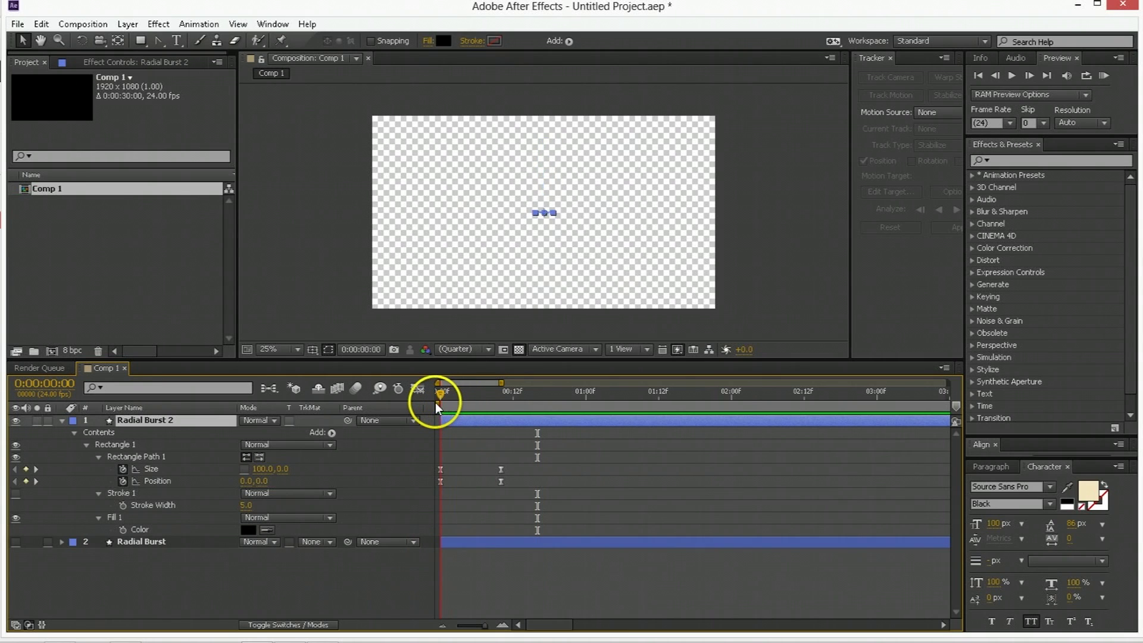
left_click(428, 568)
left_click_drag(443, 390, 437, 394)
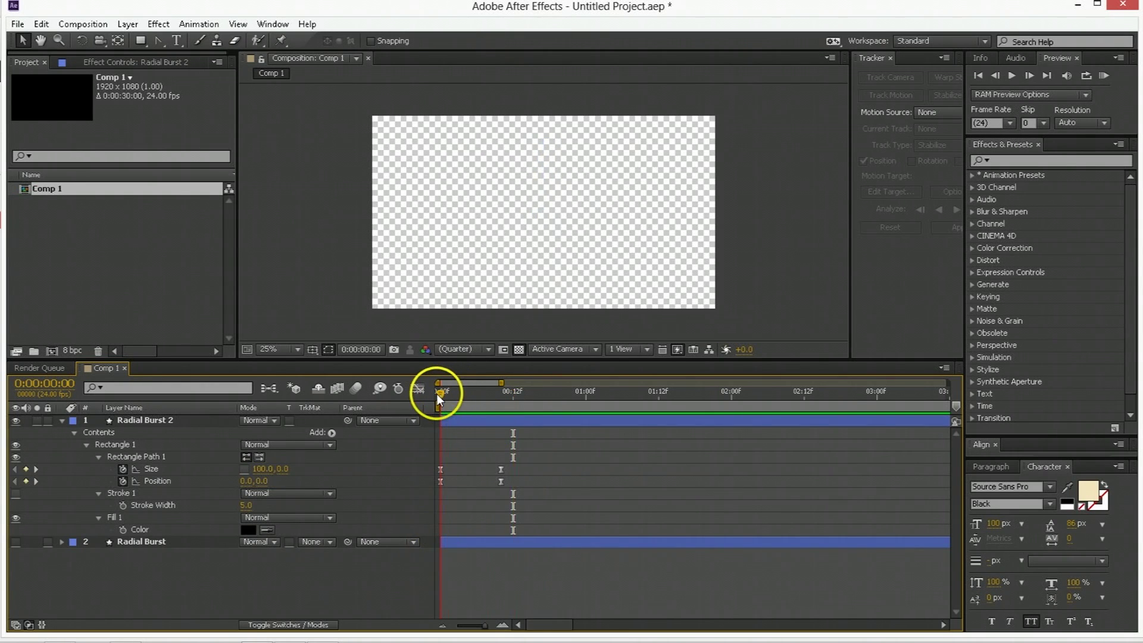
key("space")
key("space")
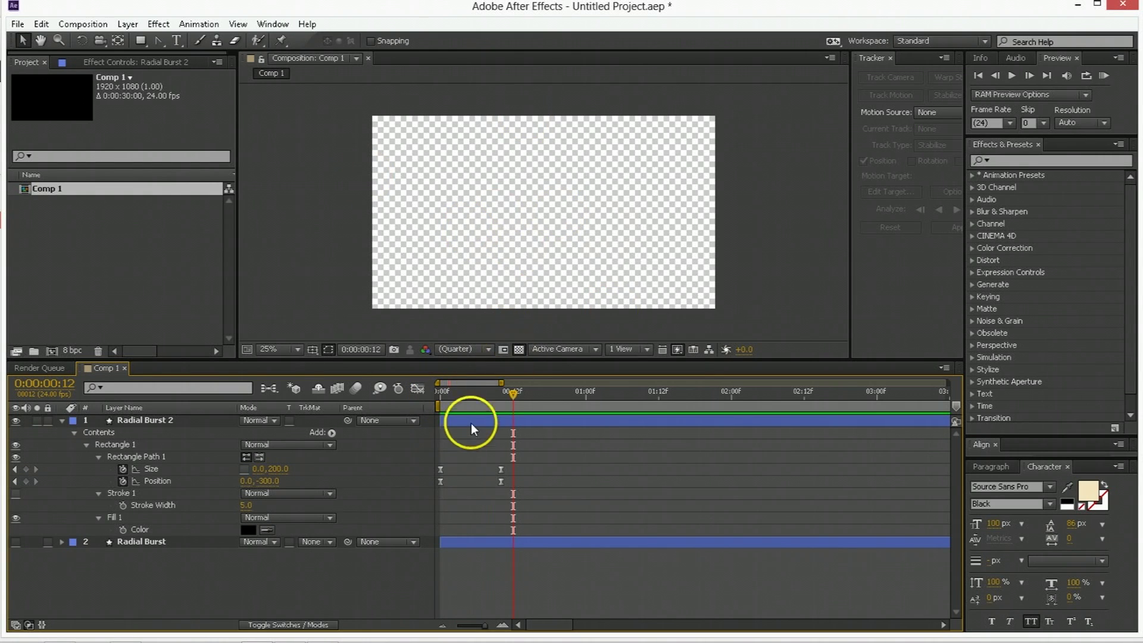
- Rename the duplicate layer 'Burst Spire'
left_click(470, 423)
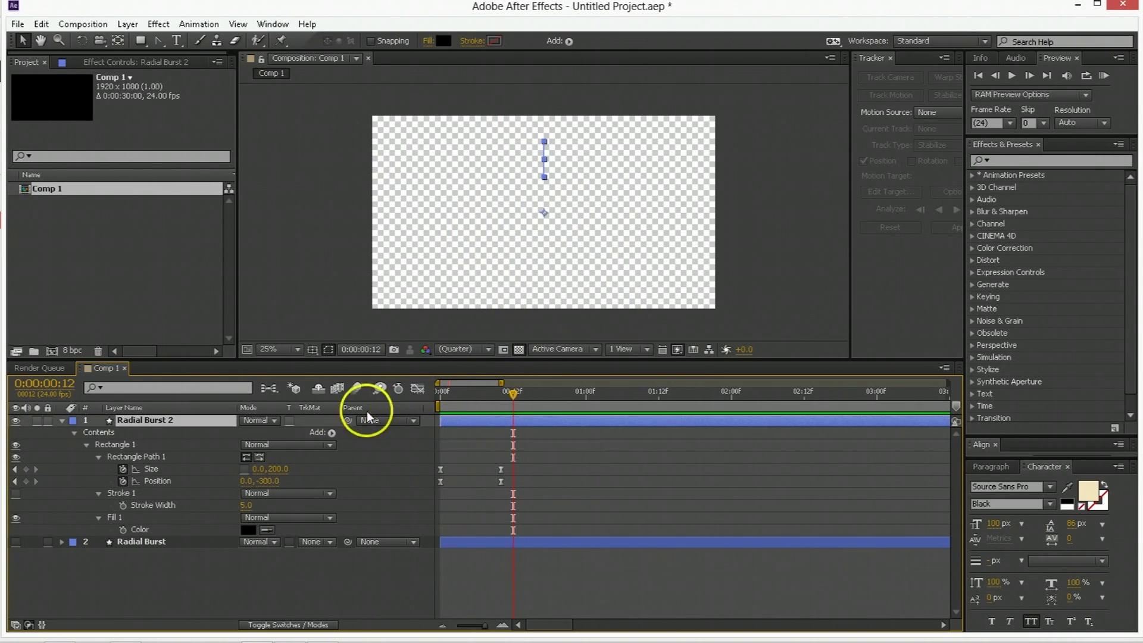
key("Return")
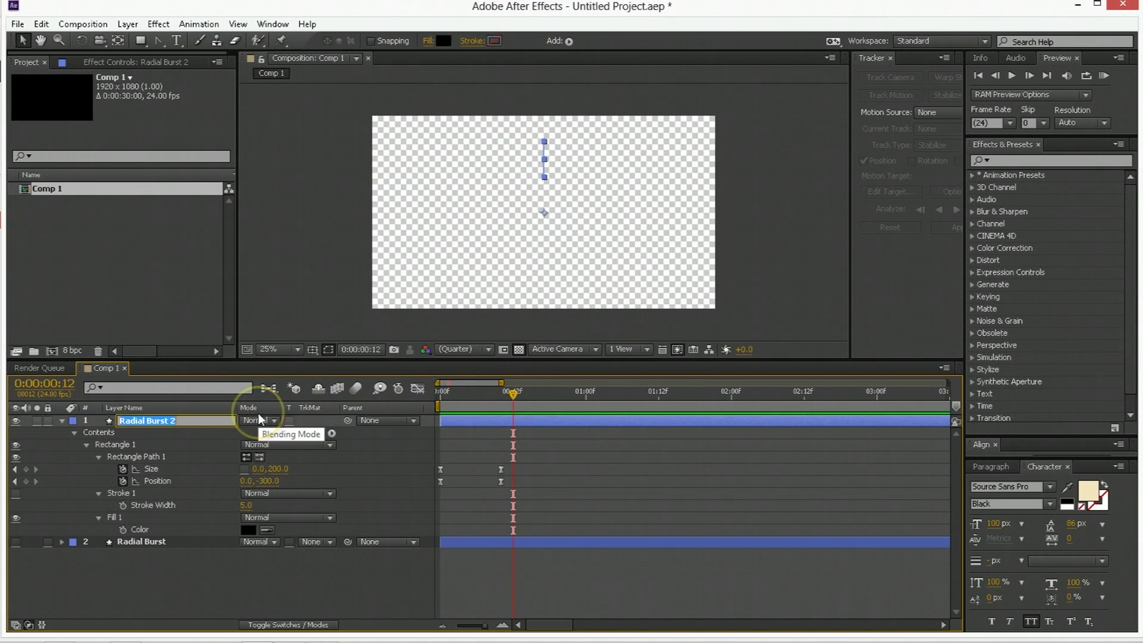
type("Burst Spire")
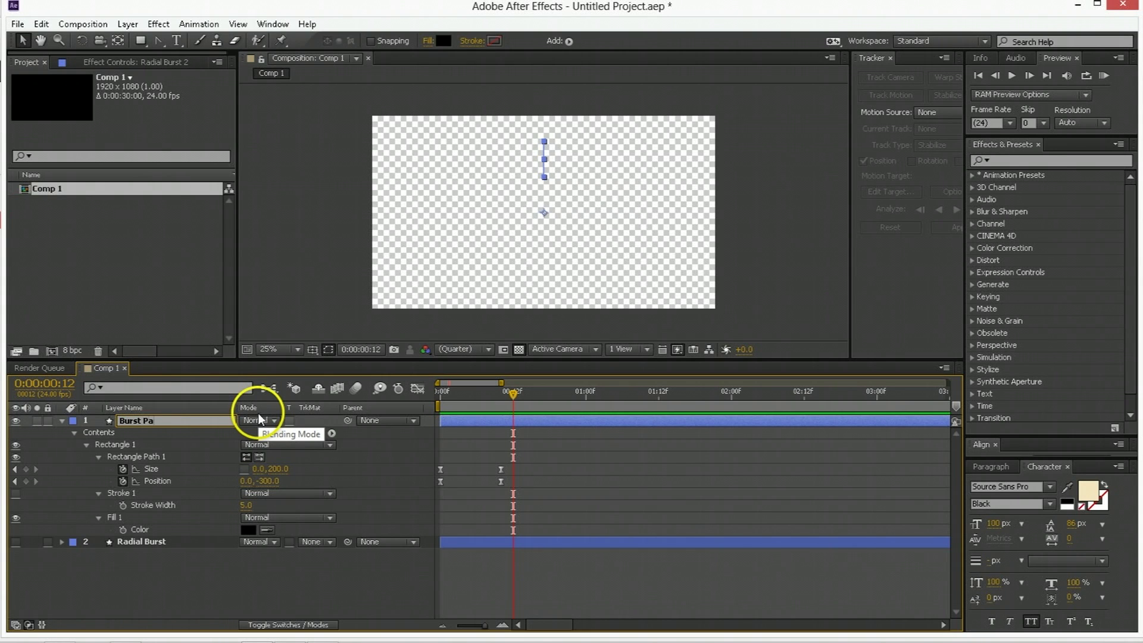
key("Return")
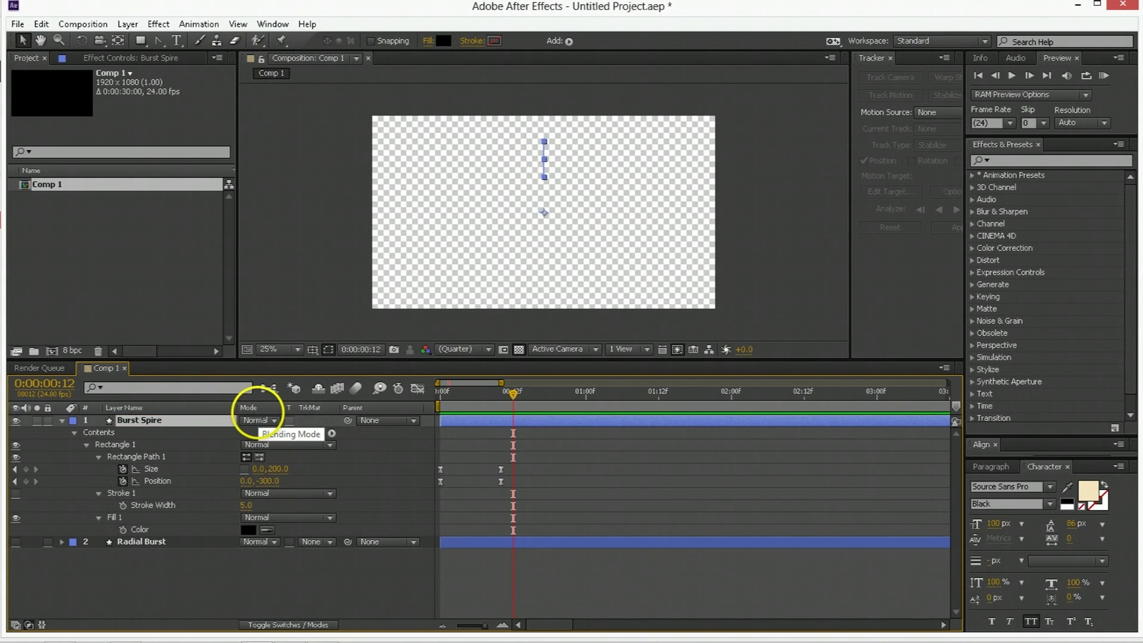
left_click(78, 420)
- Give Burst Spire a Dark Green label and duplicate it as Burst Spire 2
left_click(72, 419)
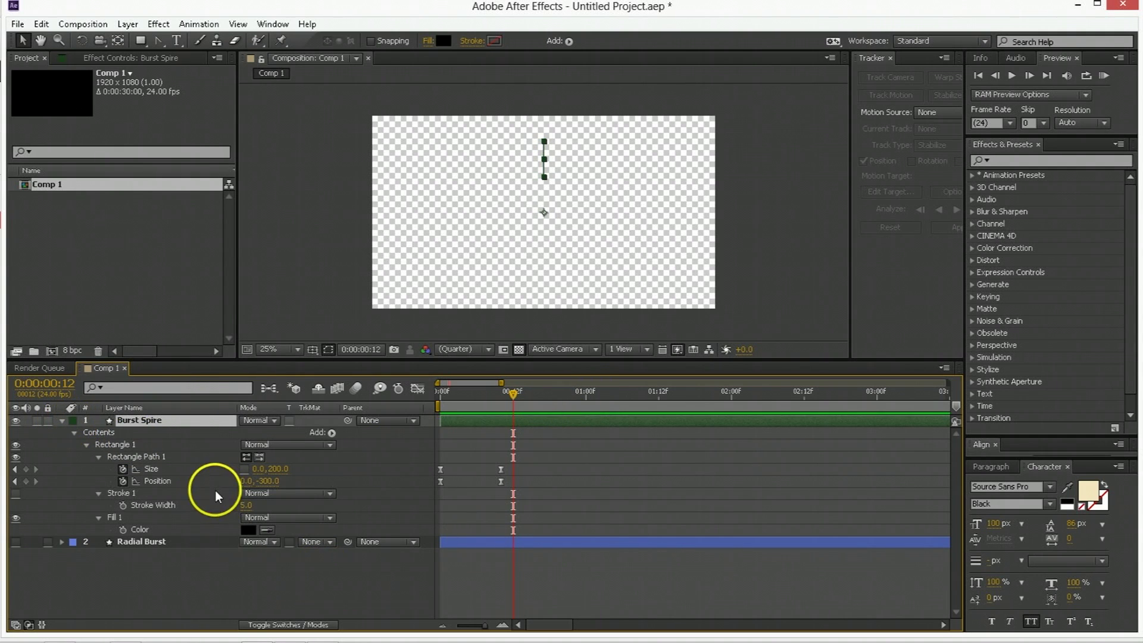
key("ctrl+d")
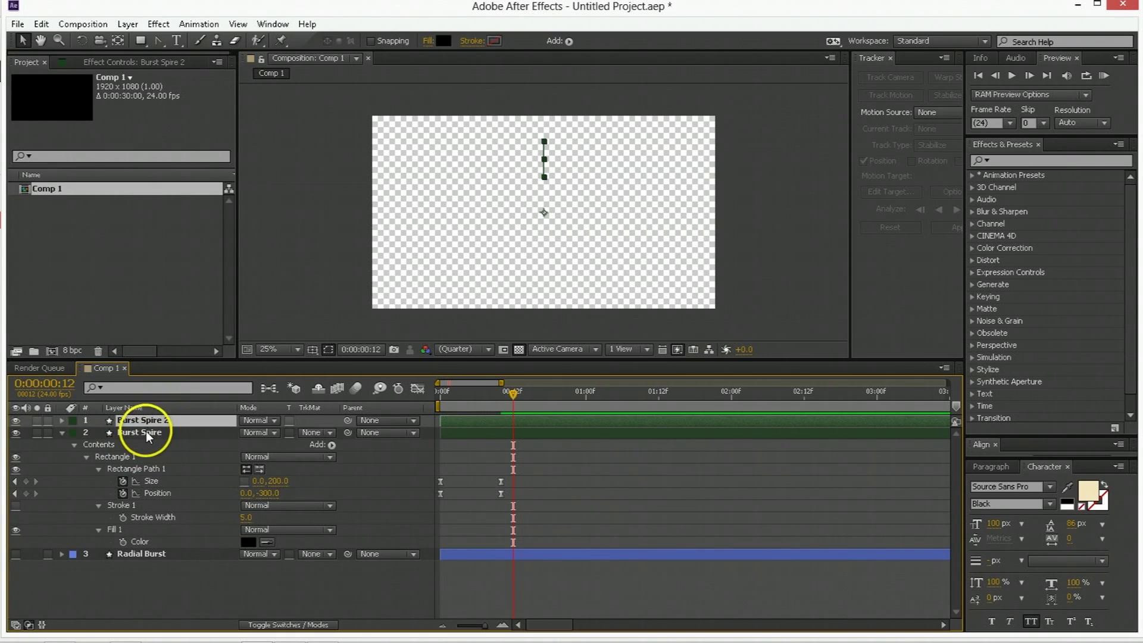
left_click(145, 433)
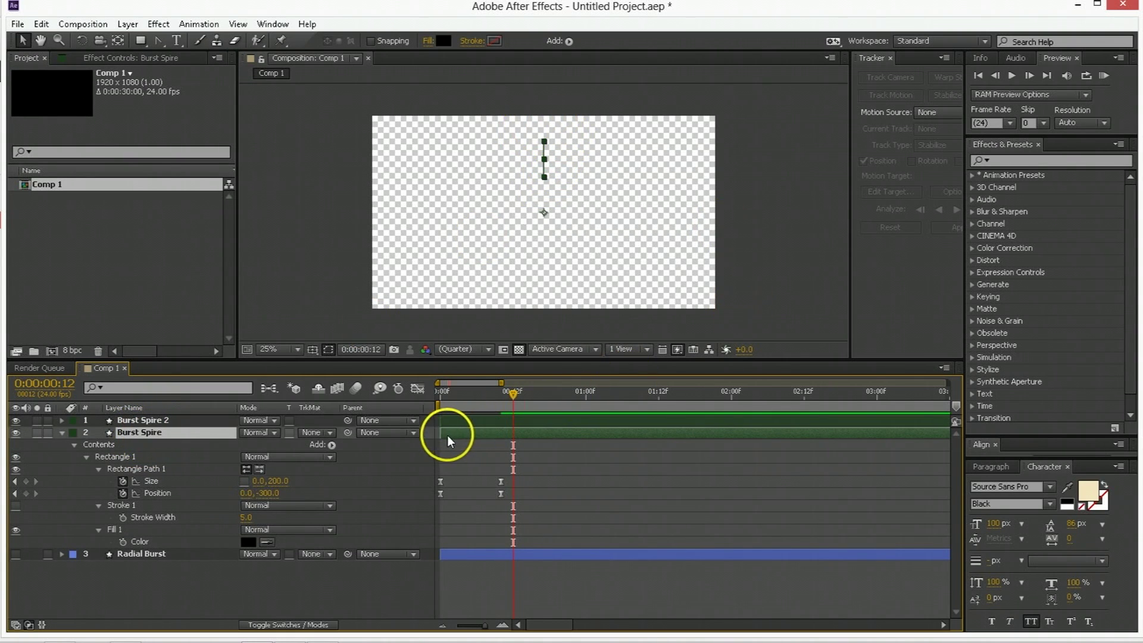
- Show only the Rotation property on both Burst Spire and Burst Spire 2
key("r")
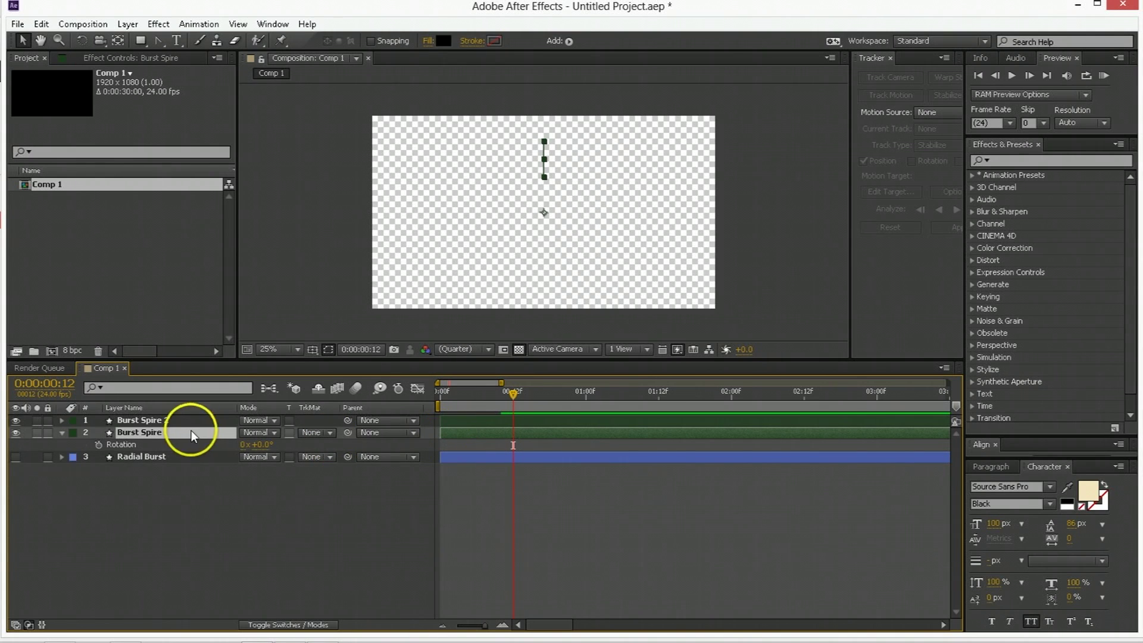
left_click(143, 420)
key("r")
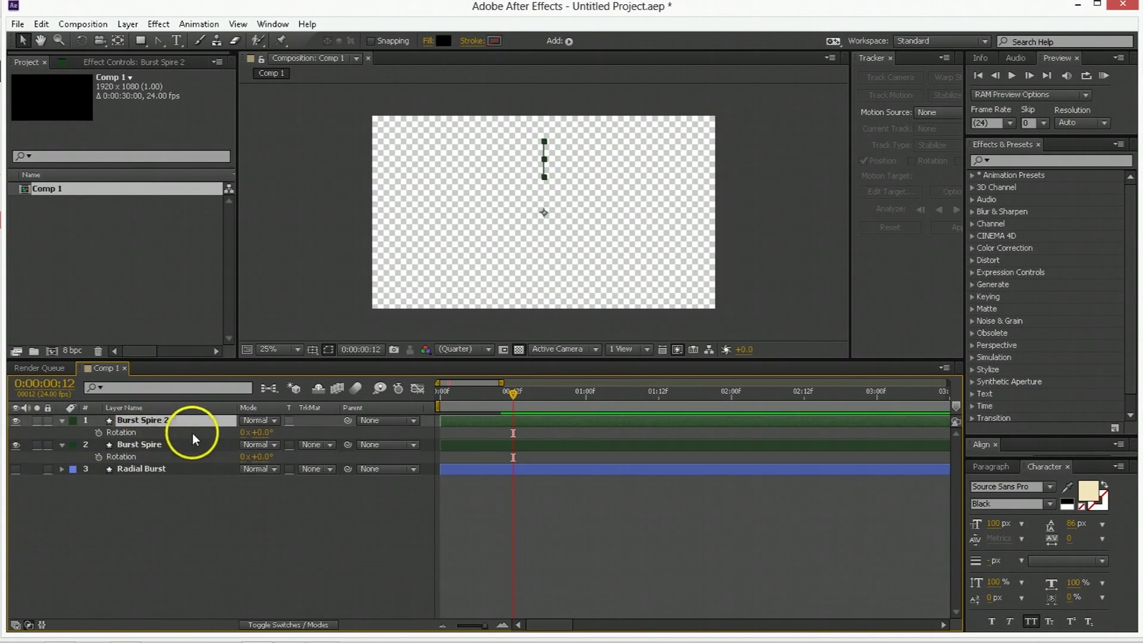
left_click(98, 456, "alt")
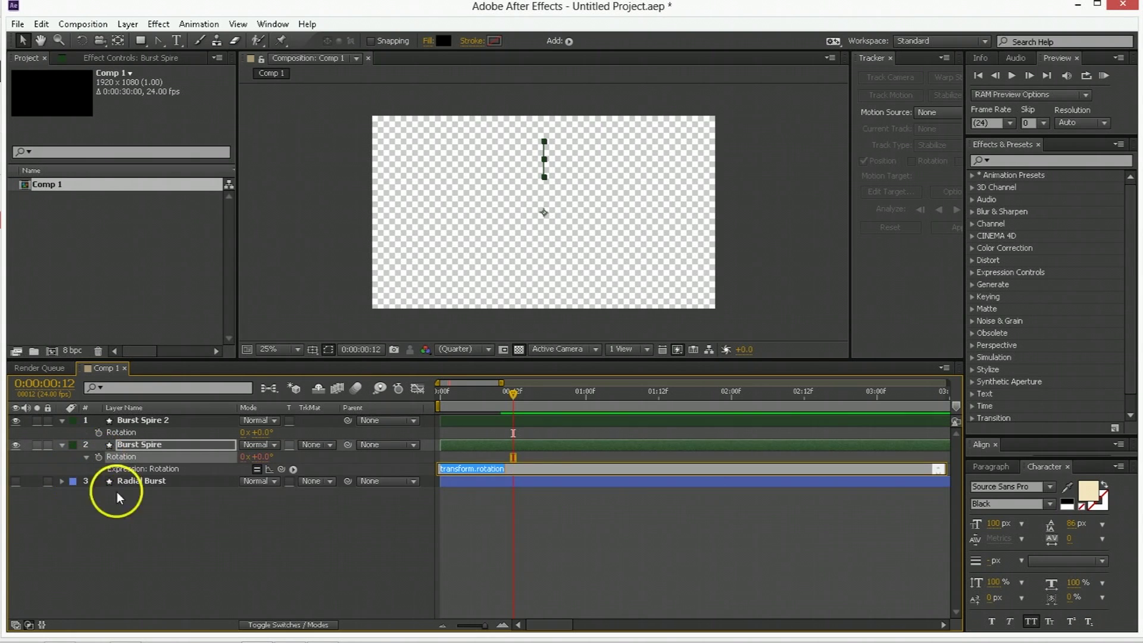
- Pick-whip Burst Spire's Rotation to Burst Spire 2, replacing the layer name with index-1
left_click_drag(282, 469, 141, 433)
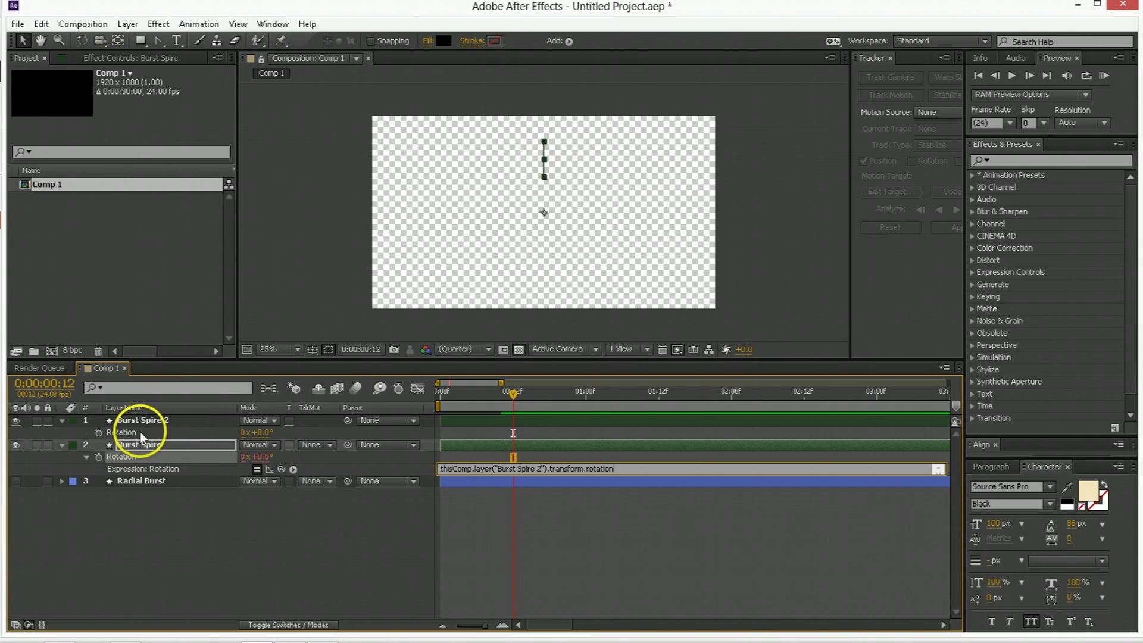
left_click(440, 469)
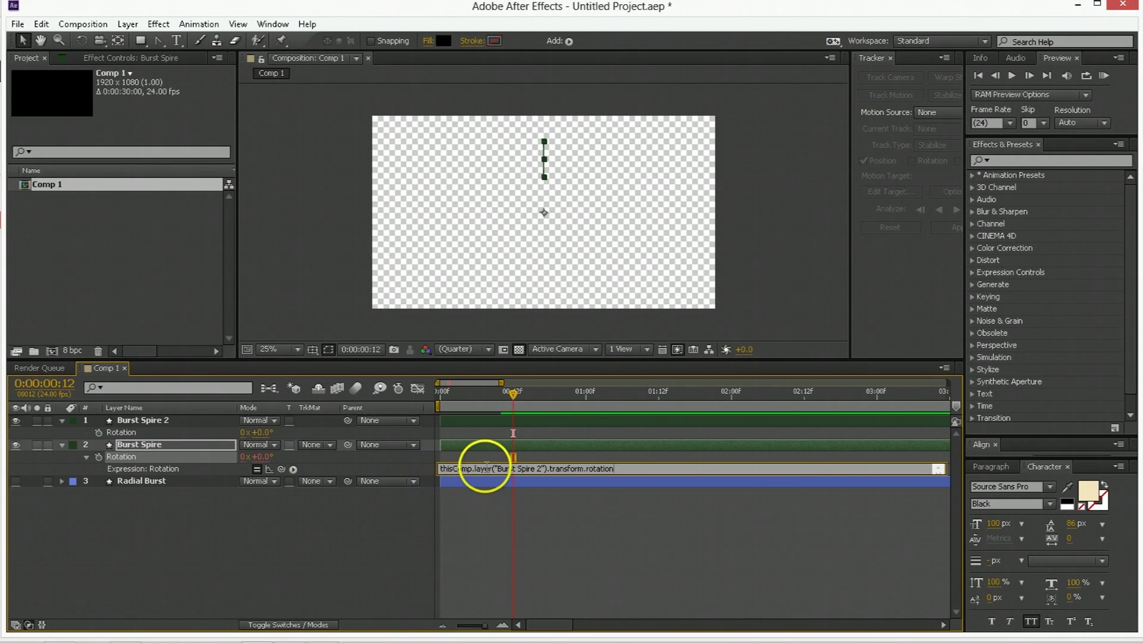
left_click(482, 469)
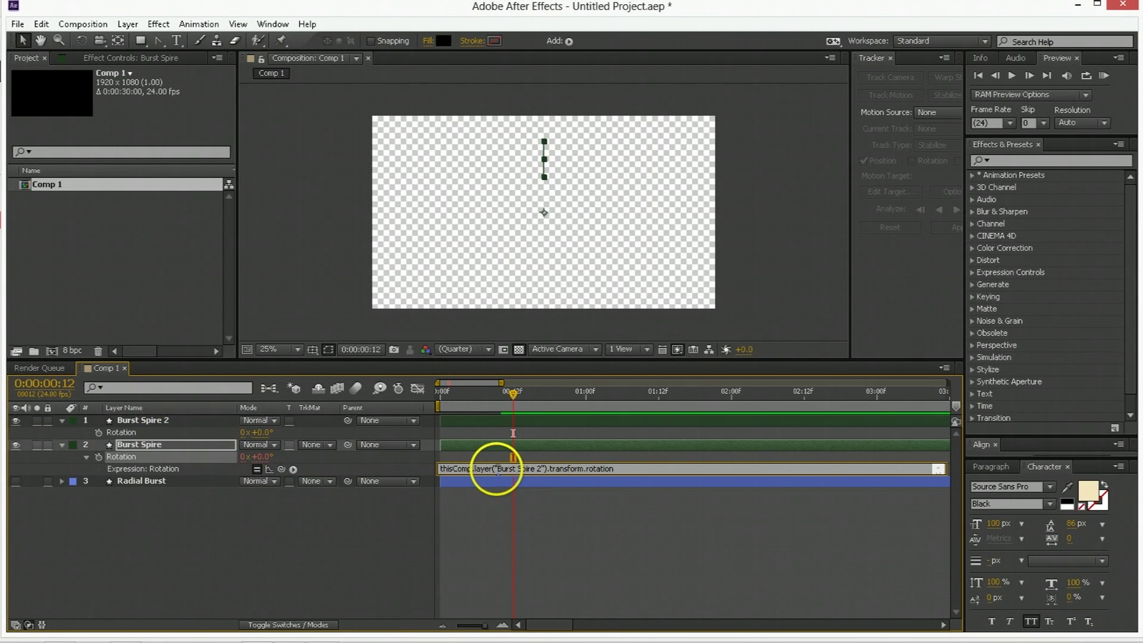
left_click_drag(497, 470, 543, 471)
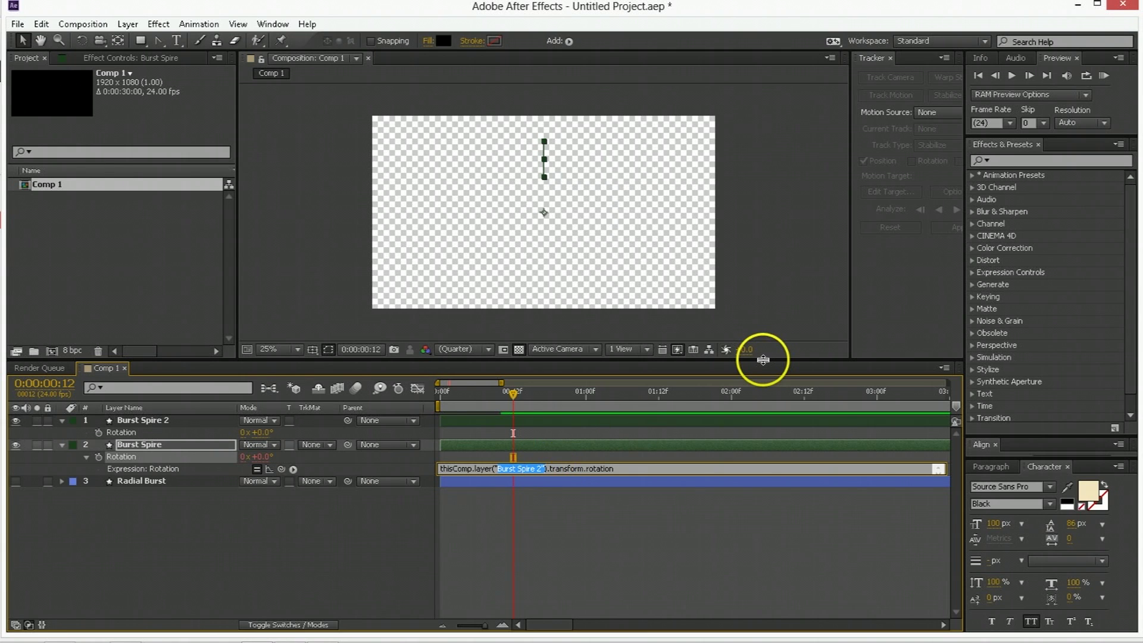
key("BackSpace")
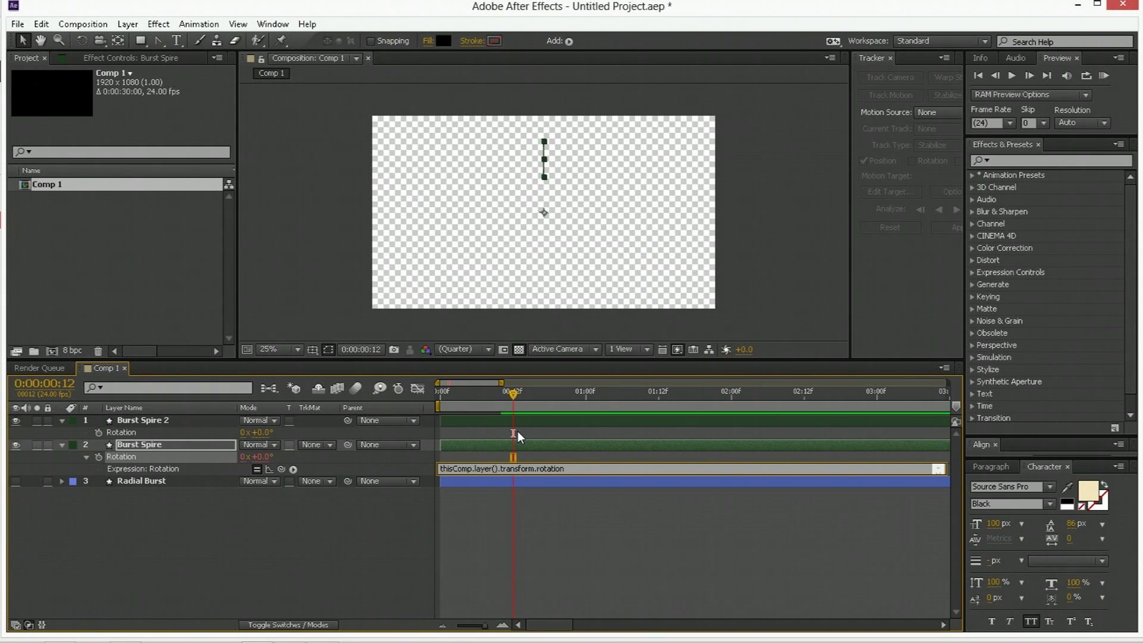
type("index-1")
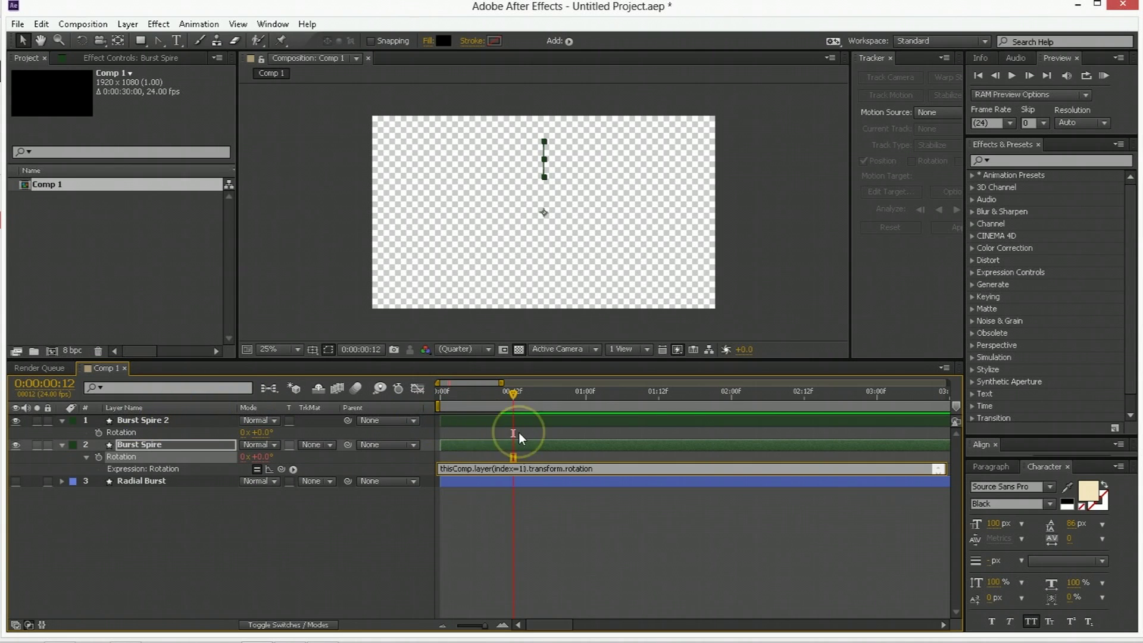
- Redo the Rotation expression linked to Burst Spire 2's rotation and append *index
left_click(99, 457, "alt")
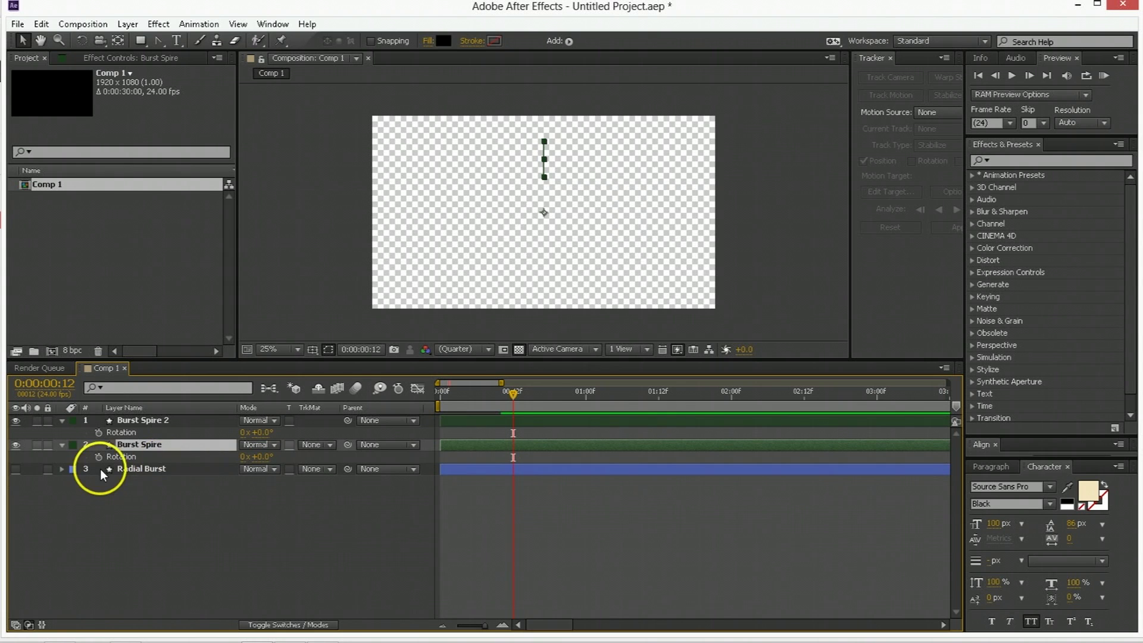
left_click(100, 457, "alt")
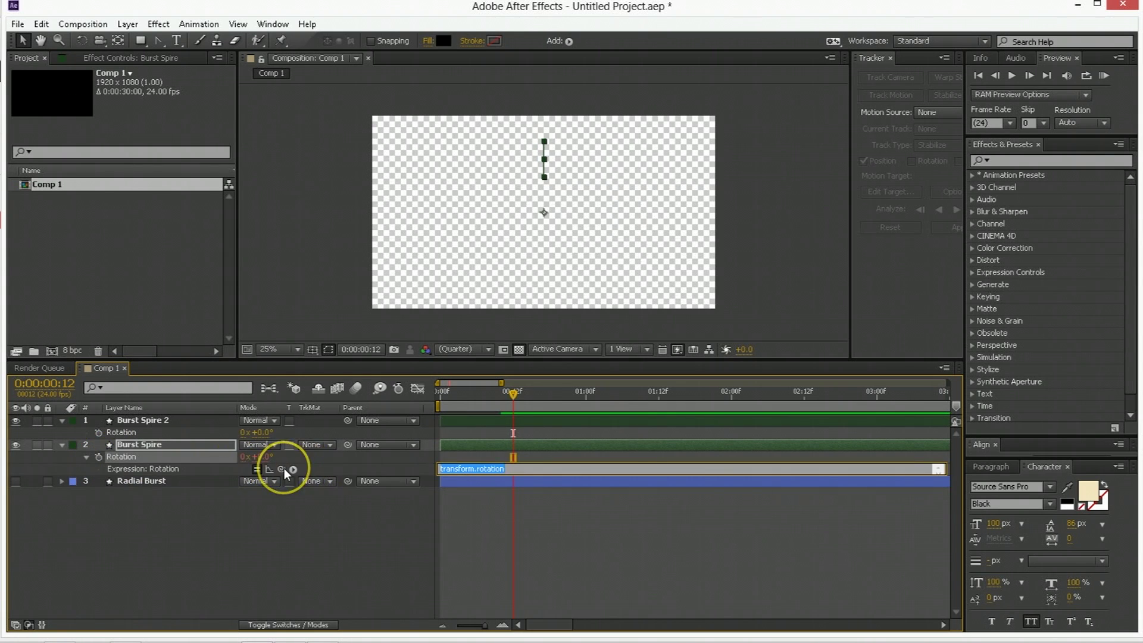
left_click_drag(284, 468, 166, 431)
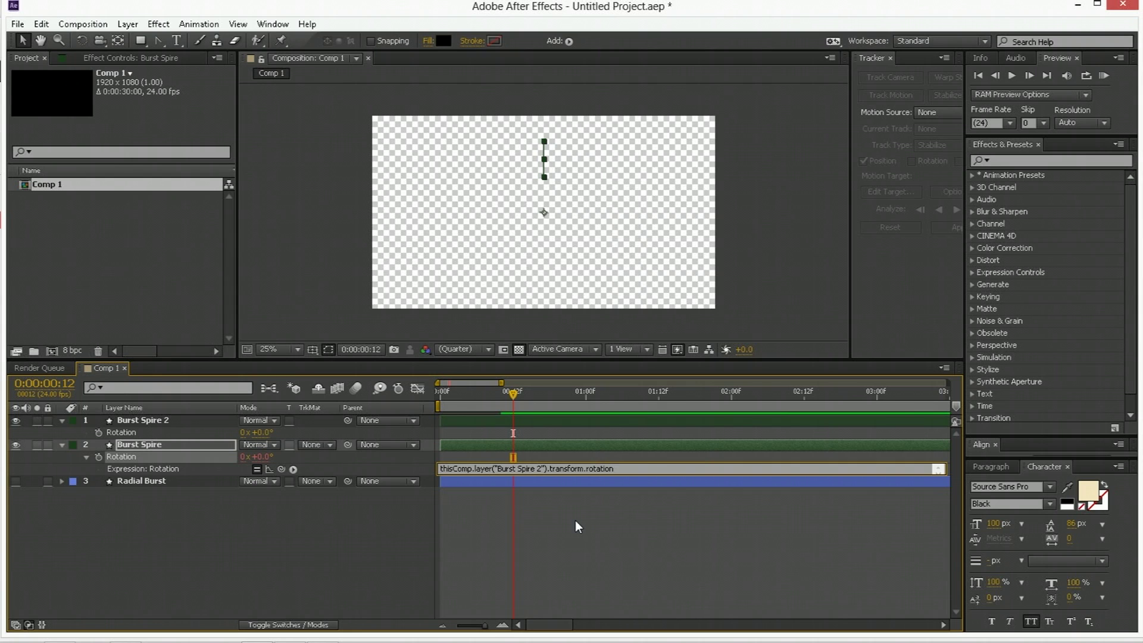
type("*index")
- Set Burst Spire 2's Rotation to 10° so Burst Spire turns 20°, and preview
left_click(262, 433)
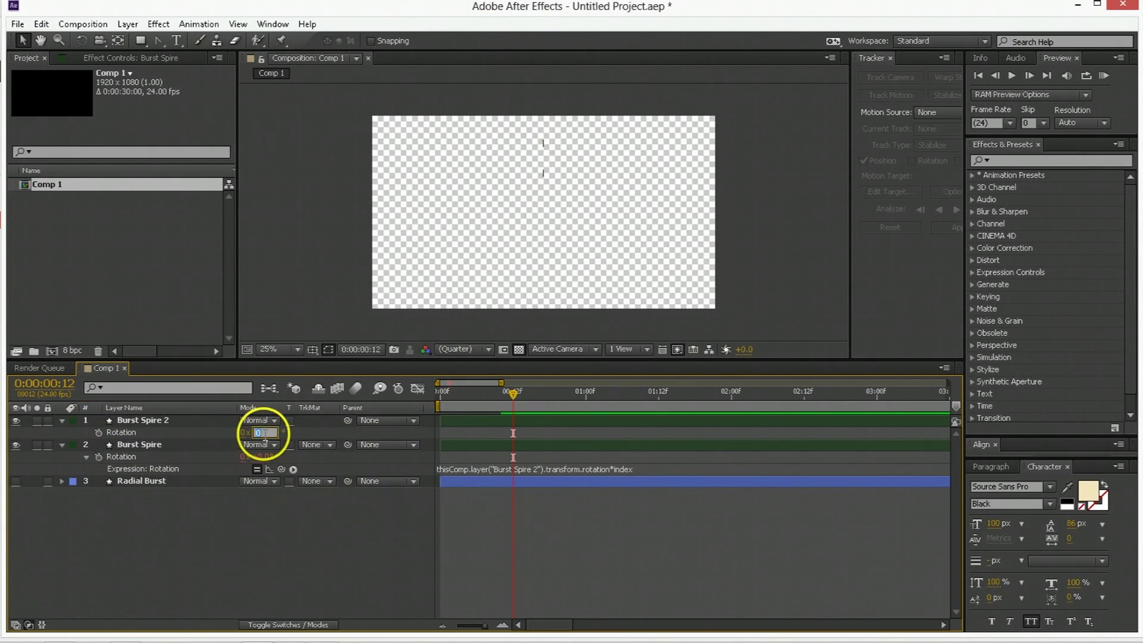
type("10")
key("Return")
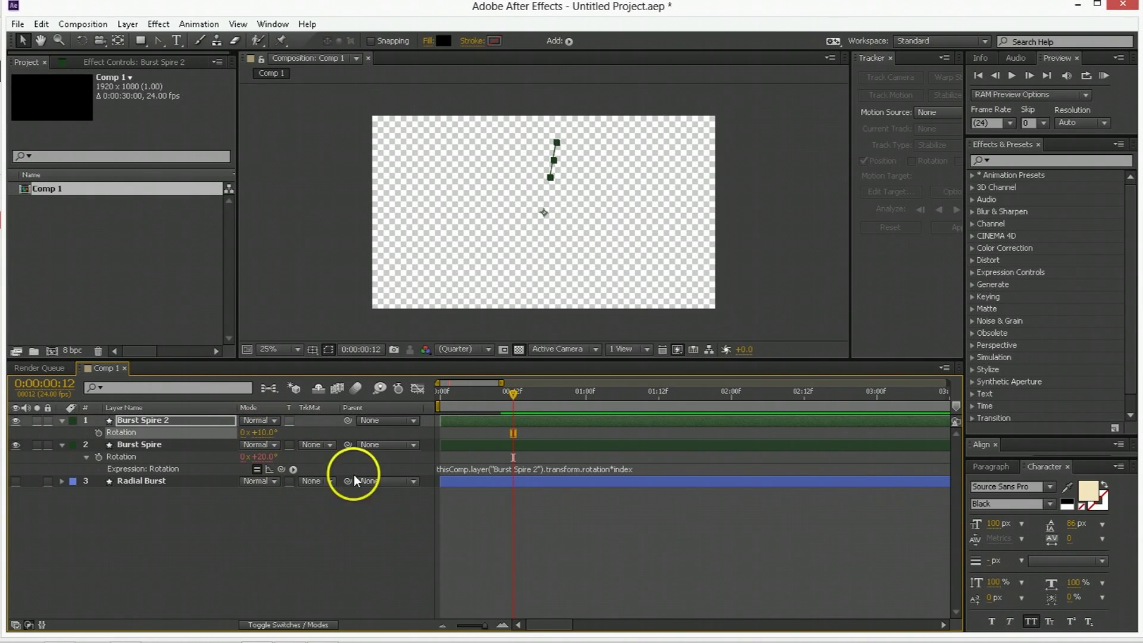
key("KP_0")
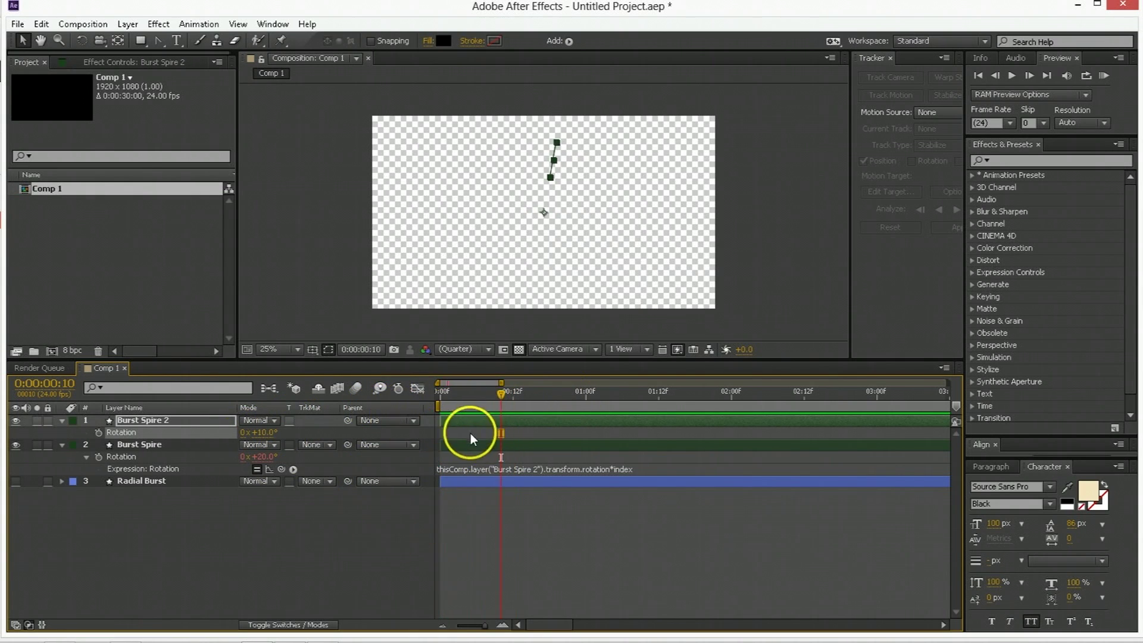
- Zoom the timeline, start Burst Spire a frame later, and RAM preview from frame 0
left_click(462, 446)
key("equal")
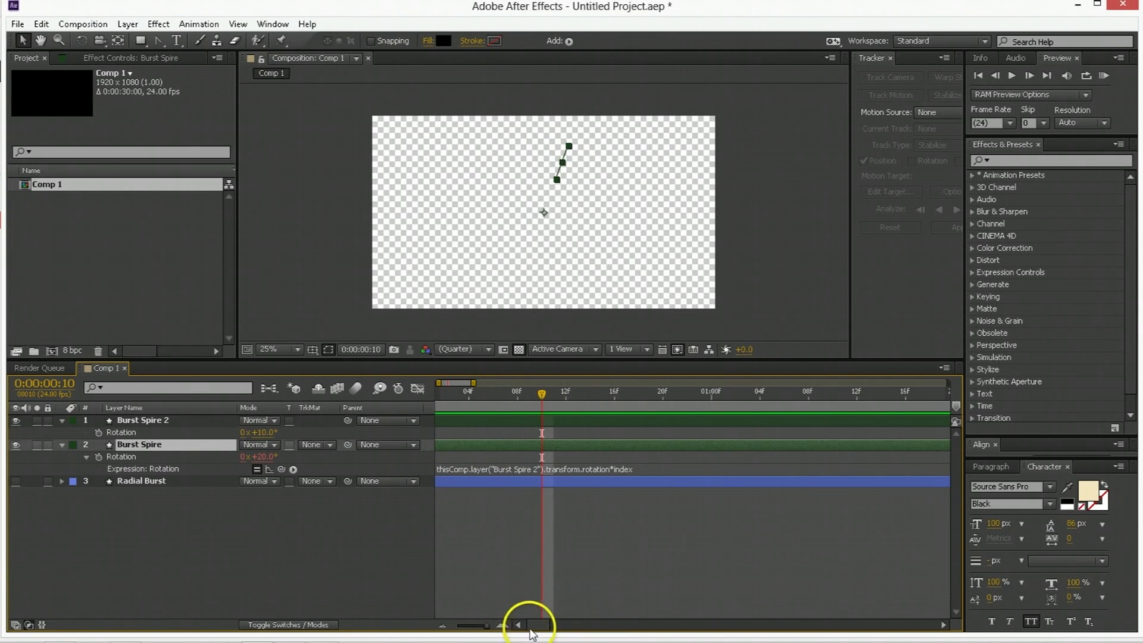
left_click(517, 624)
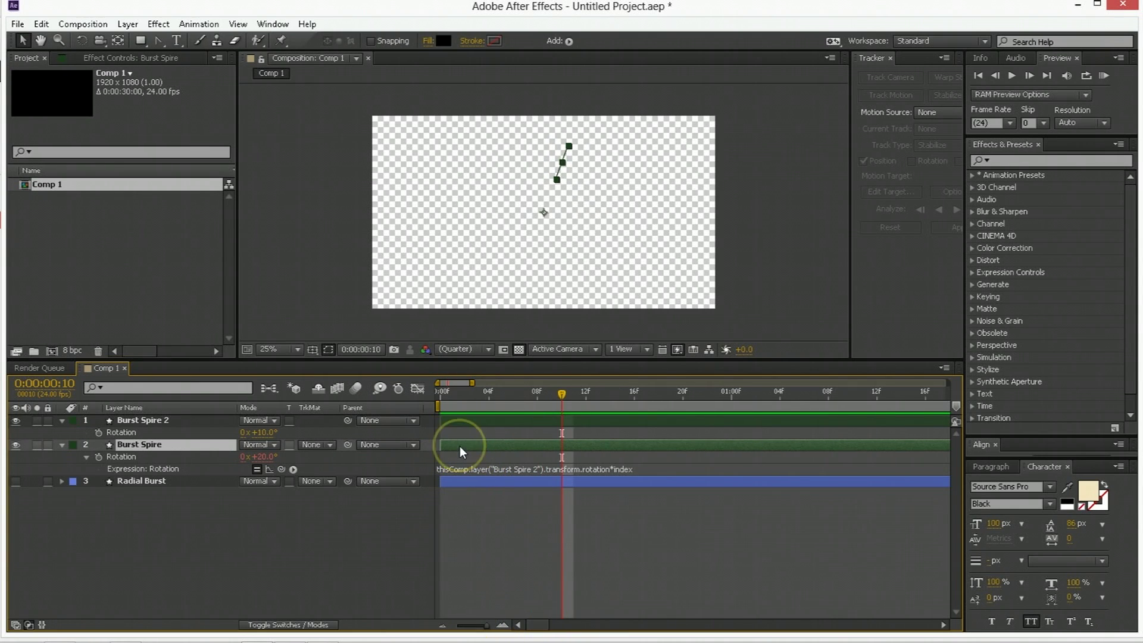
left_click_drag(460, 445, 470, 447)
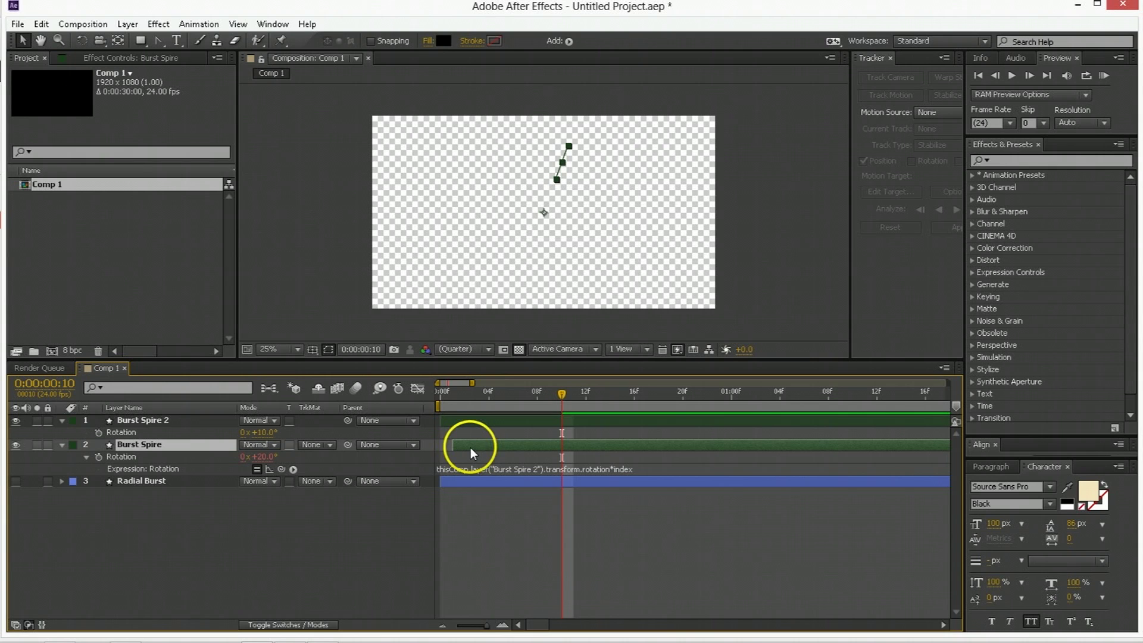
left_click_drag(459, 405, 427, 398)
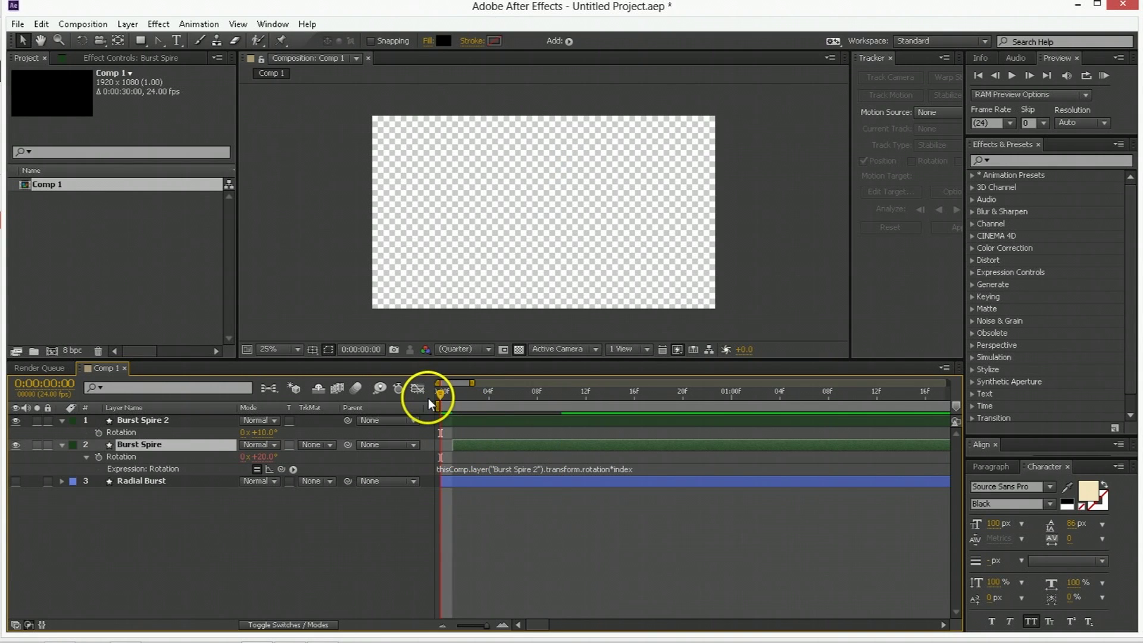
key("KP_0")
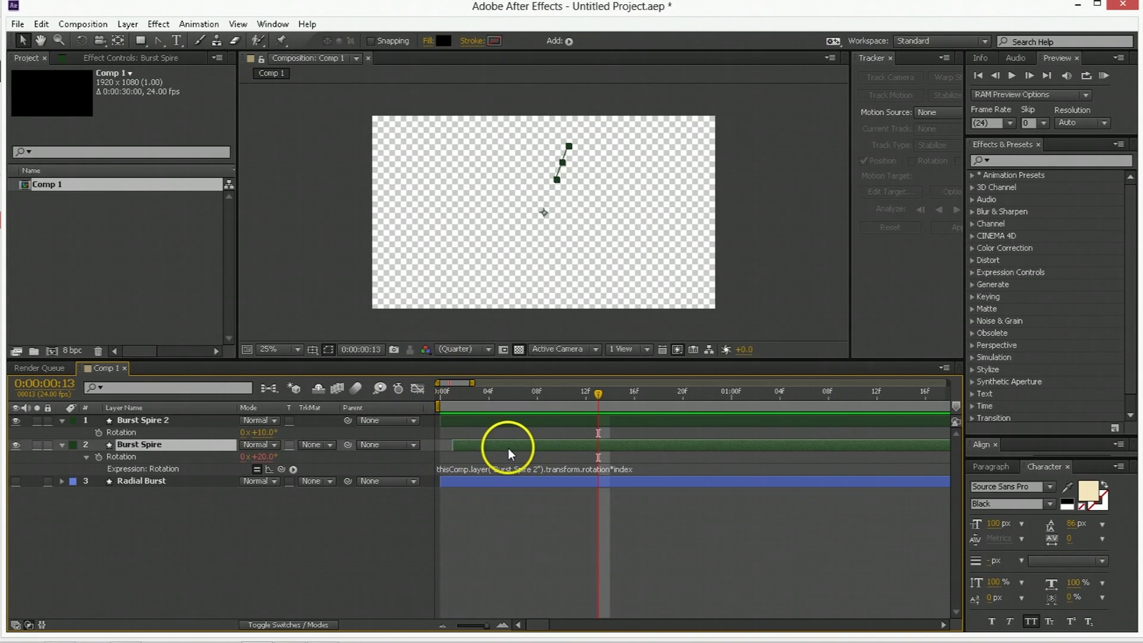
- Duplicate Burst Spire into copies 3–6, shifting the original one frame later between duplicates
key("ctrl+d")
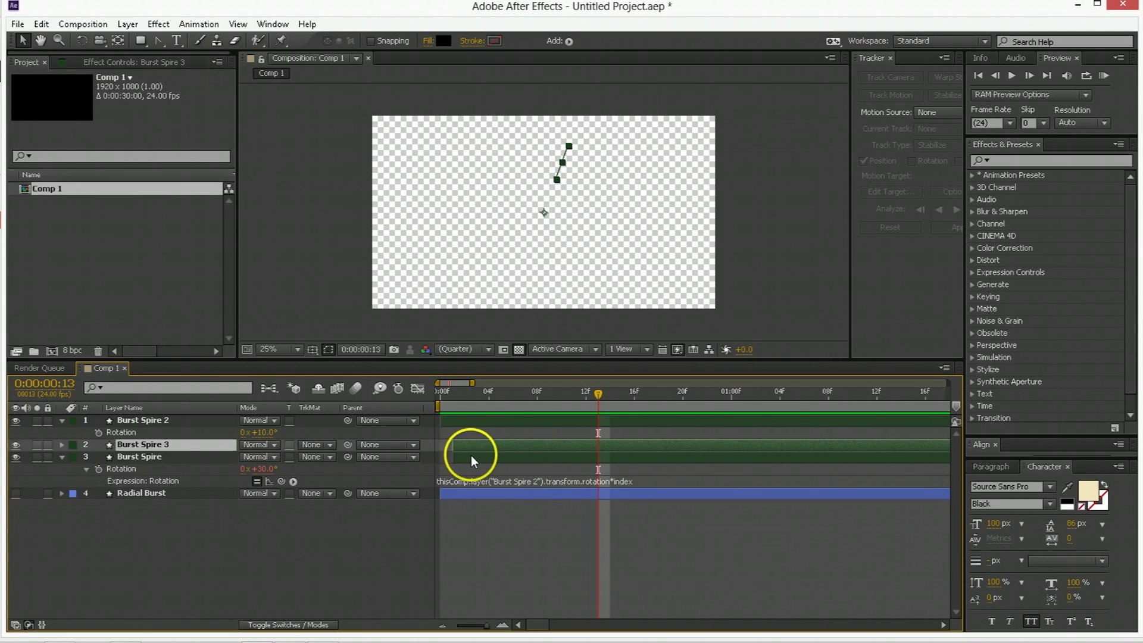
left_click(185, 458)
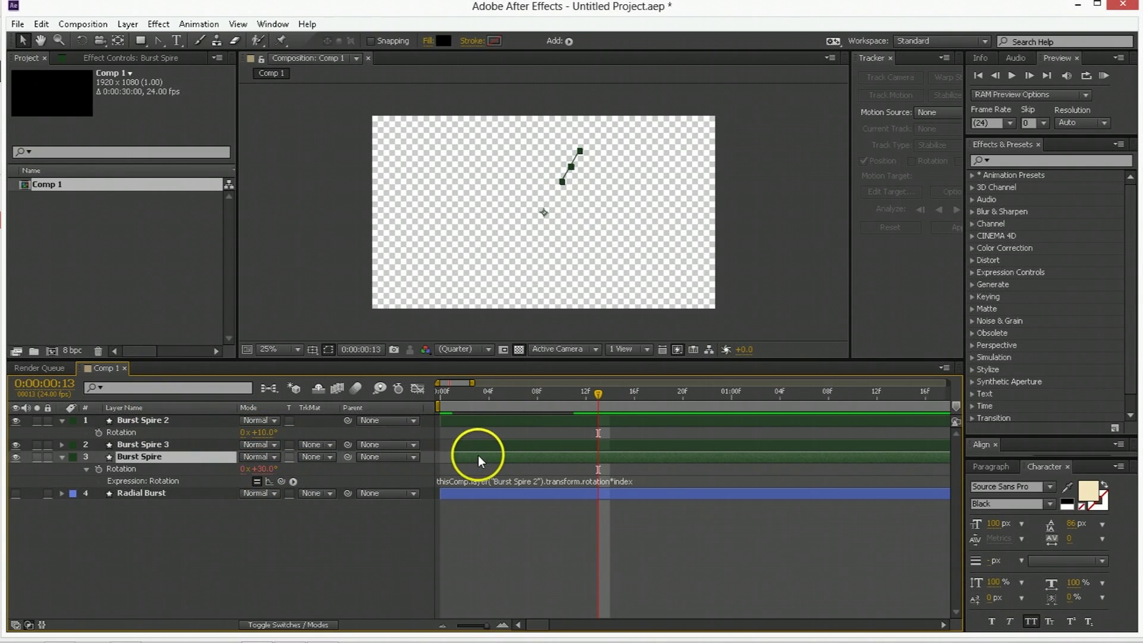
left_click_drag(478, 455, 489, 455)
key("ctrl+d")
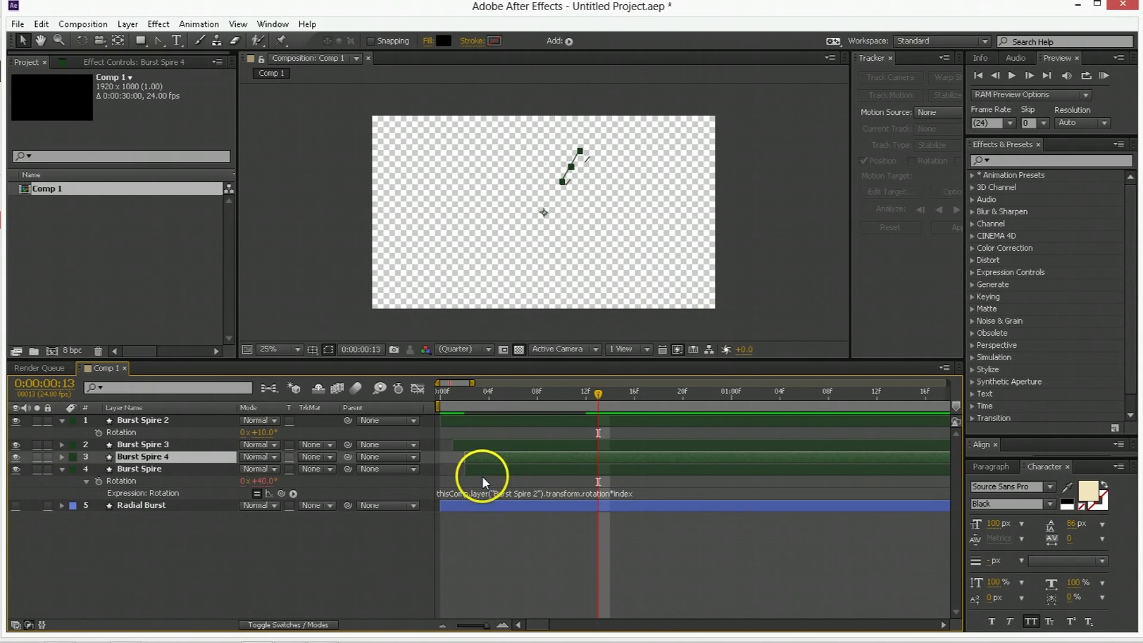
left_click(487, 467)
key("ctrl+d")
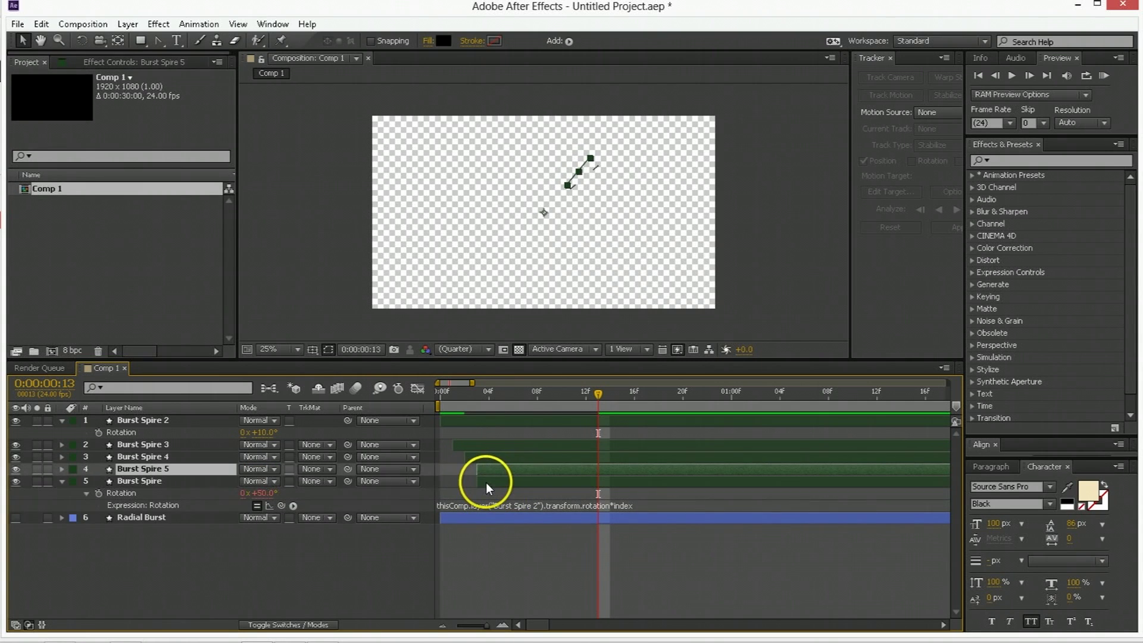
left_click_drag(486, 482, 544, 519)
key("ctrl+d")
key("ctrl+d")
key("ctrl+d")
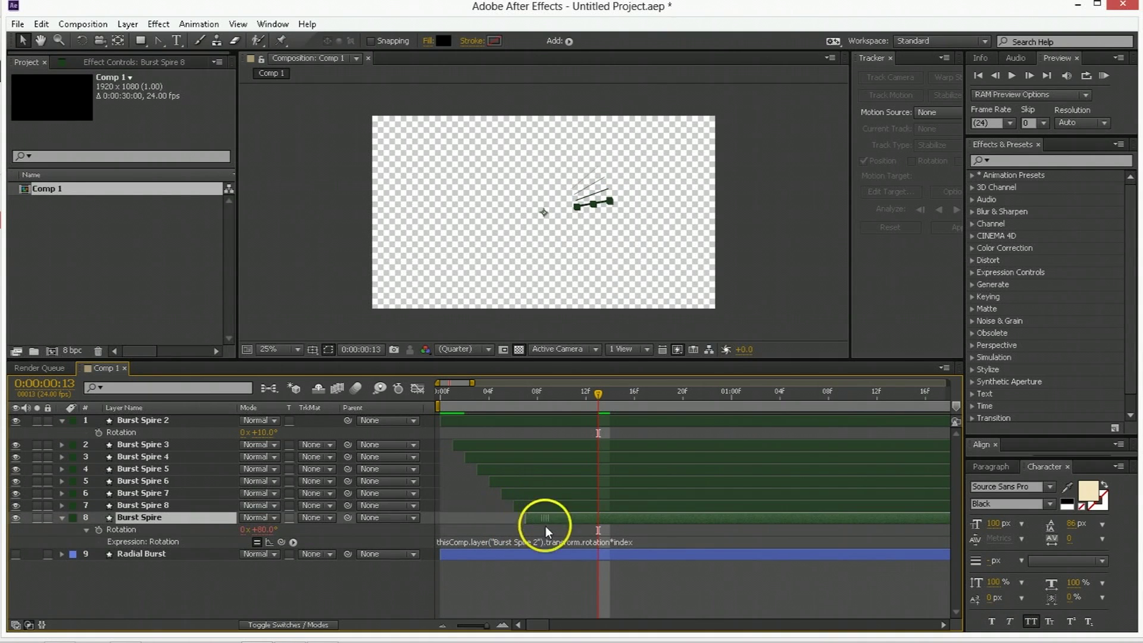
- Preview the staggered spire lines from the start of the comp
left_click(514, 574)
left_click(434, 395)
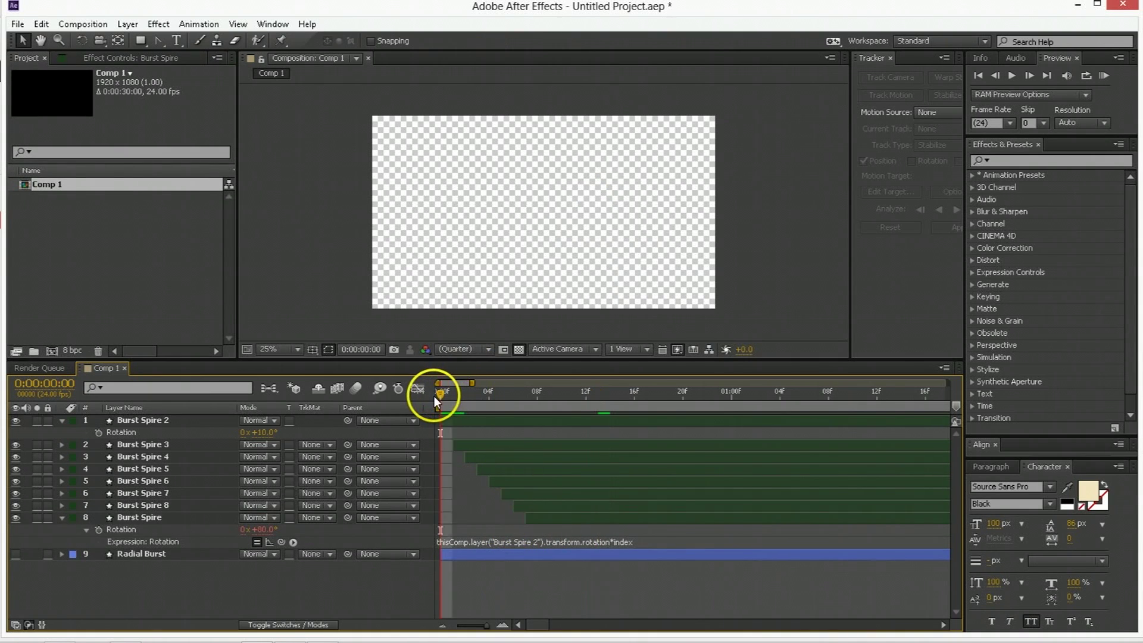
key("space")
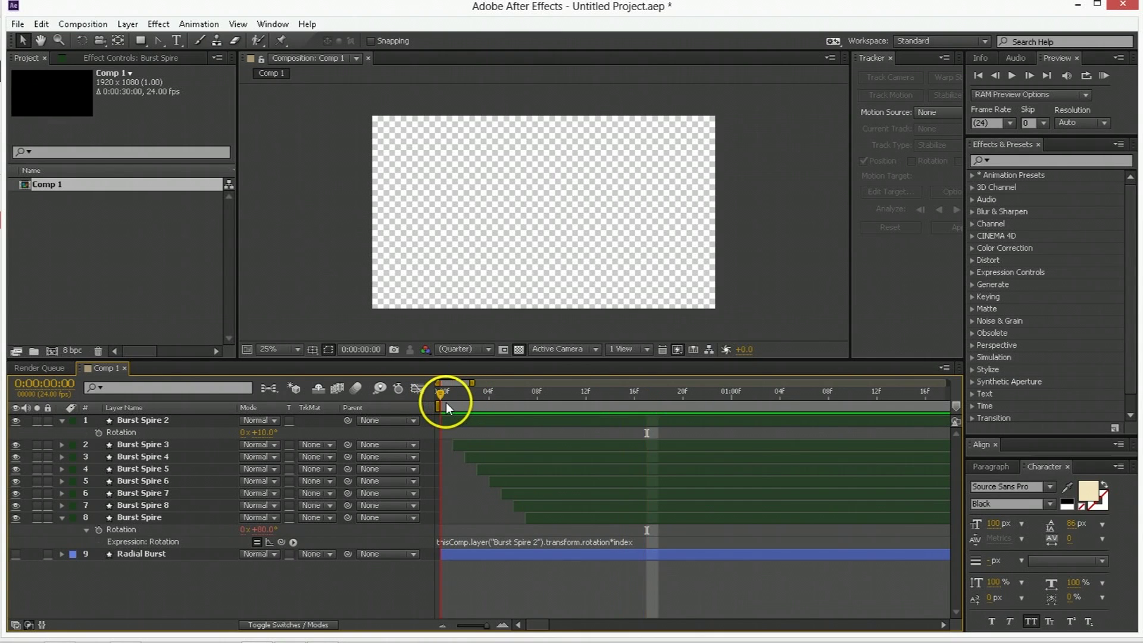
- Rotate Burst Spire 2 to about 45° and preview the burst ring from frame 0
left_click_drag(445, 402, 545, 403)
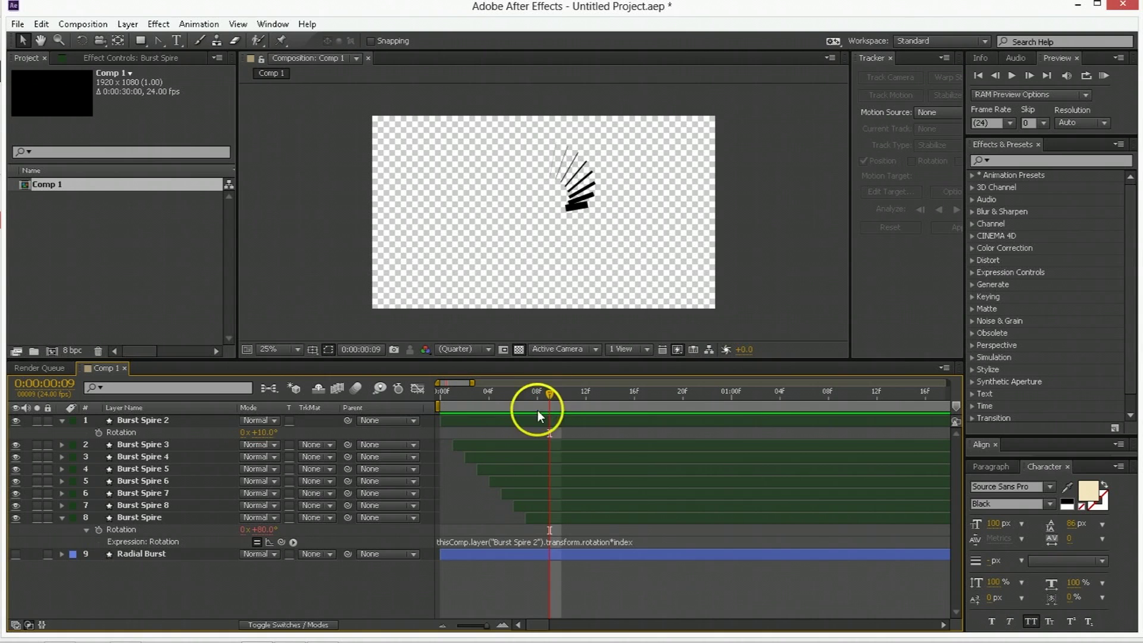
left_click_drag(257, 432, 283, 429)
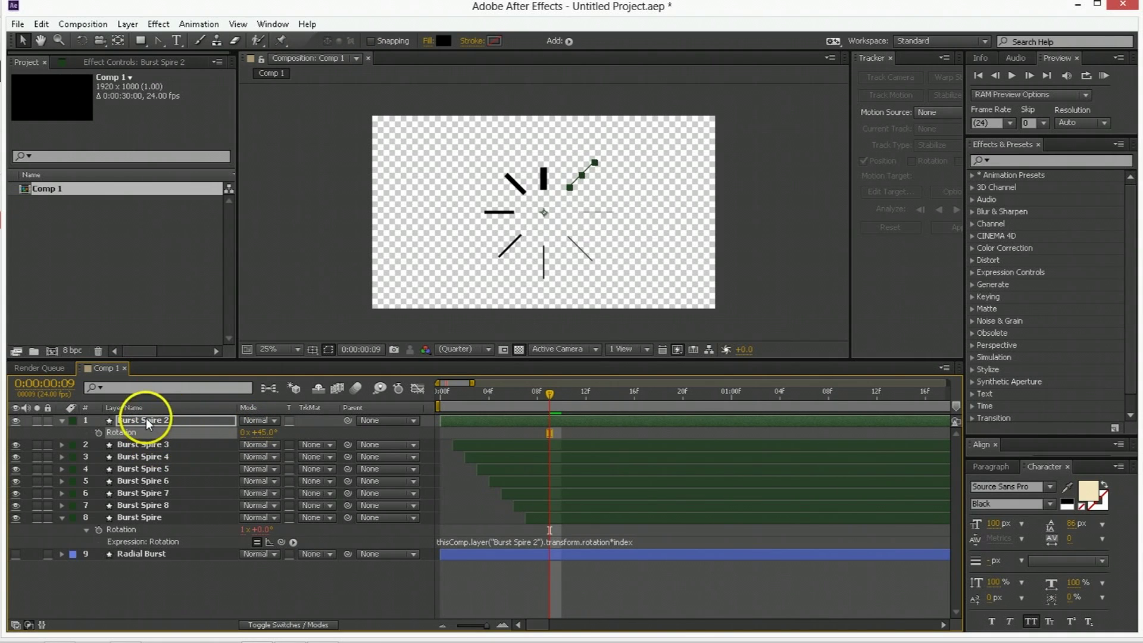
left_click(273, 566)
key("Page_Up")
key("Page_Up")
key("Page_Up")
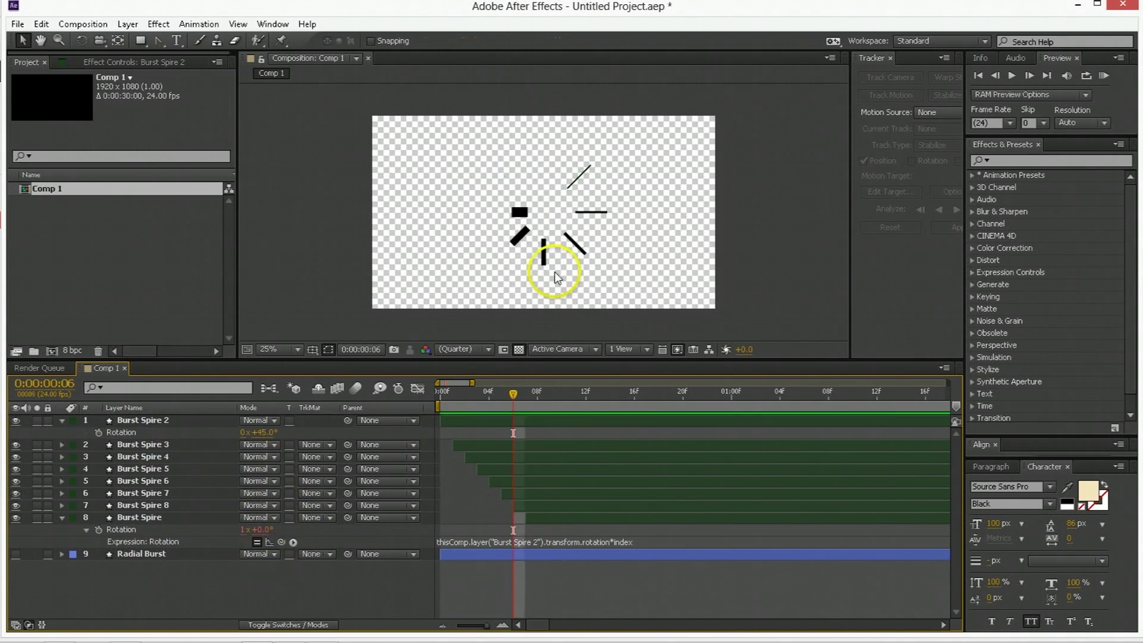
left_click(439, 402)
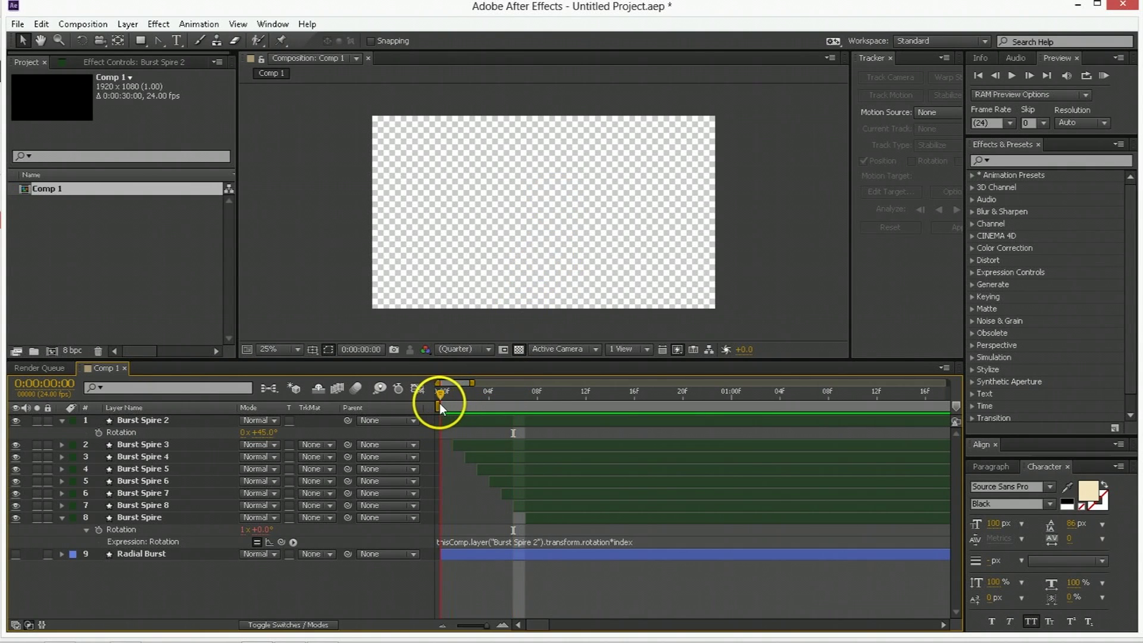
left_click(456, 417)
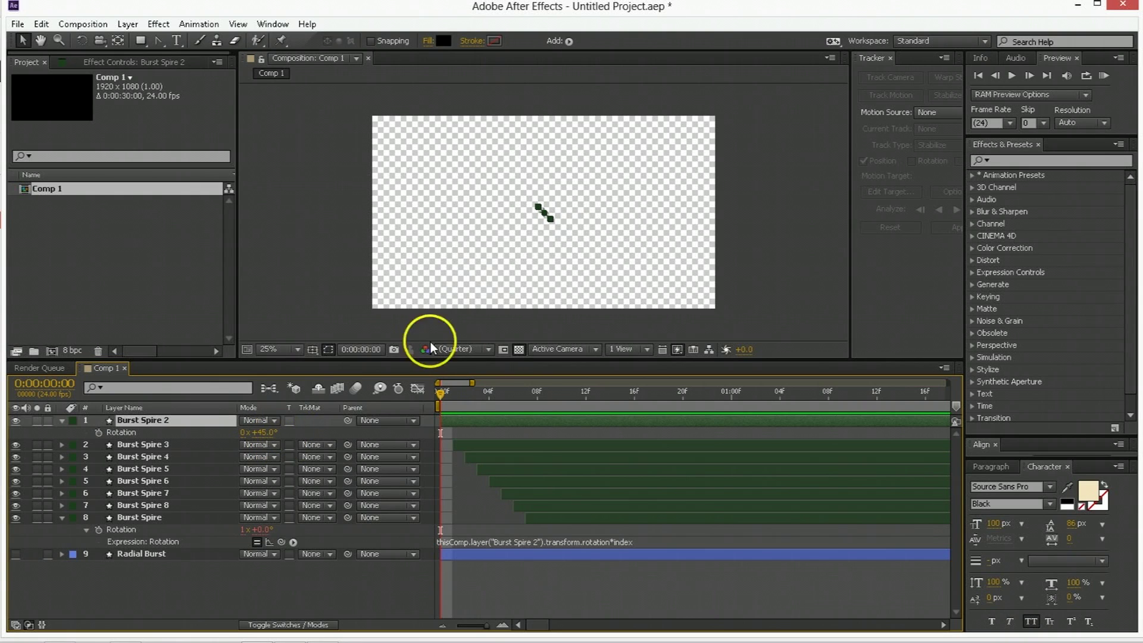
key("space")
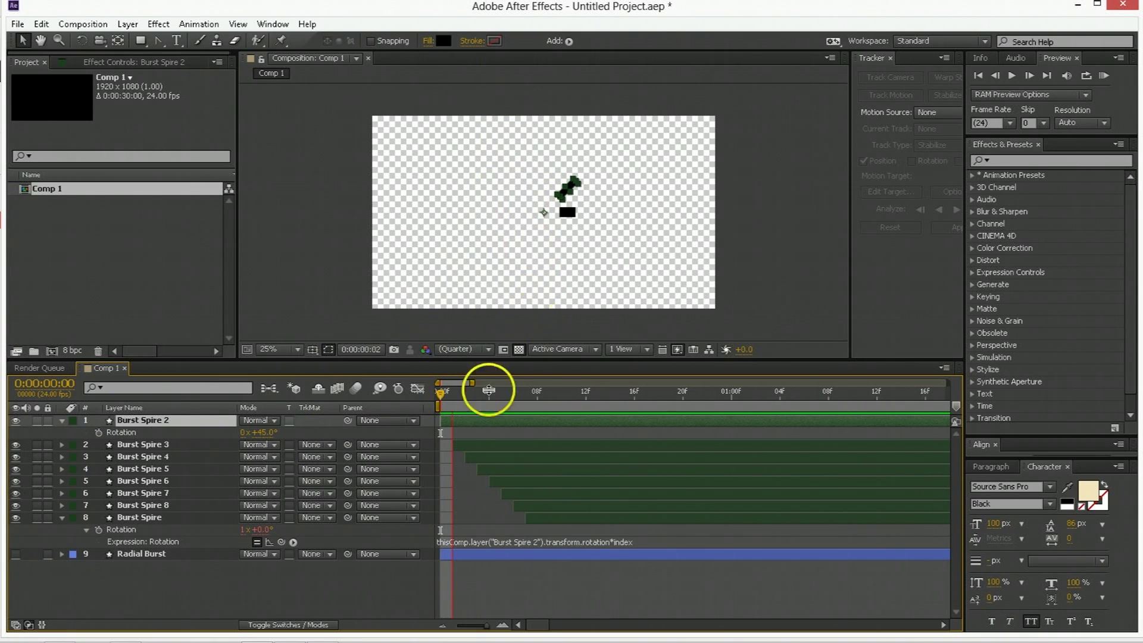
- Add a Null Object layer and place it below the spire layers
left_click(209, 577)
right_click(209, 577)
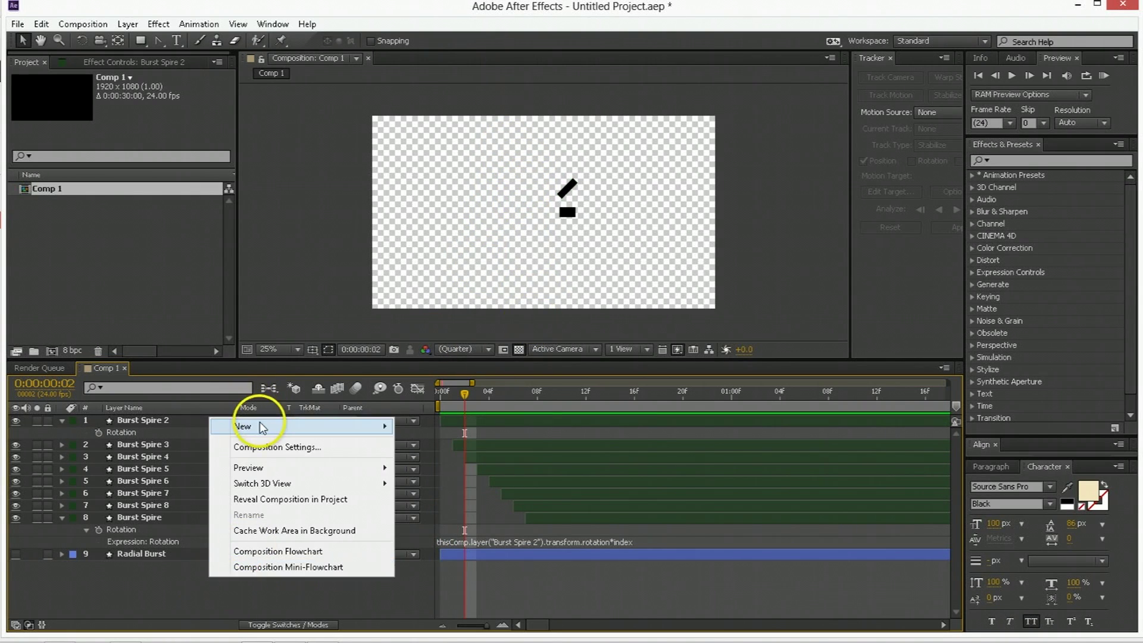
mouse_move(259, 426)
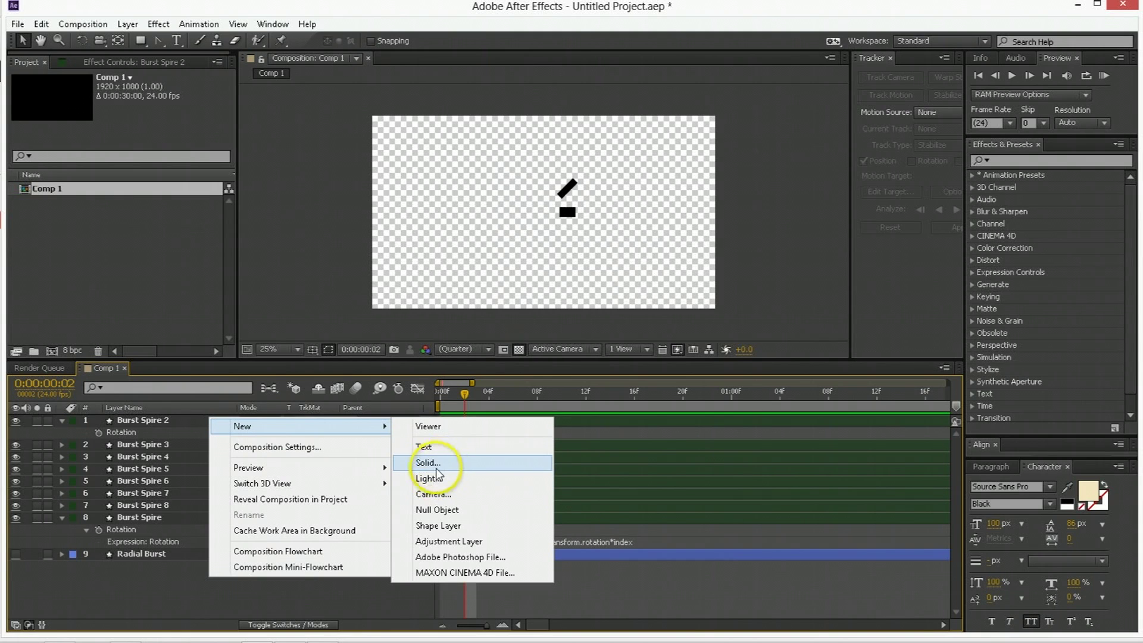
left_click(437, 510)
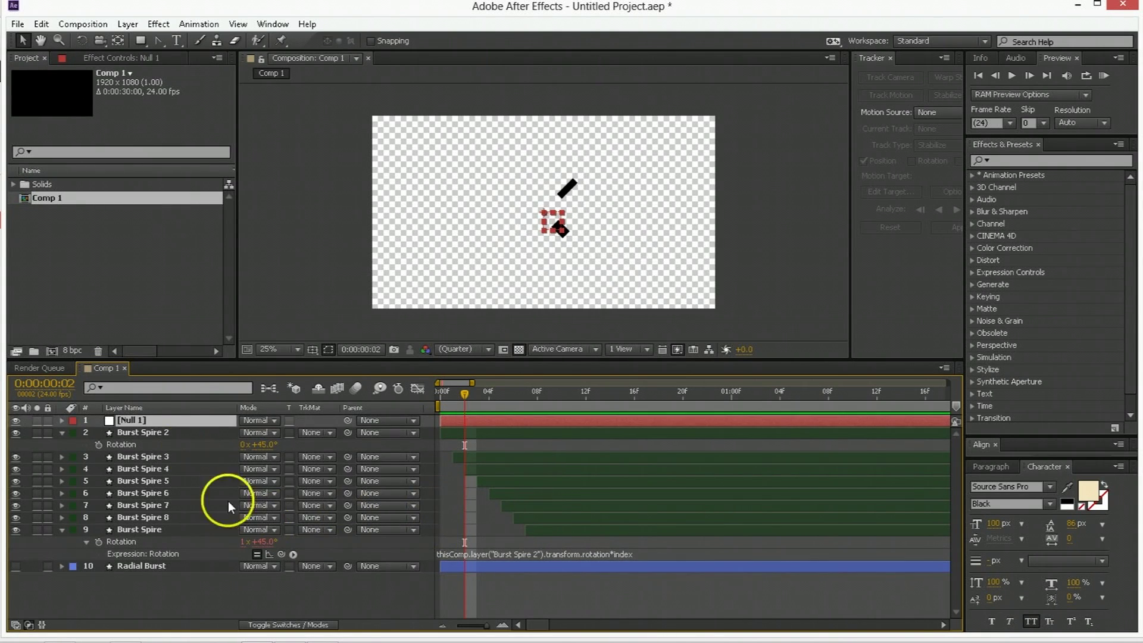
left_click_drag(159, 423, 146, 535)
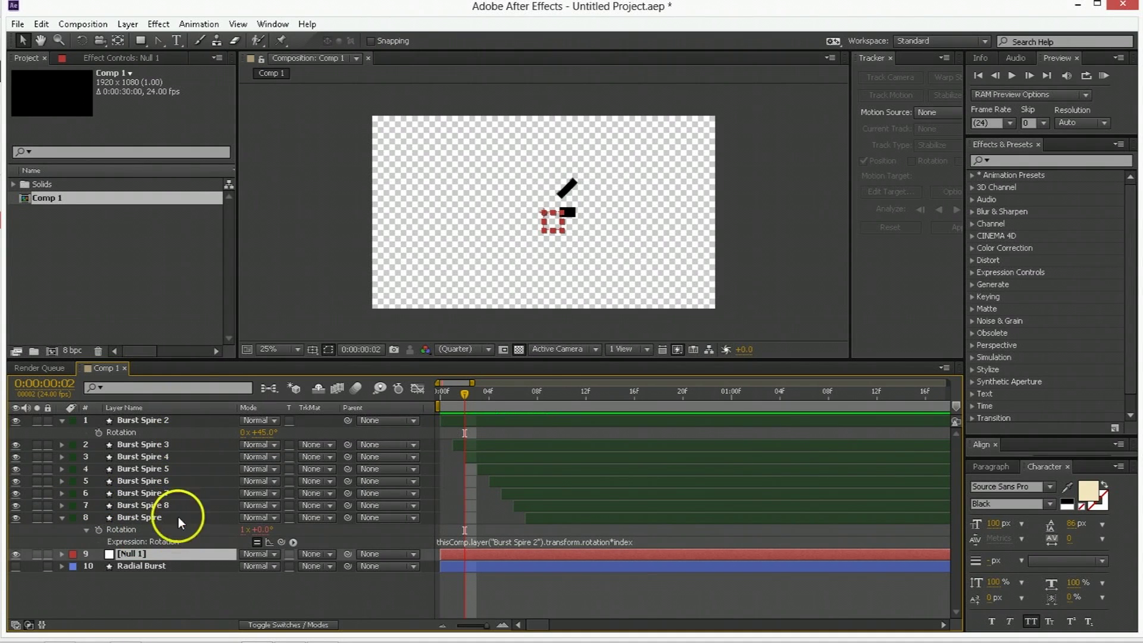
- Parent all eight Burst Spire layers to Null 1
left_click(167, 420)
left_click(154, 518, "shift")
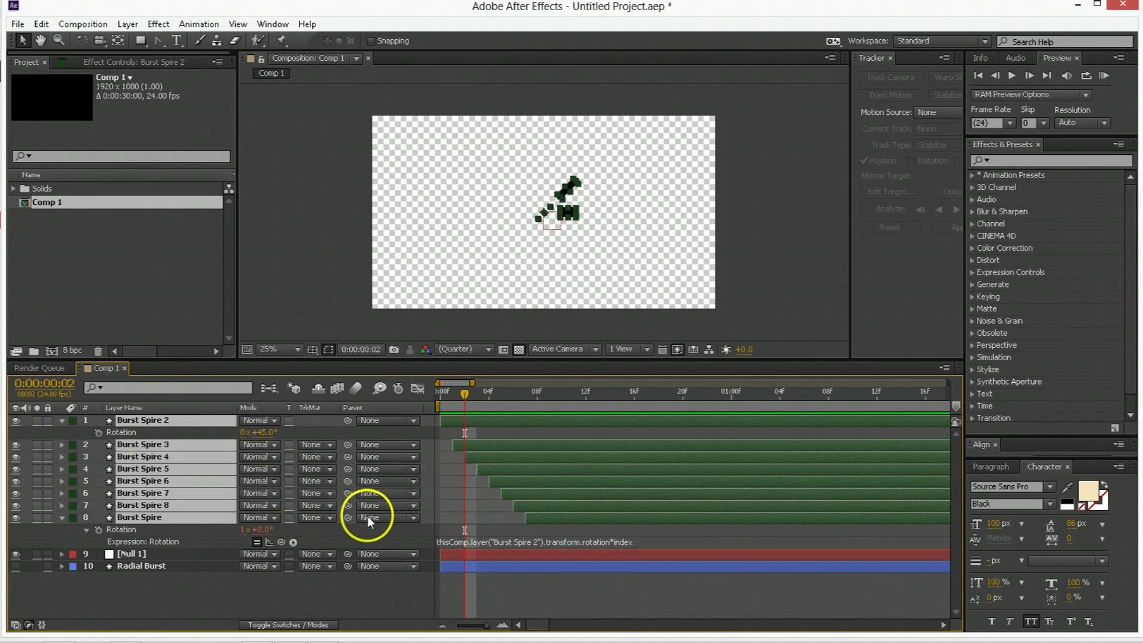
left_click_drag(348, 517, 203, 555)
left_click(206, 559)
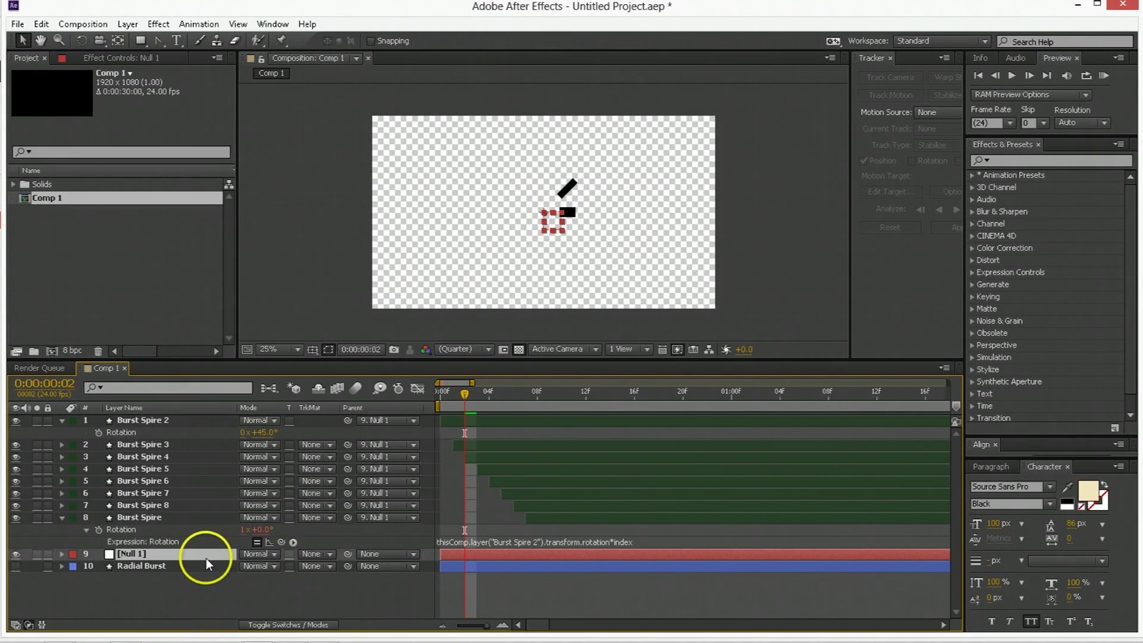
- Rotate Null 1 to -45°, preview the counter-rotated burst, then delete the null
key("r")
left_click(259, 565)
key("Tab")
type("-45")
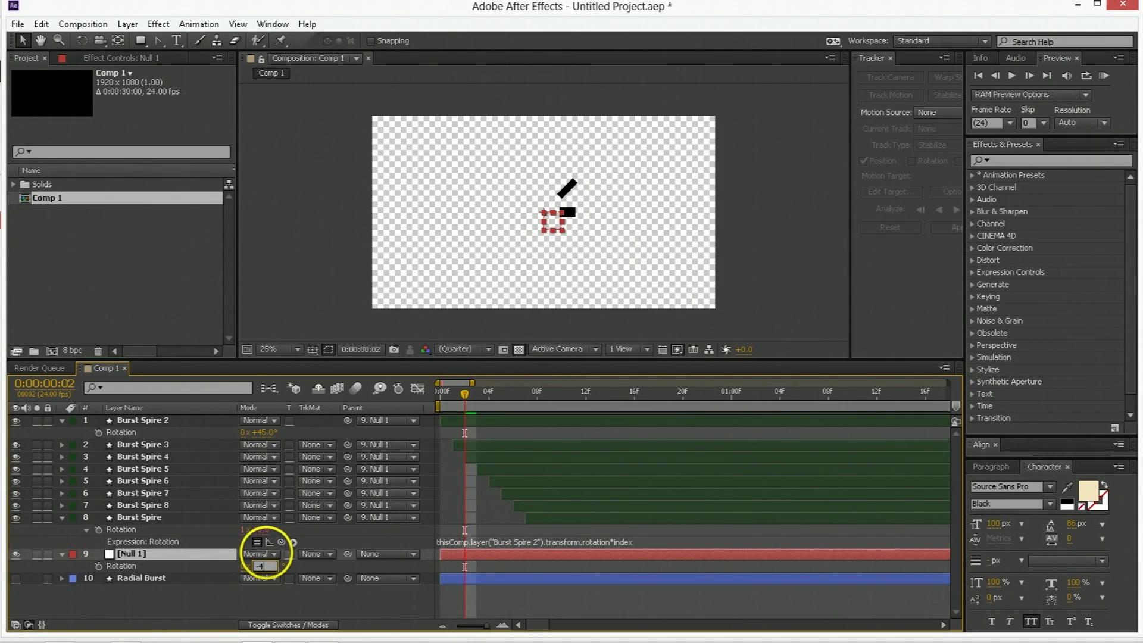
key("Return")
left_click_drag(452, 391, 440, 395)
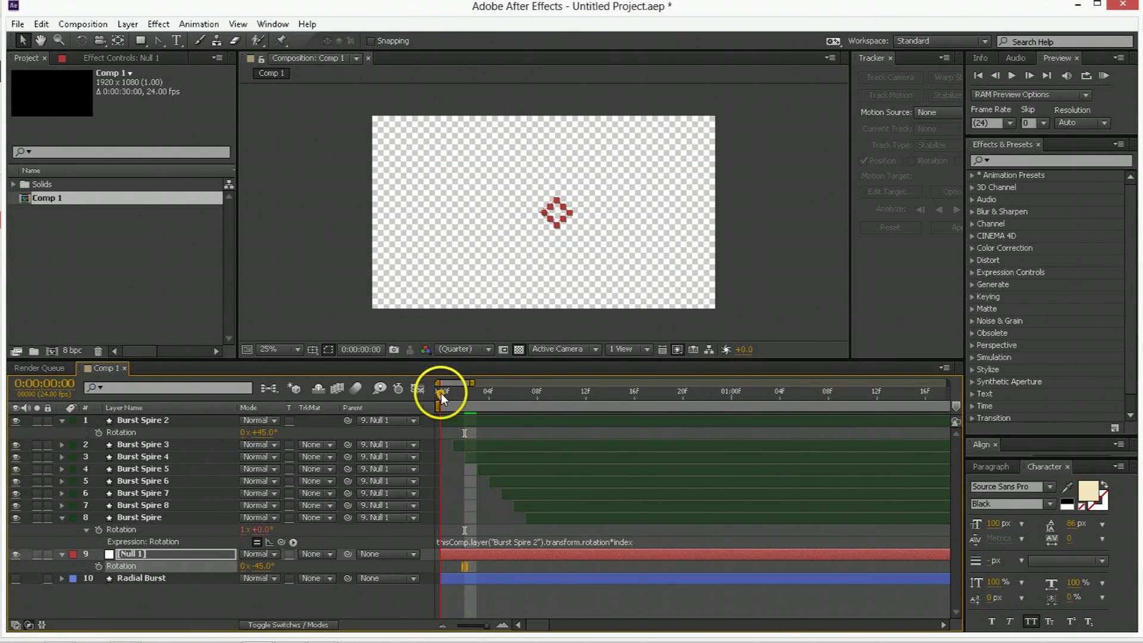
key("KP_0")
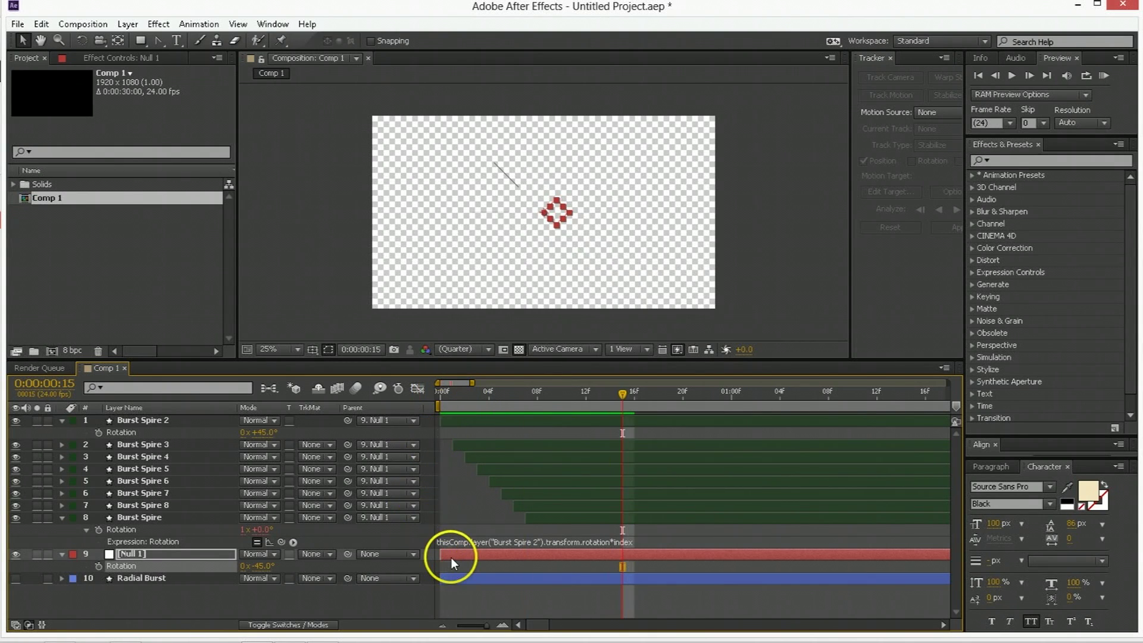
left_click(451, 556)
key("Delete")
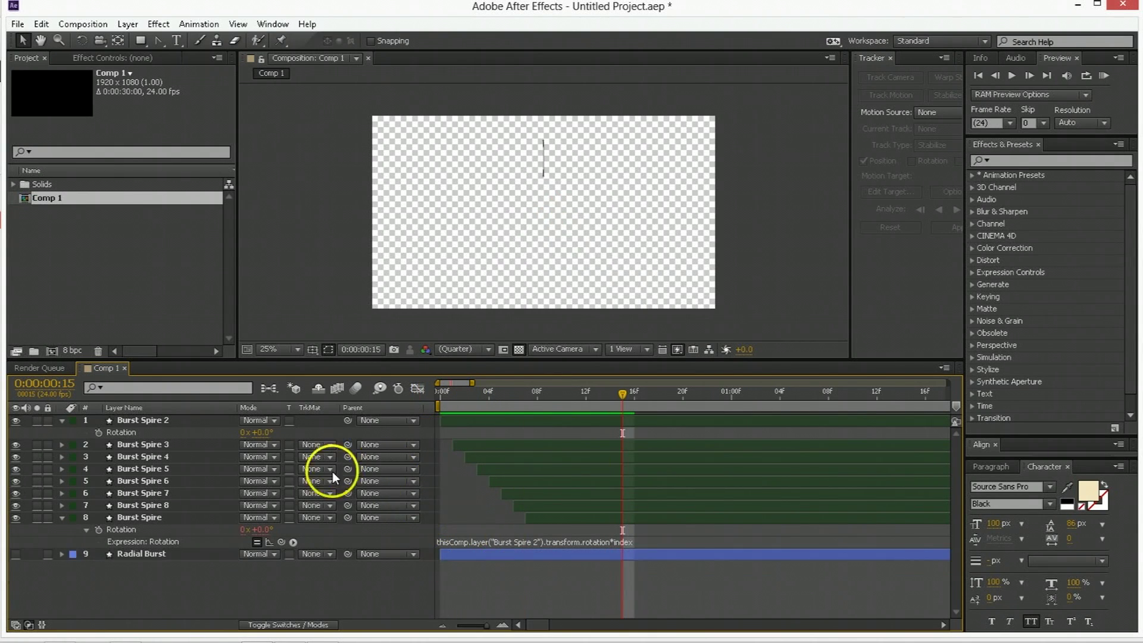
- Pre-compose the eight spire layers into 'sequencial burst' and preview Comp 1
left_click(160, 515)
left_click(161, 421, "shift")
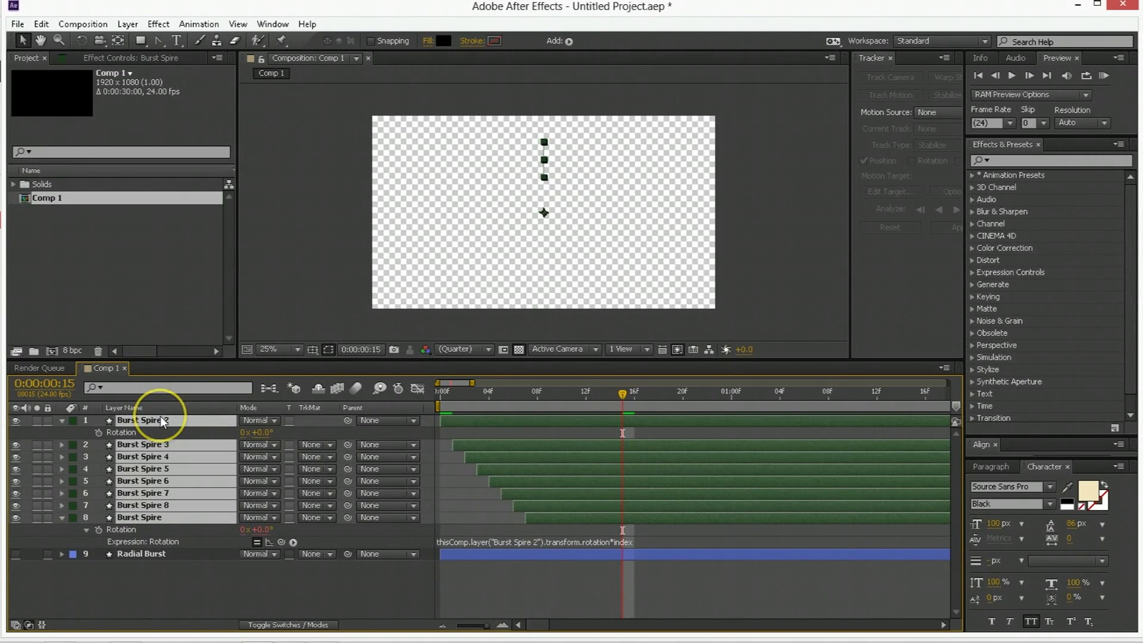
key("ctrl+shift+c")
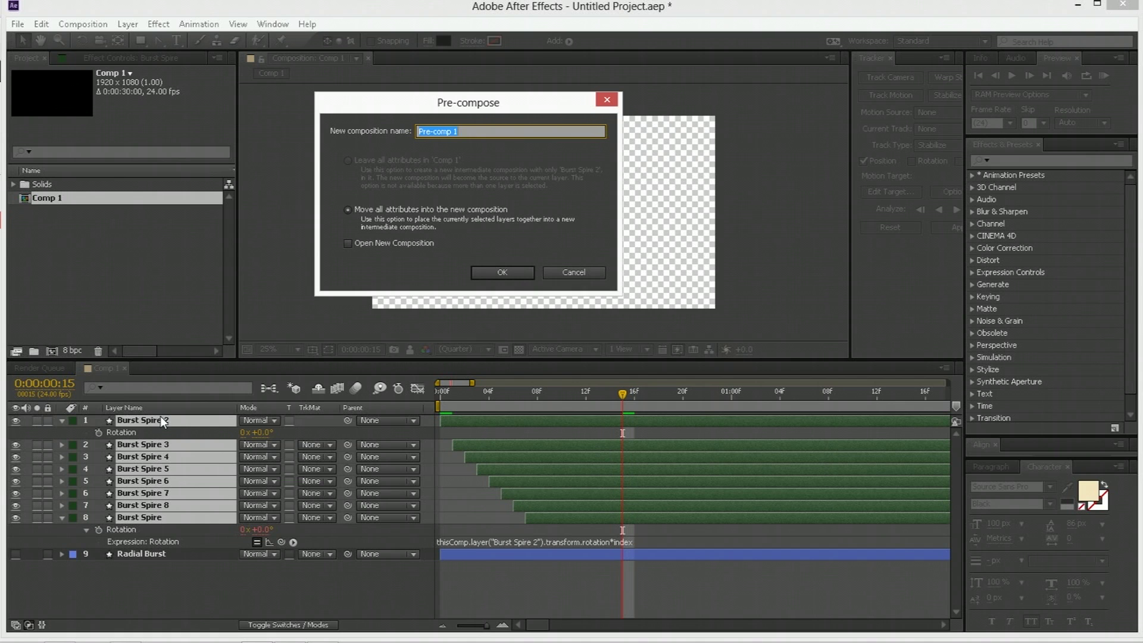
type("sequencial burst")
key("Return")
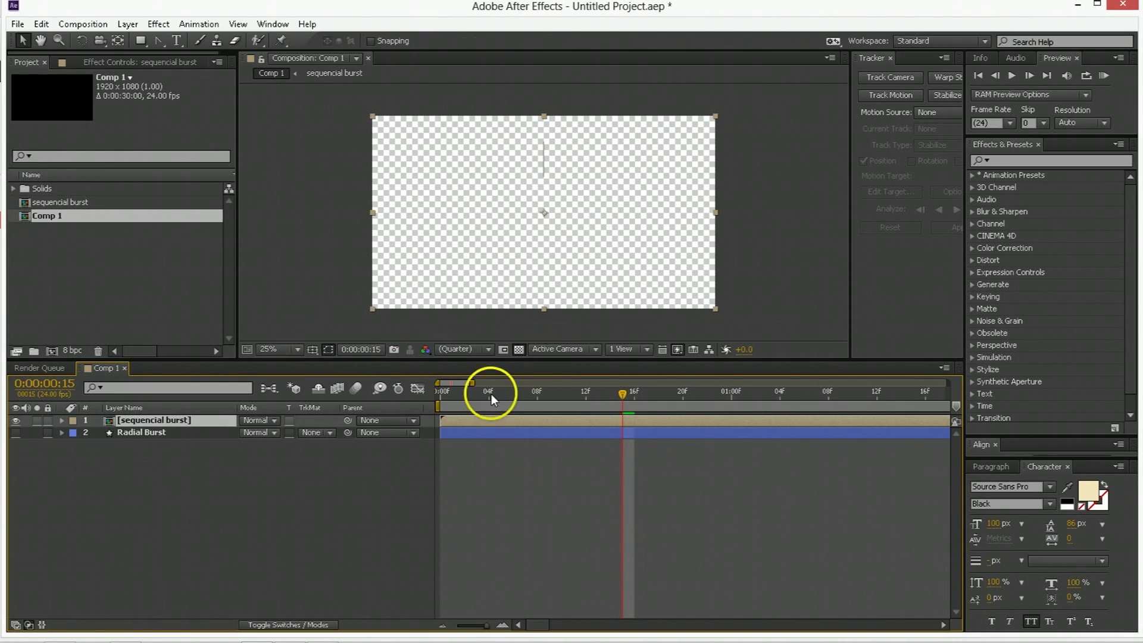
left_click(437, 401)
key("space")
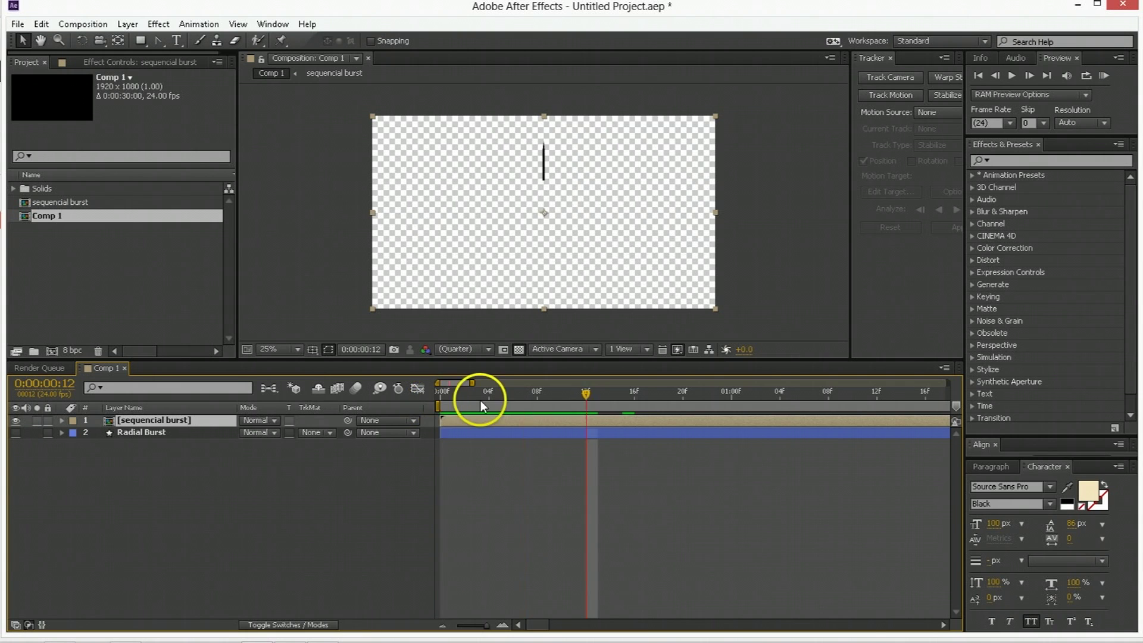
- Inside the sequencial burst precomp, set Burst Spire 2's Rotation to 45°
double_click(460, 416)
left_click(189, 419)
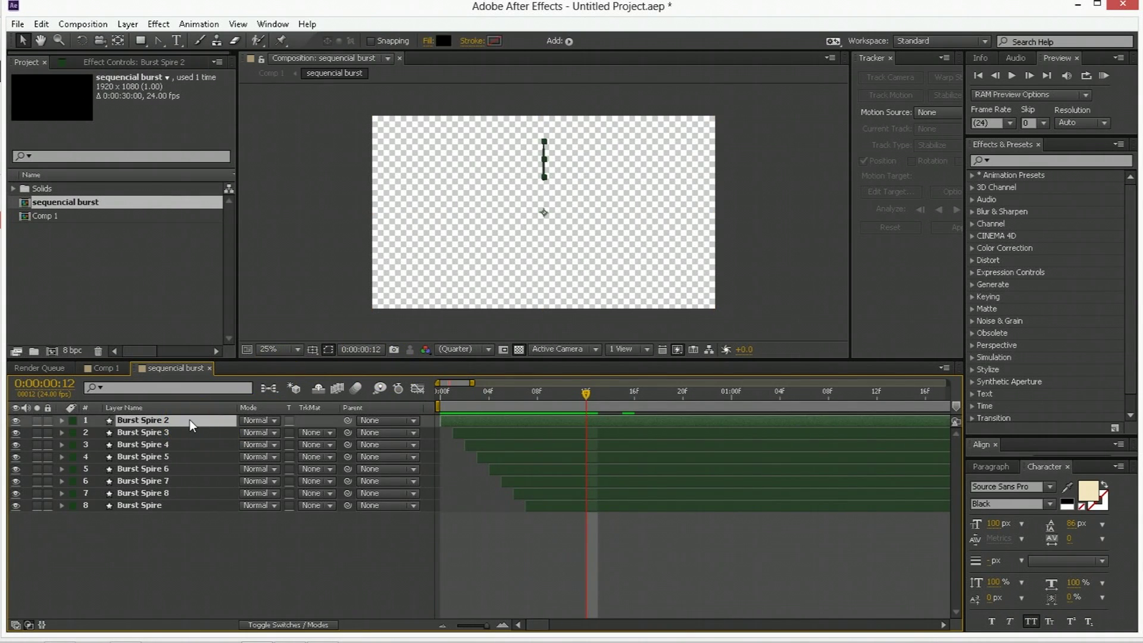
key("r")
left_click(262, 433)
type("45")
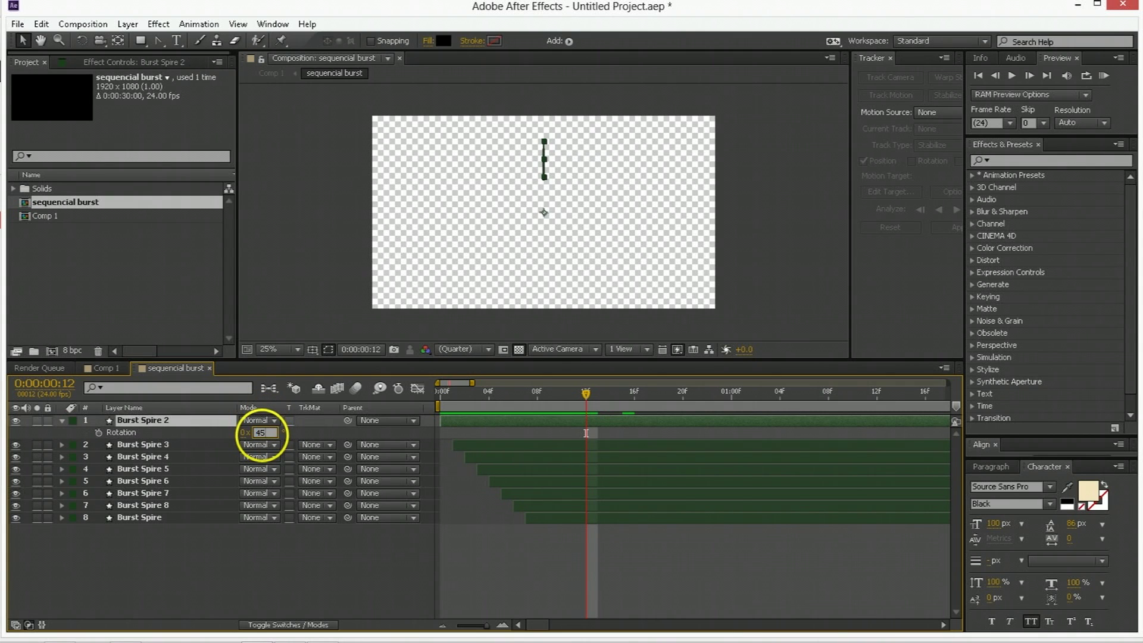
key("Return")
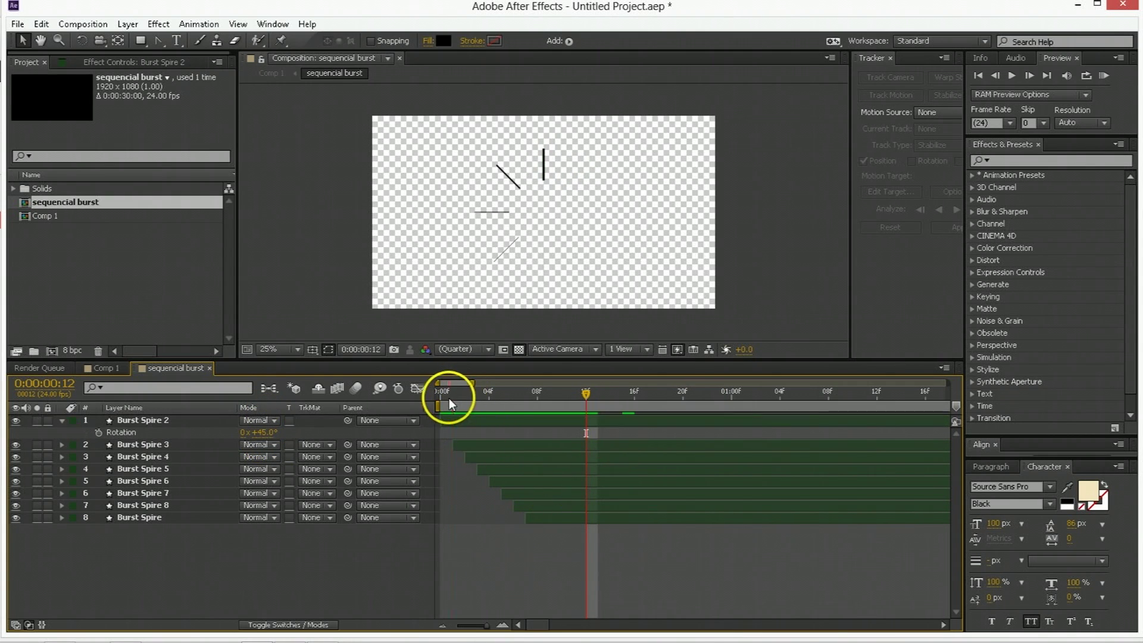
- Preview the staggered spire animation from frame 0, then return to Comp 1
left_click(439, 399)
key("space")
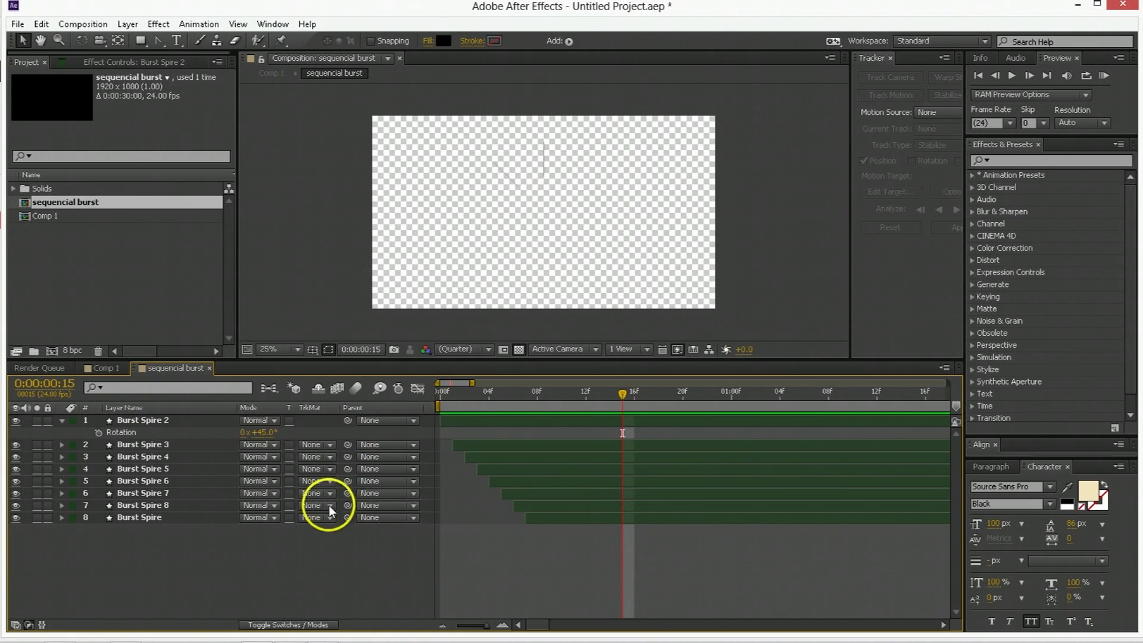
left_click(330, 534)
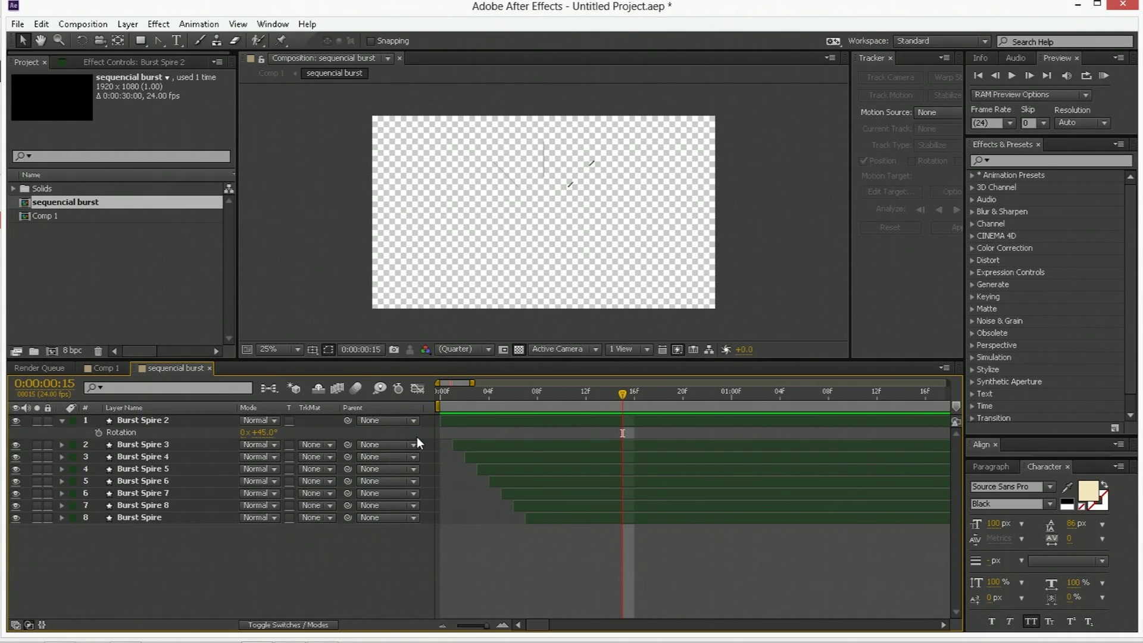
left_click(315, 478)
left_click(477, 441)
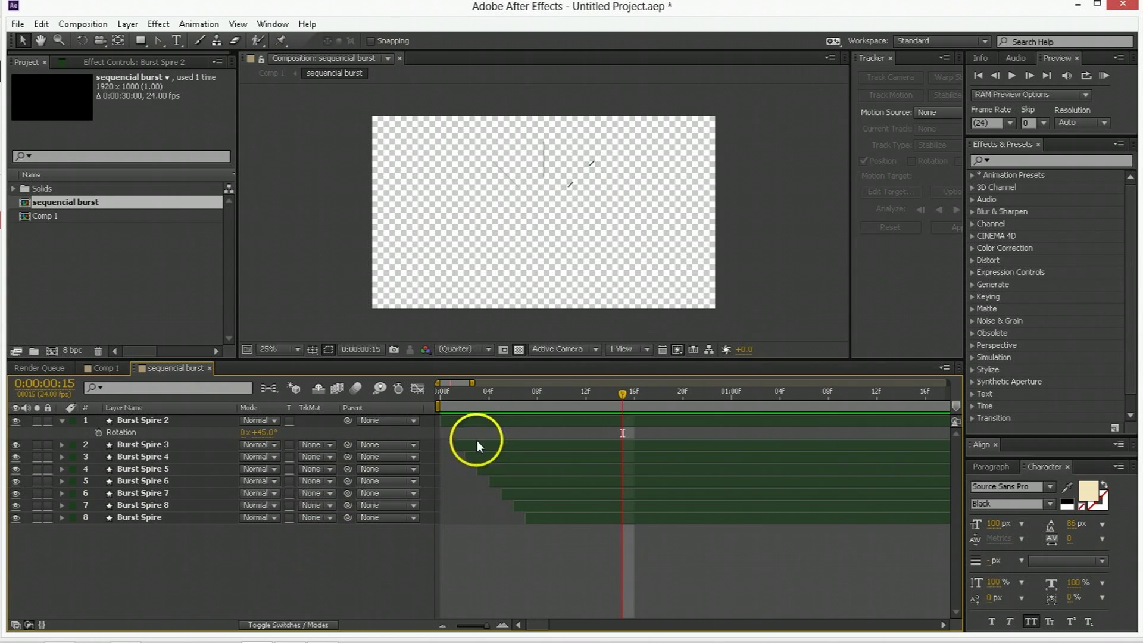
left_click(446, 400)
key("space")
left_click(206, 577)
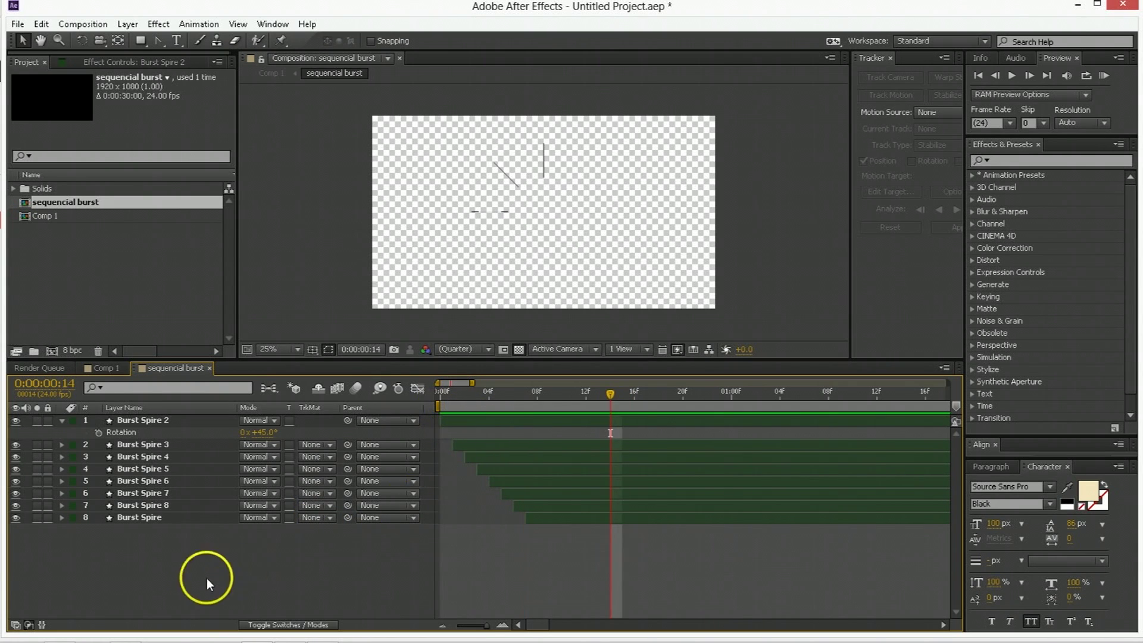
left_click(163, 422)
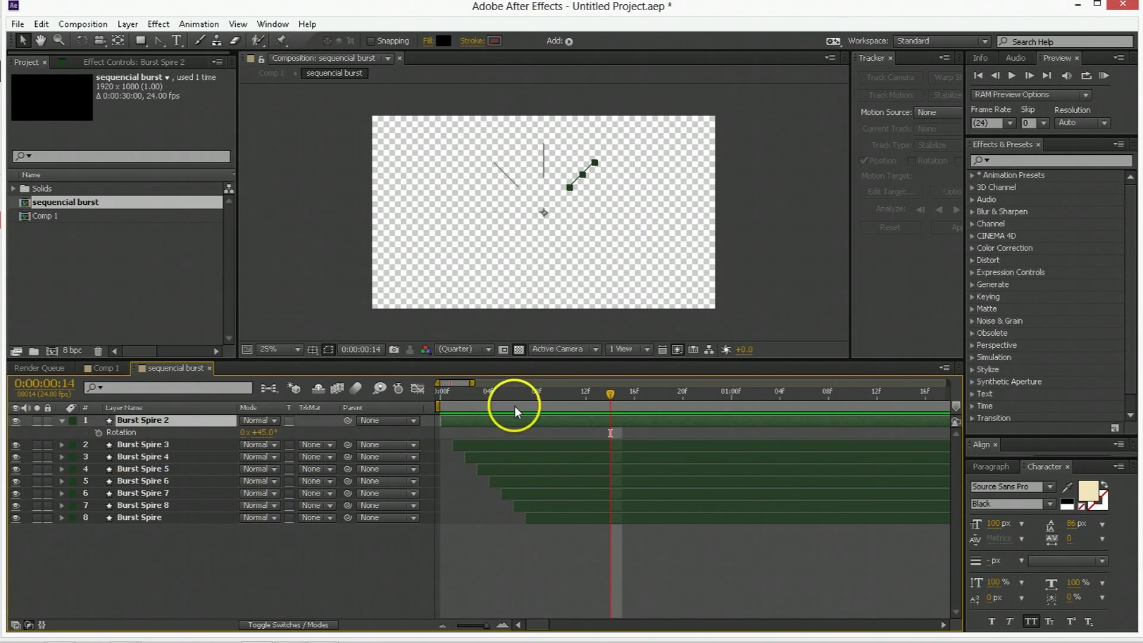
left_click(96, 368)
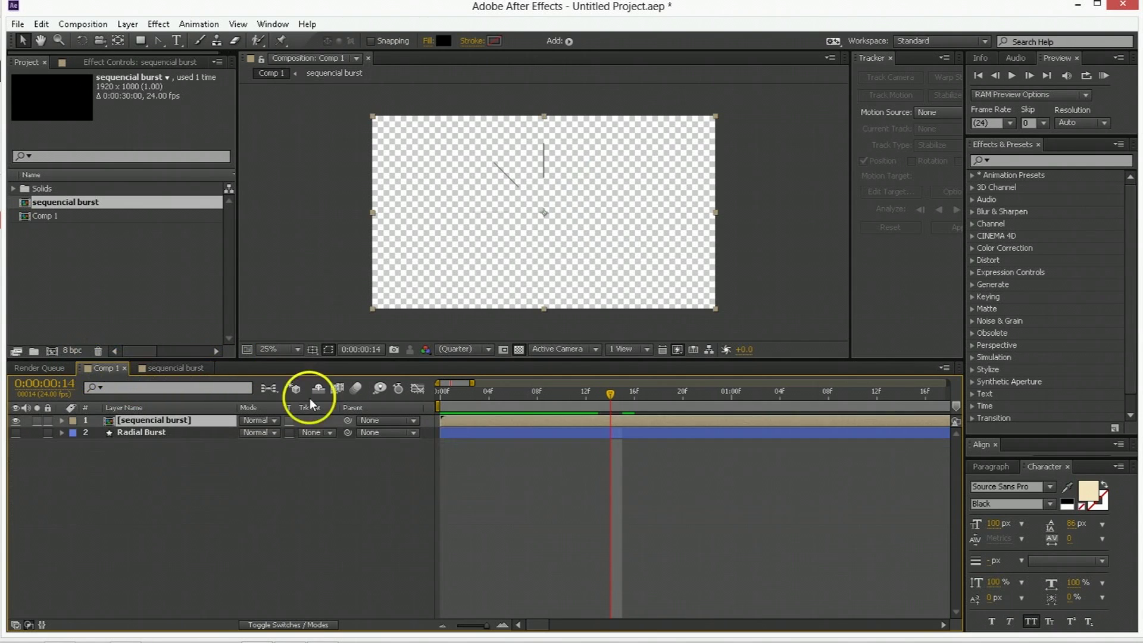
- Delay the sequencial burst layer about five frames, show Radial Burst, and preview
left_click_drag(524, 424, 585, 424)
left_click(446, 398)
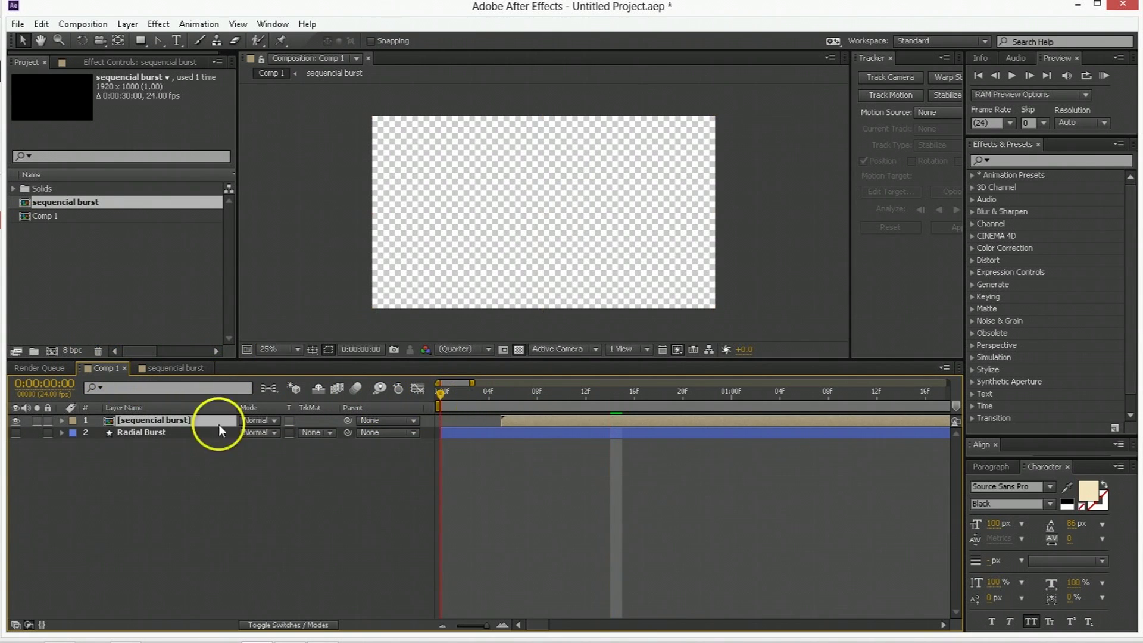
left_click(16, 432)
key("space")
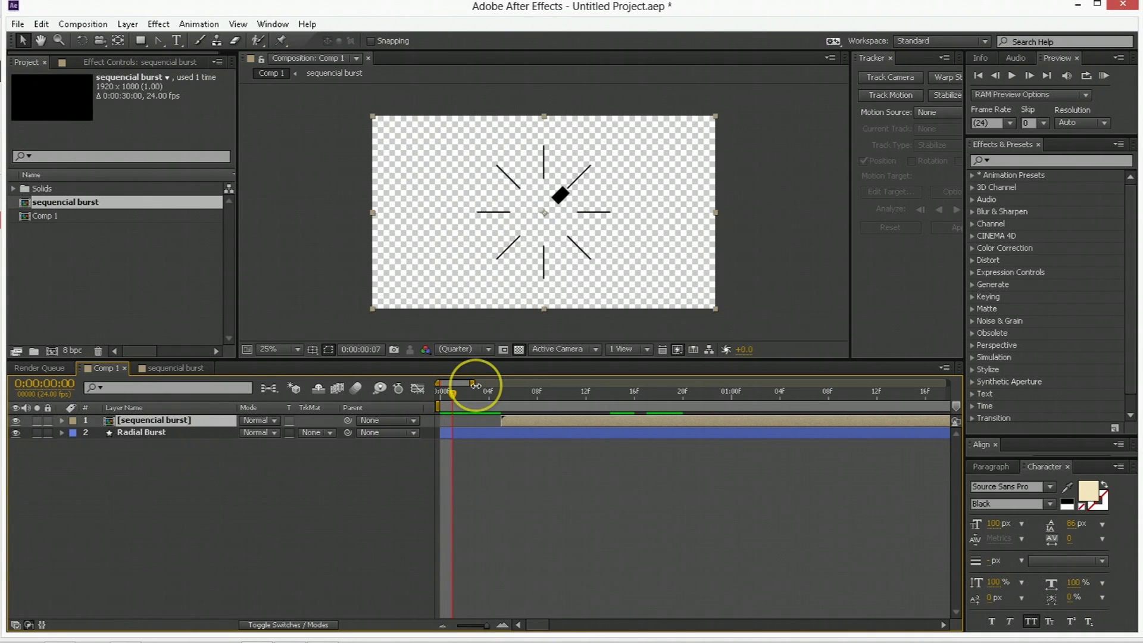
- Check the combined bursts at frames 5 through 18, then deselect all layers
left_click(501, 398)
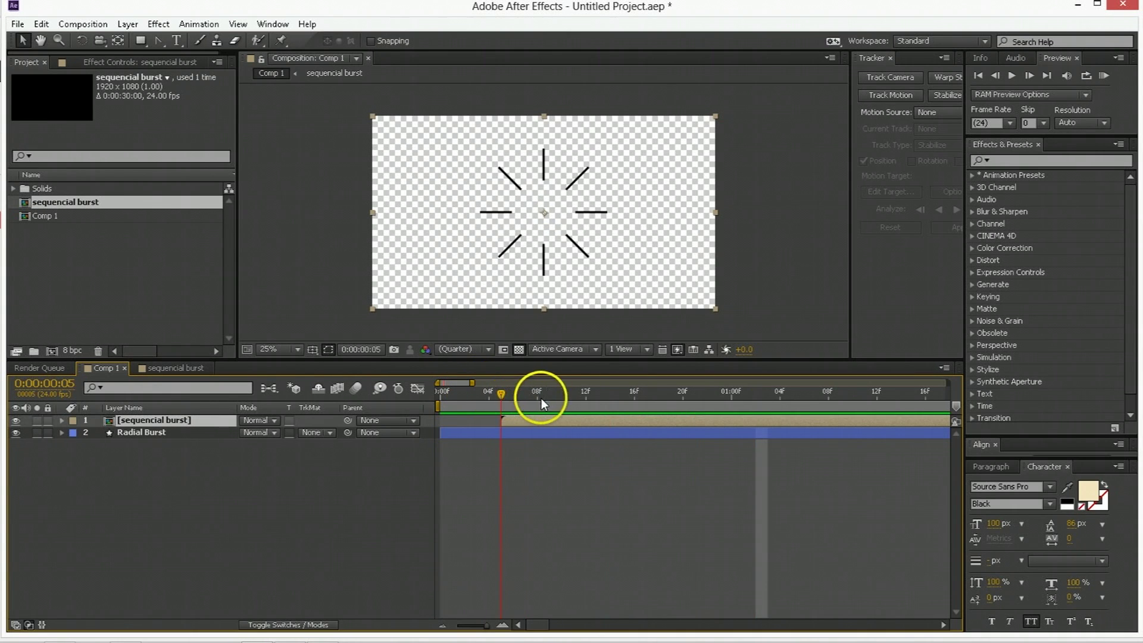
left_click(560, 397)
left_click(659, 396)
left_click(475, 460)
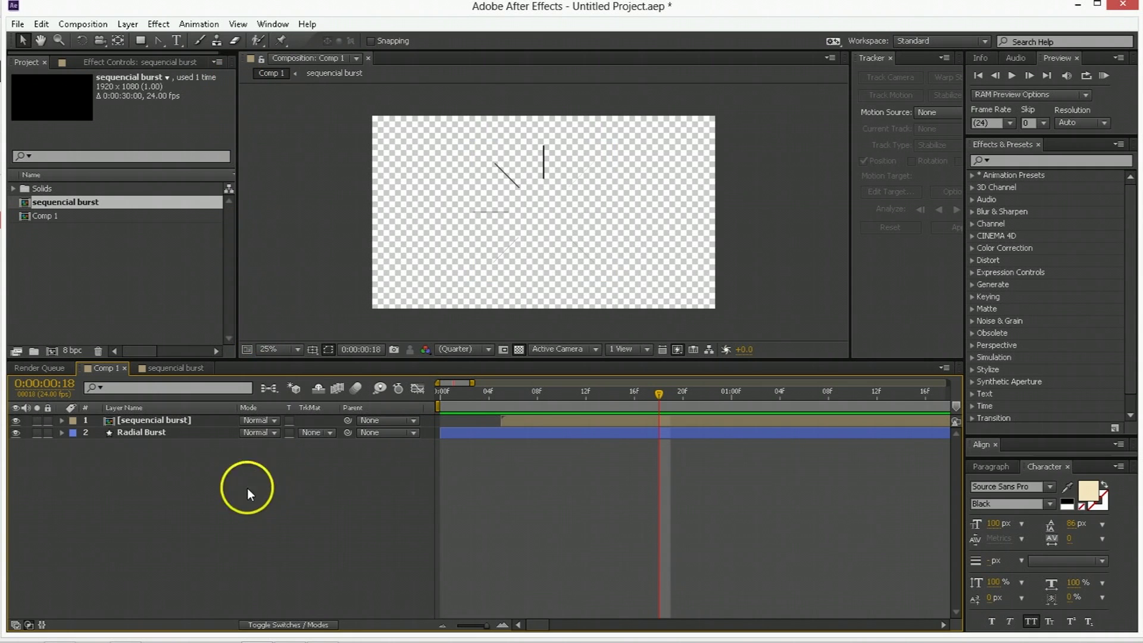
left_click_drag(141, 42, 187, 70)
- Create a comp-sized ellipse shape layer with no fill and a 5 px solid stroke
double_click(143, 41)
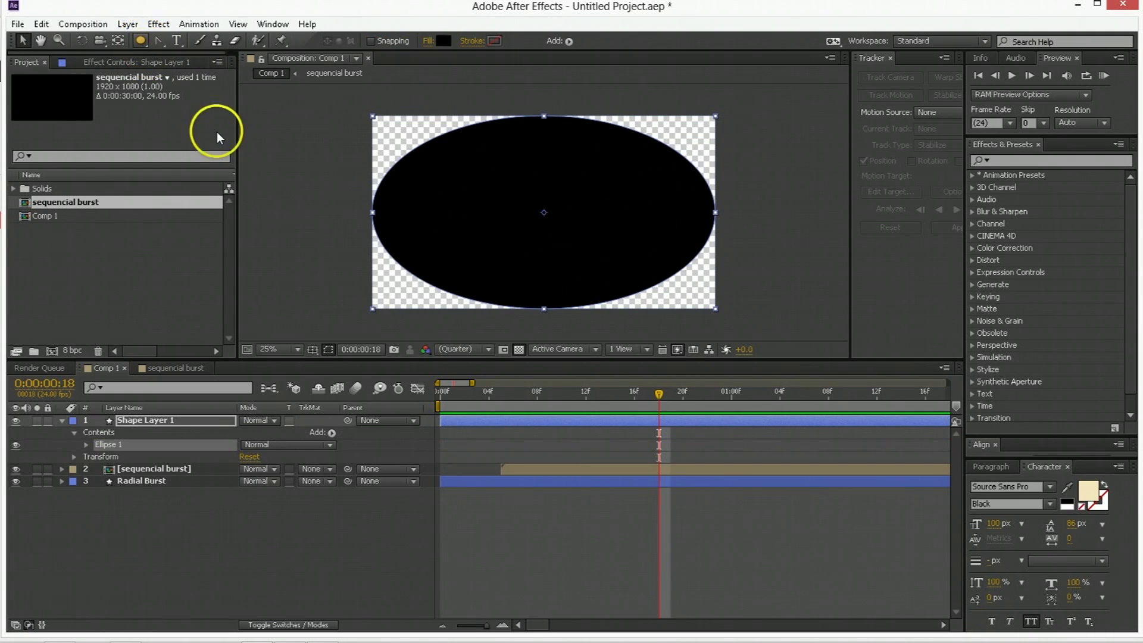
left_click(427, 41)
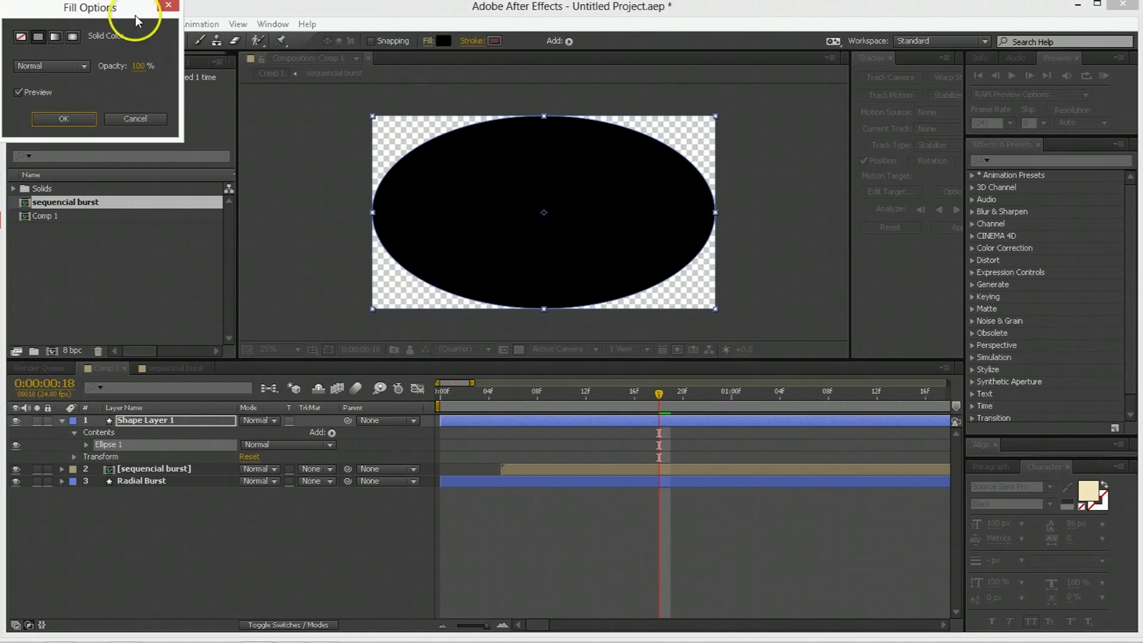
left_click(21, 36)
left_click(64, 117)
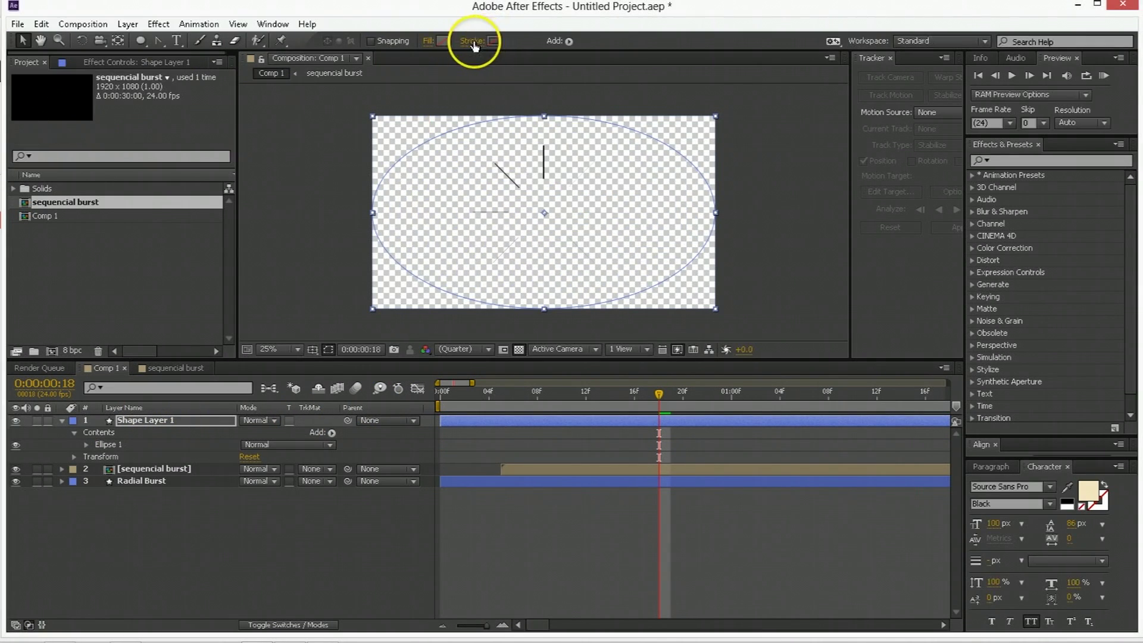
left_click(474, 41)
left_click(44, 38)
left_click(64, 117)
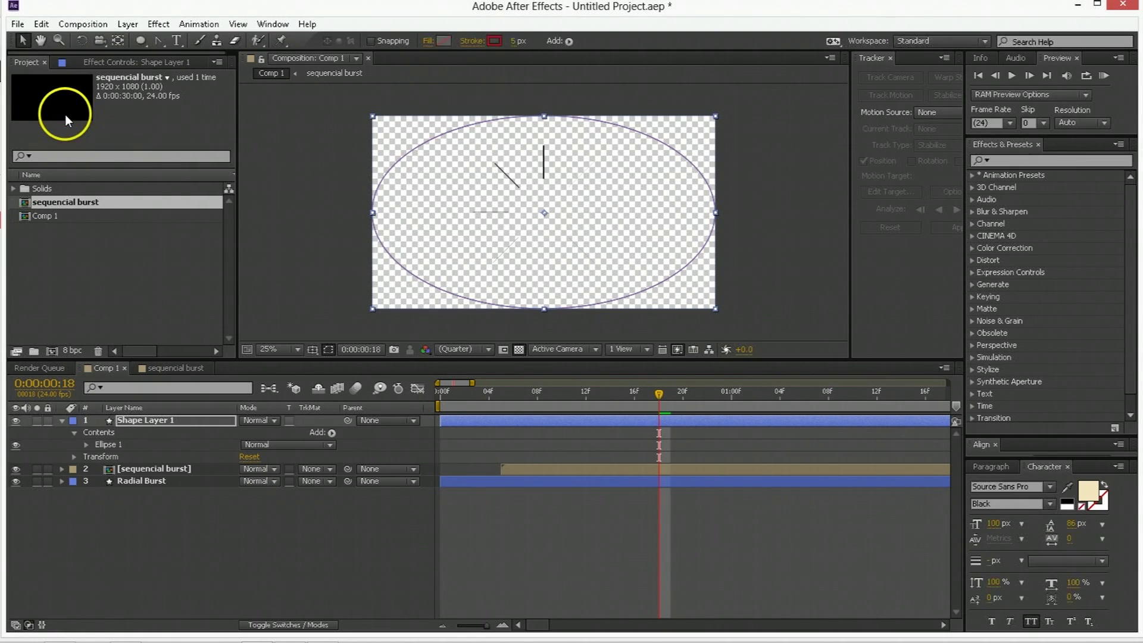
- Make the ellipse stroke colour black (000000) and go to the timeline start
left_click(498, 41)
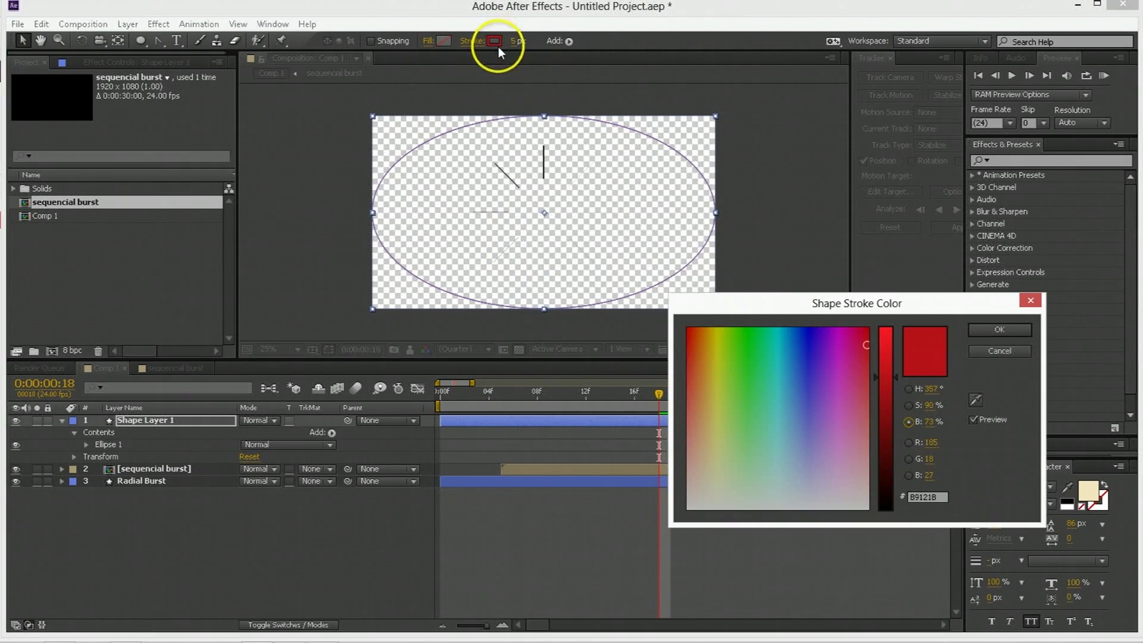
left_click_drag(892, 493, 884, 538)
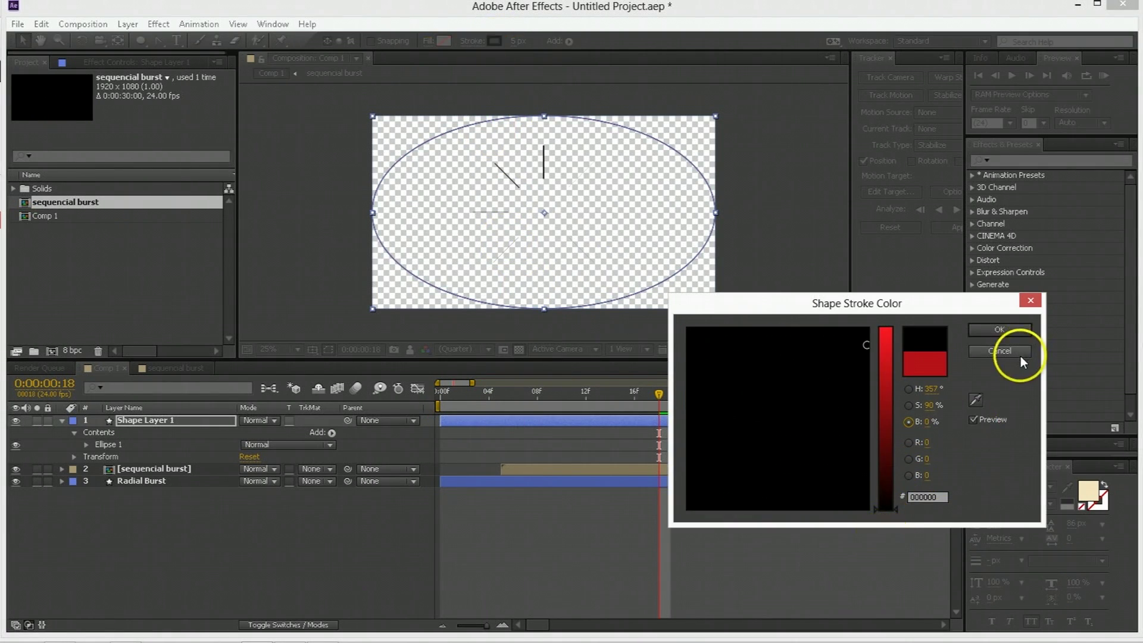
left_click(1012, 332)
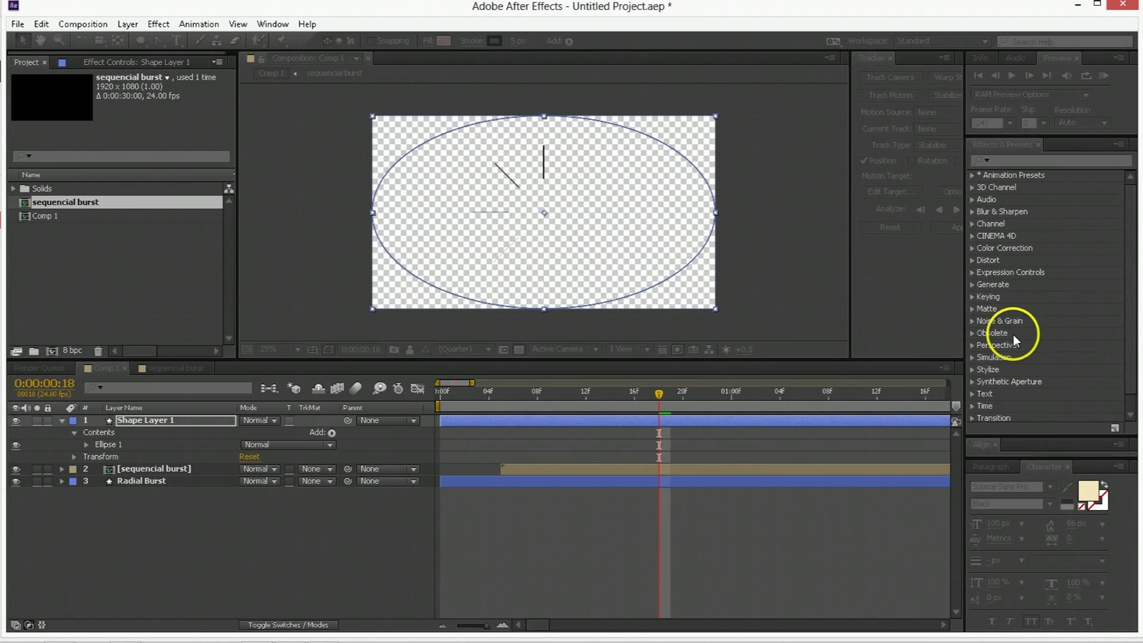
left_click(478, 422)
key("Home")
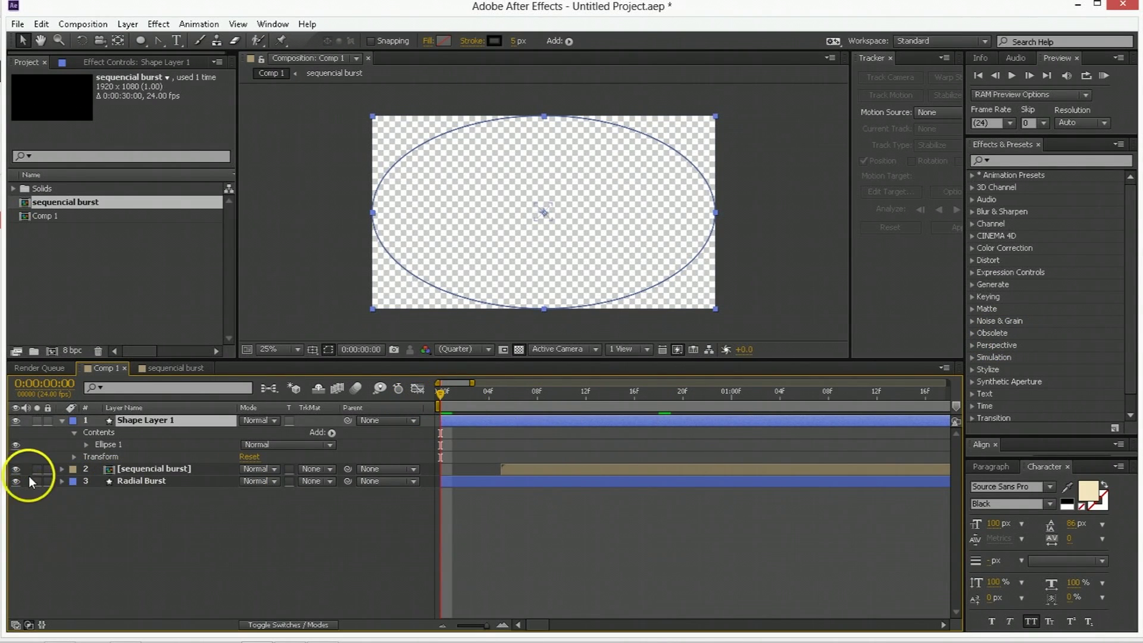
- Hide both burst layers and set Ellipse 1's Stroke Width to 100
left_click_drag(16, 470, 16, 481)
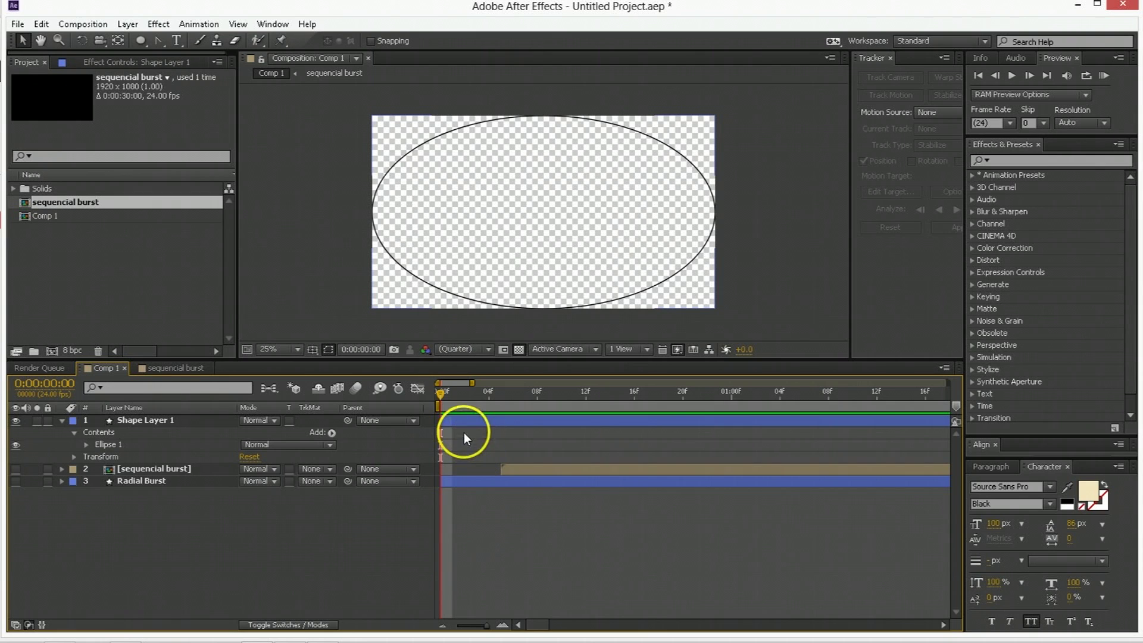
left_click(86, 445)
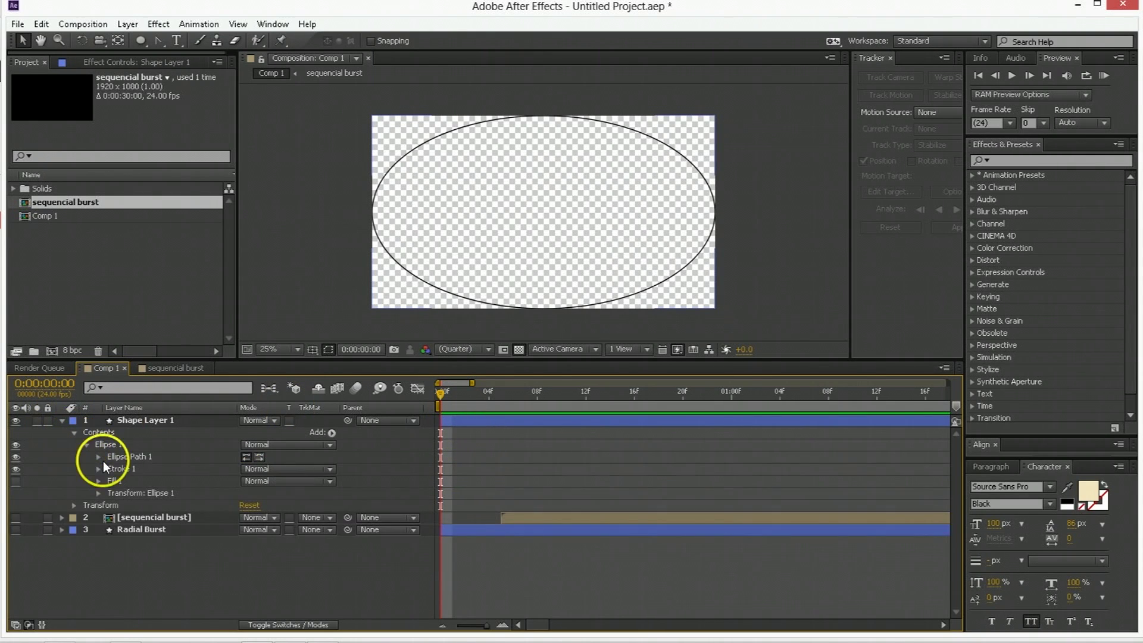
left_click(99, 457)
left_click(98, 494)
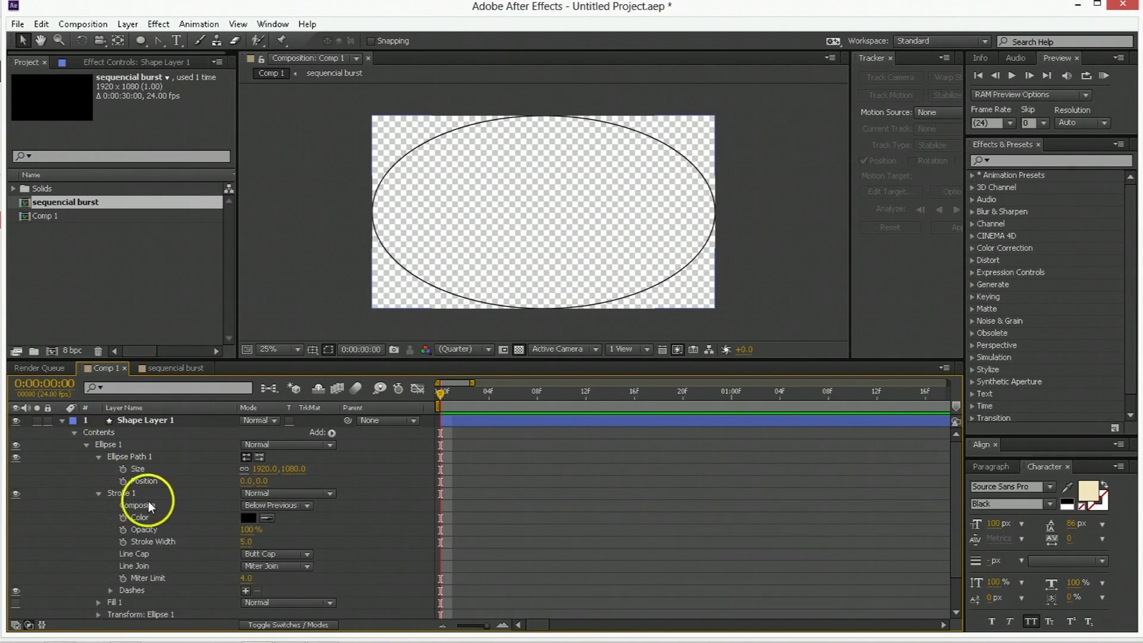
left_click(247, 542)
type("100")
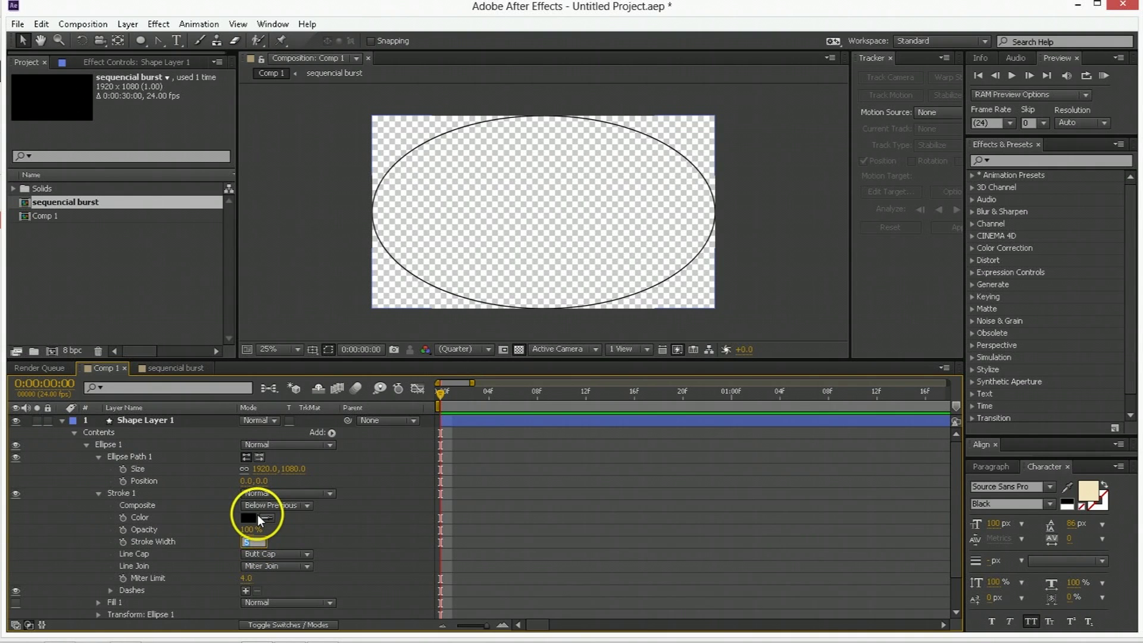
key("Return")
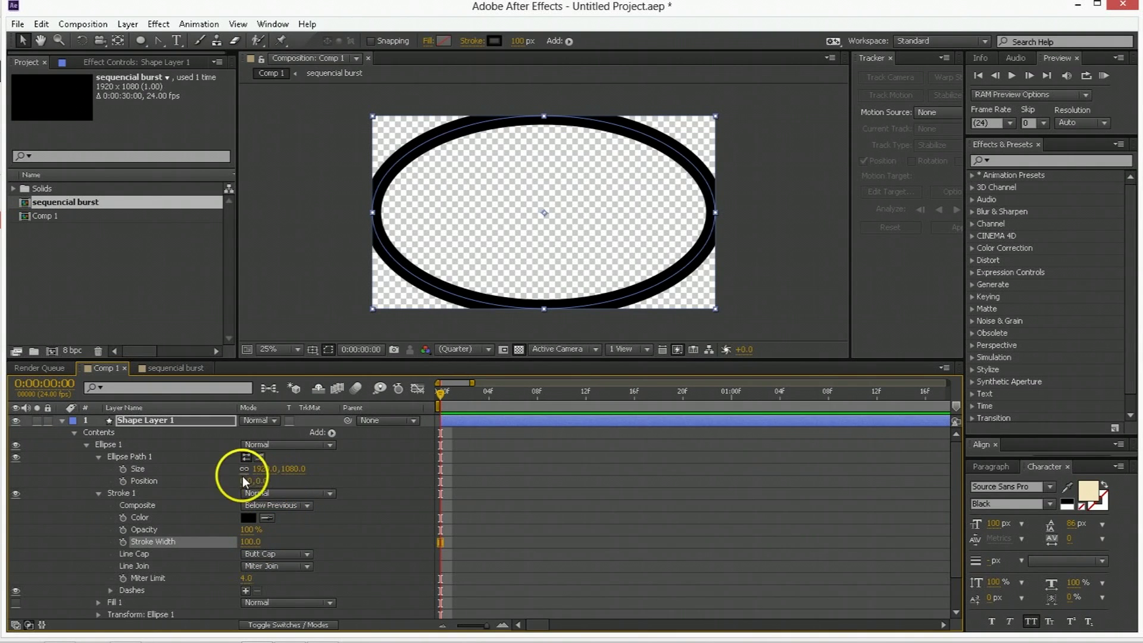
- Set the ellipse Size to 0 and keyframe Size and Stroke Width at frame 0
left_click(258, 469)
type("0")
key("Return")
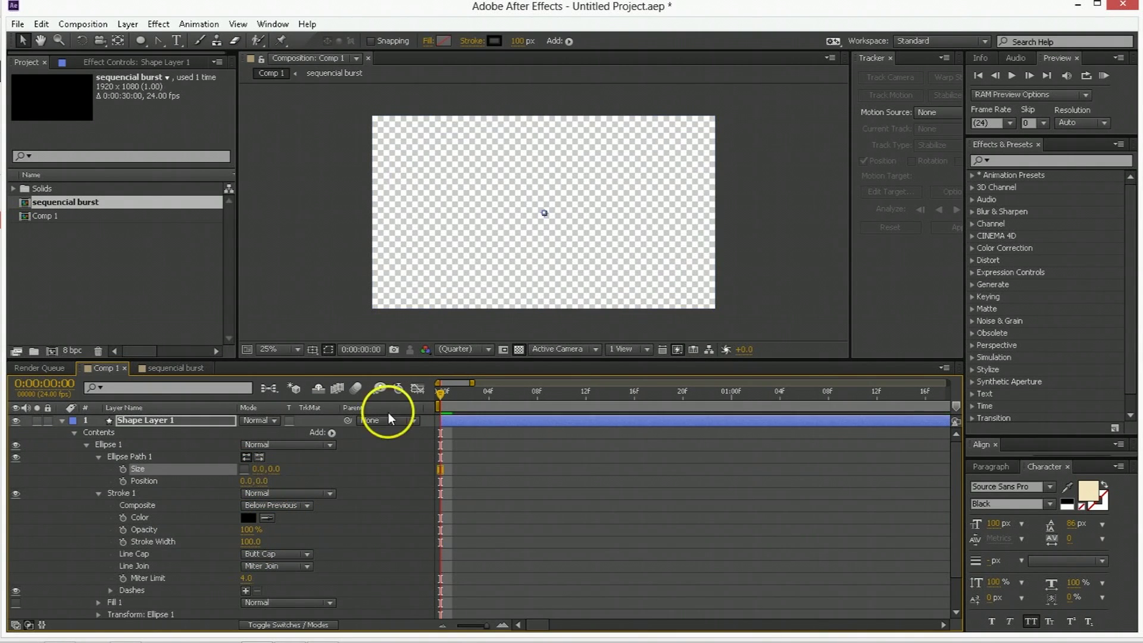
left_click(123, 471)
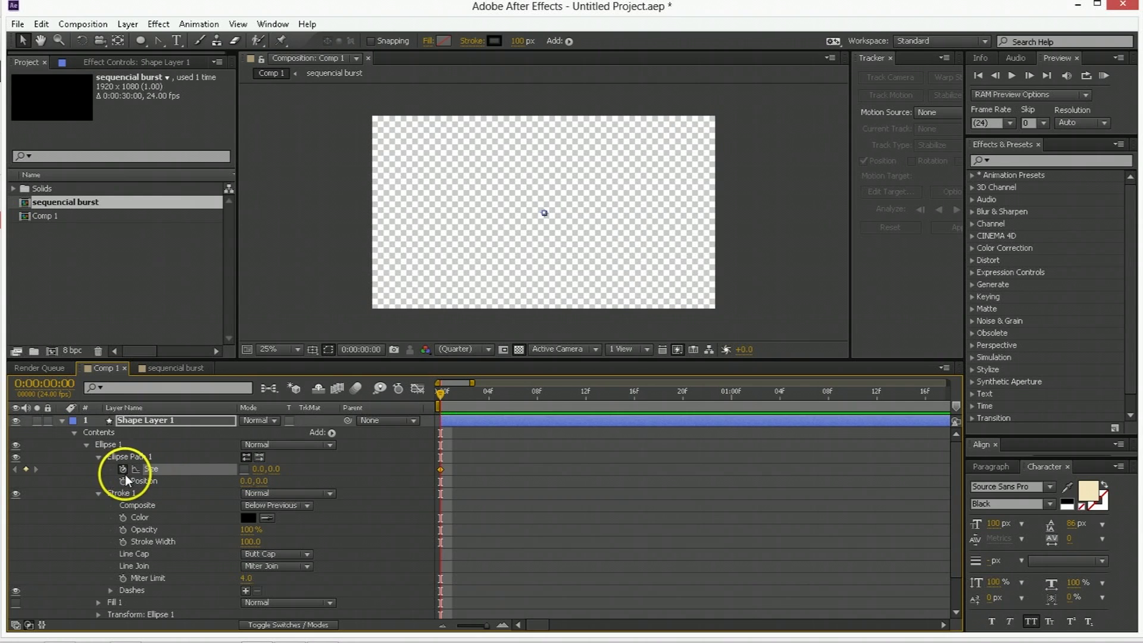
left_click(124, 542)
key("shift+Page_Down")
- At frame 10, enlarge the linked ellipse Size to 1000 x 1000
left_click(259, 469)
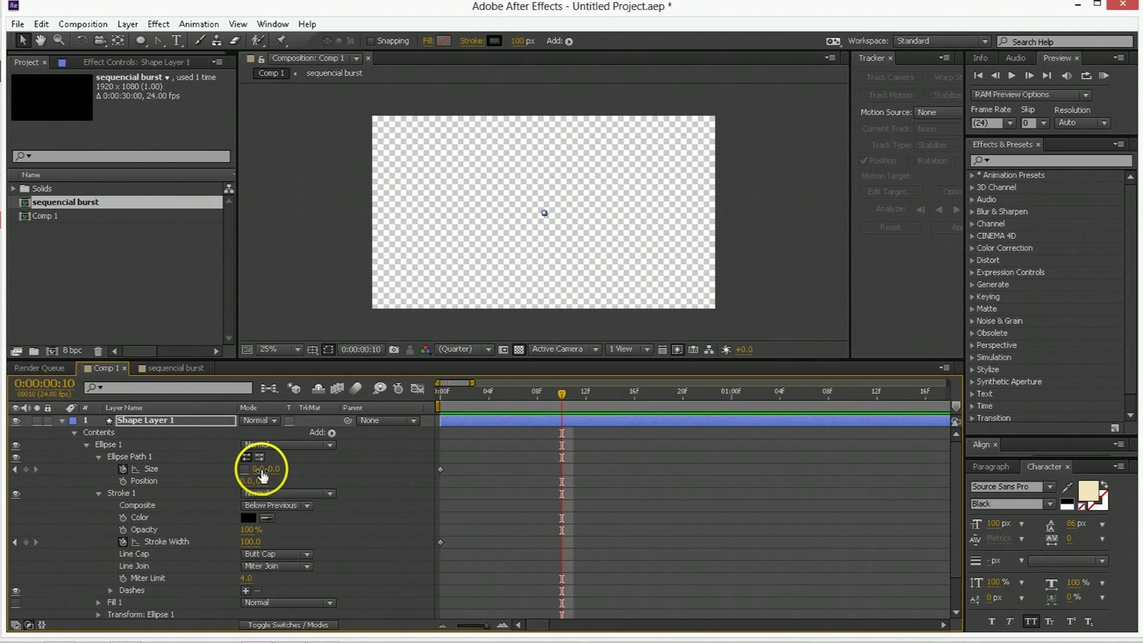
type("500")
key("Tab")
type("500")
key("Return")
left_click(245, 469)
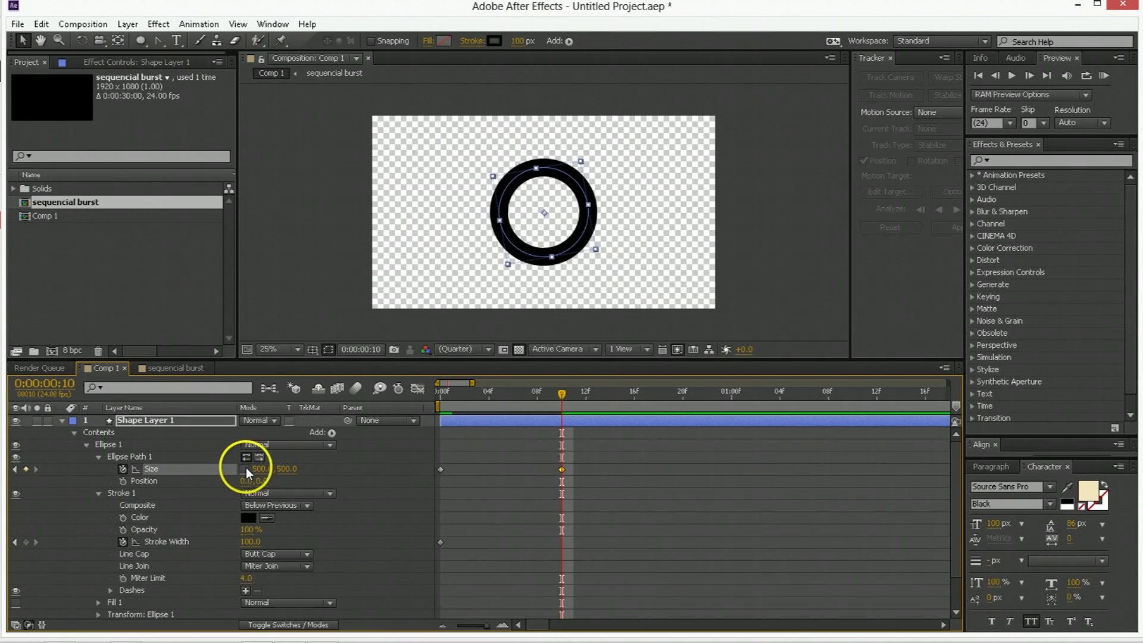
left_click(262, 469)
type("100")
key("Return")
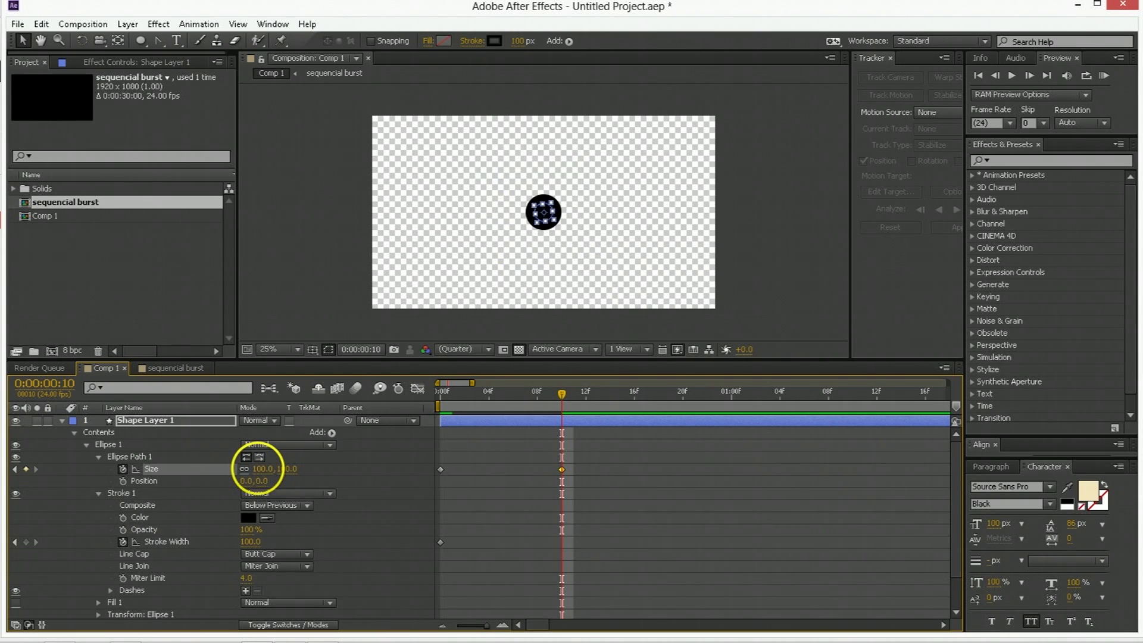
type("0")
key("Return")
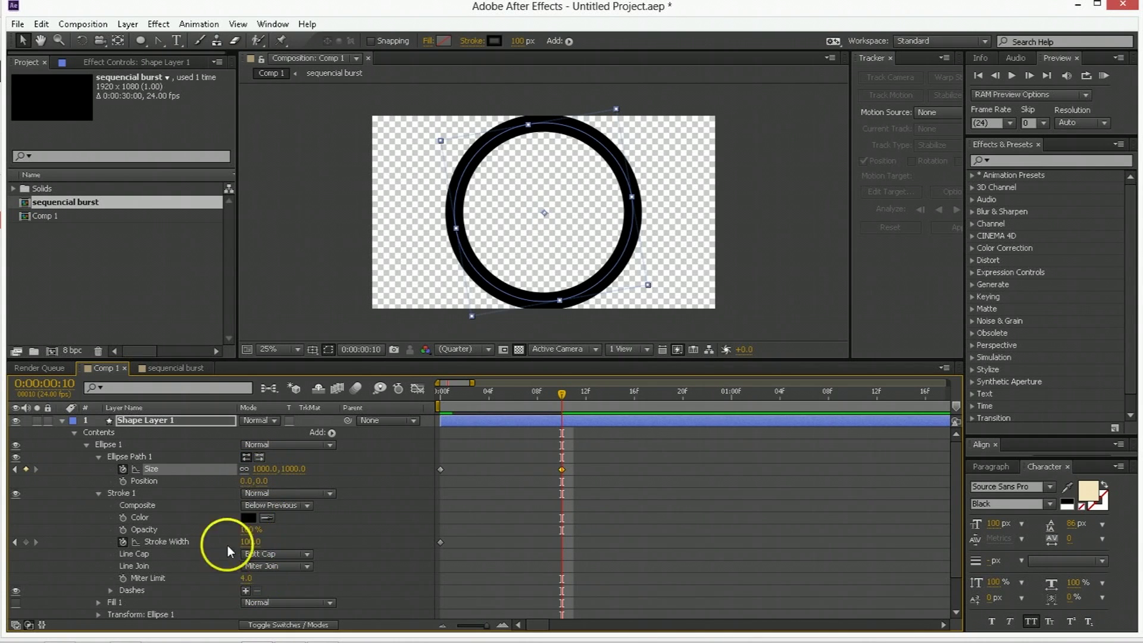
- Set Stroke Width to 0 at frame 10
left_click(254, 541)
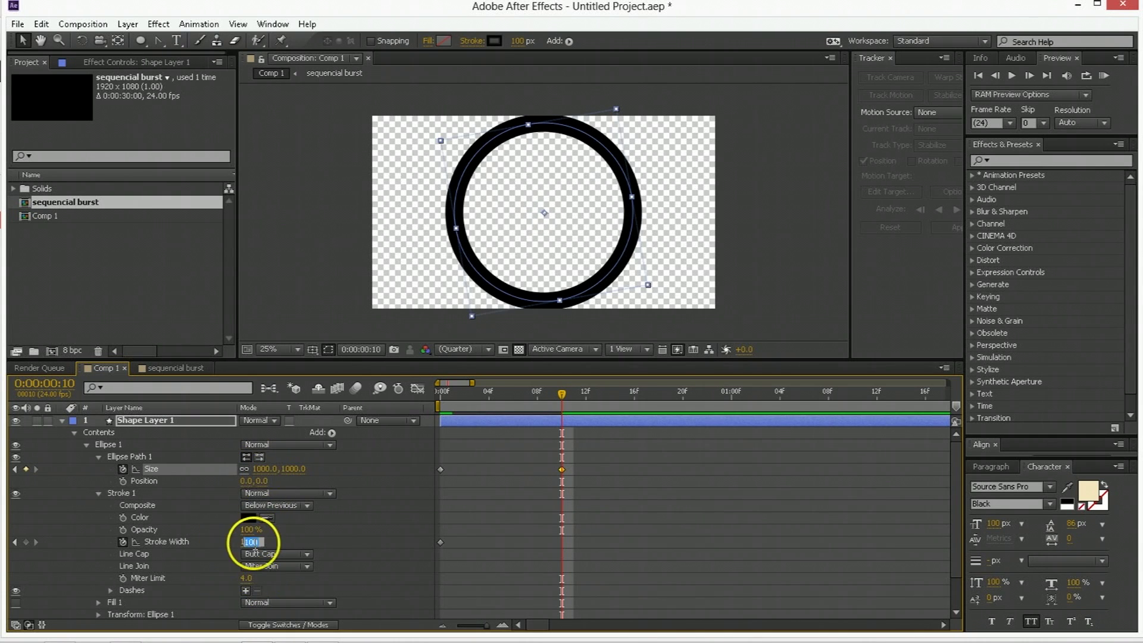
type("0")
key("Return")
- Ease the ring's Size and Stroke Width keyframes in the speed graph so speed peaks at the start
left_click_drag(584, 453, 397, 545)
left_click(417, 389)
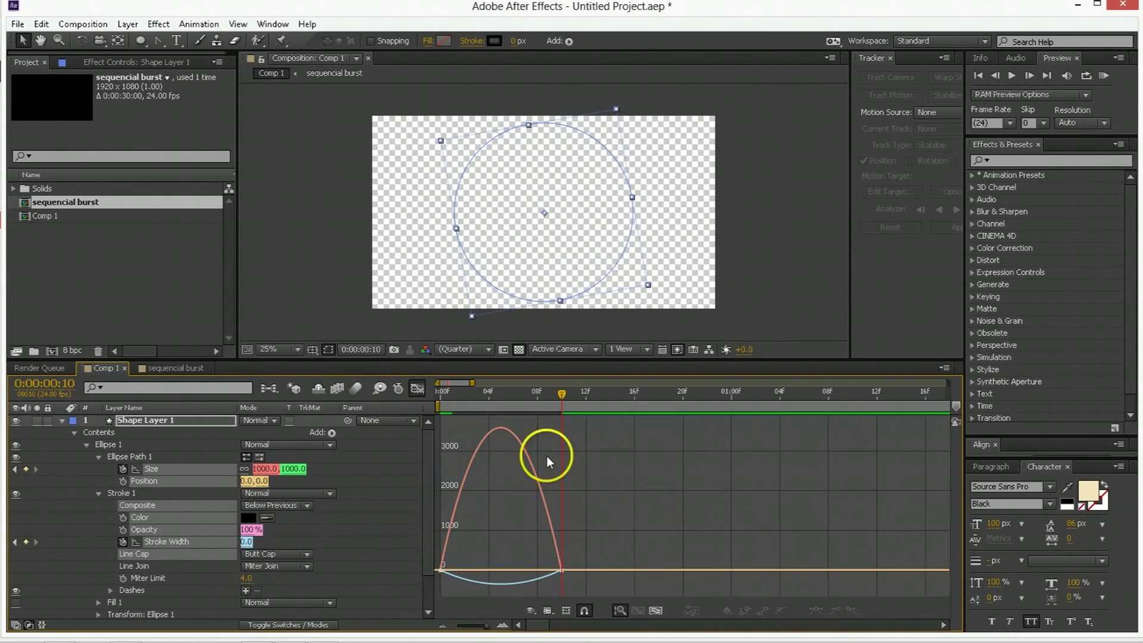
left_click_drag(602, 506, 411, 592)
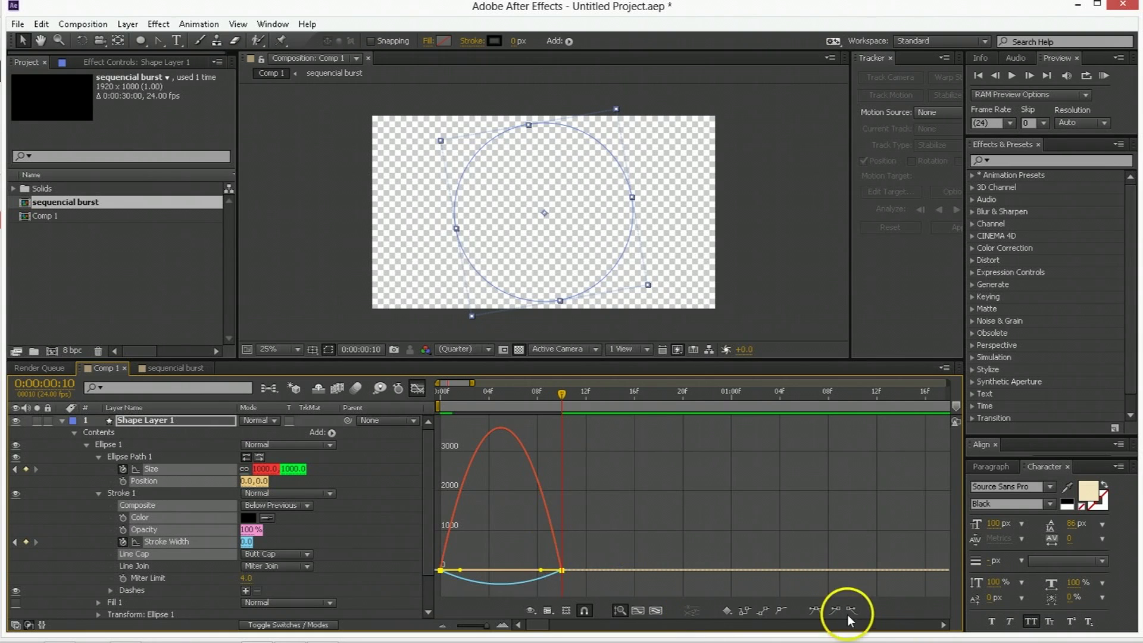
left_click_drag(532, 570, 462, 503)
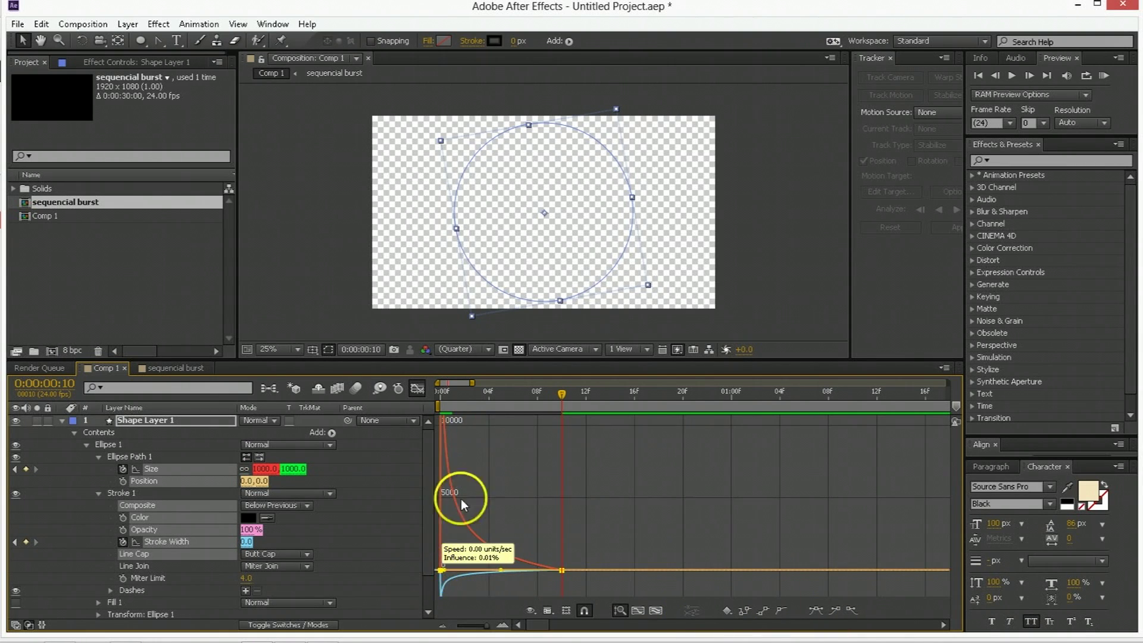
left_click(445, 395)
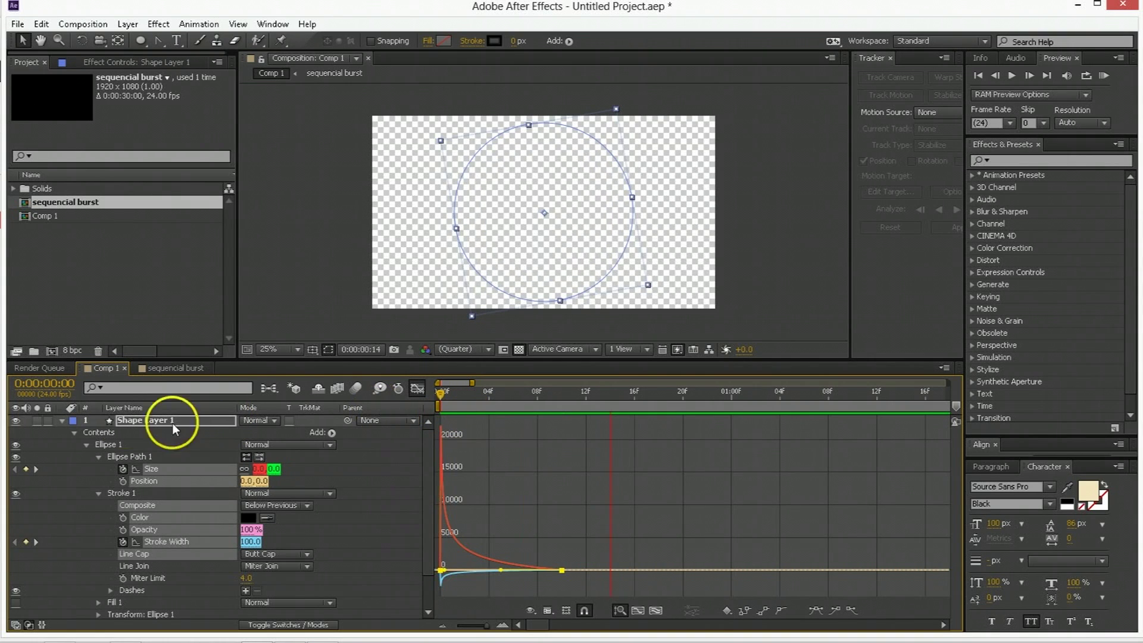
left_click(62, 420)
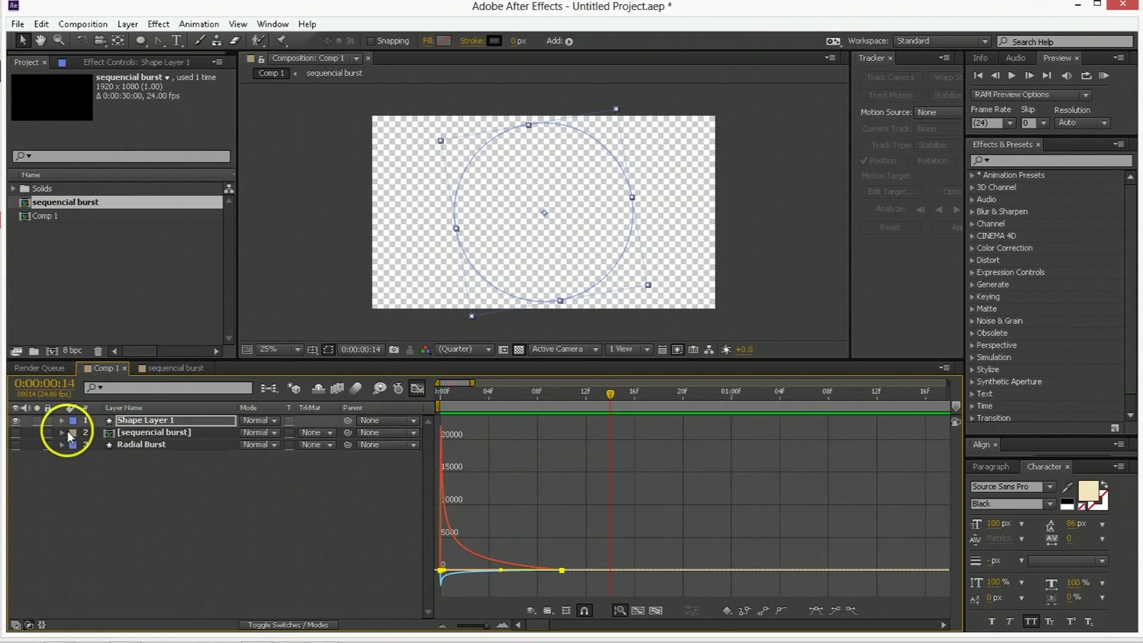
left_click(417, 388)
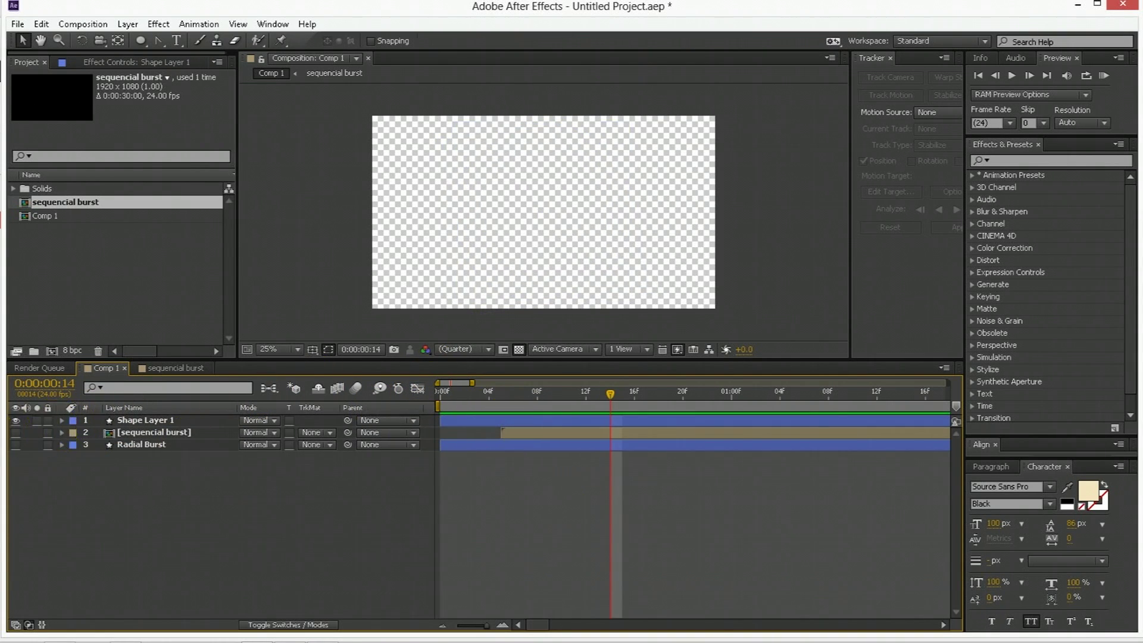
- Preview the burst animation from the first frame
left_click(480, 422)
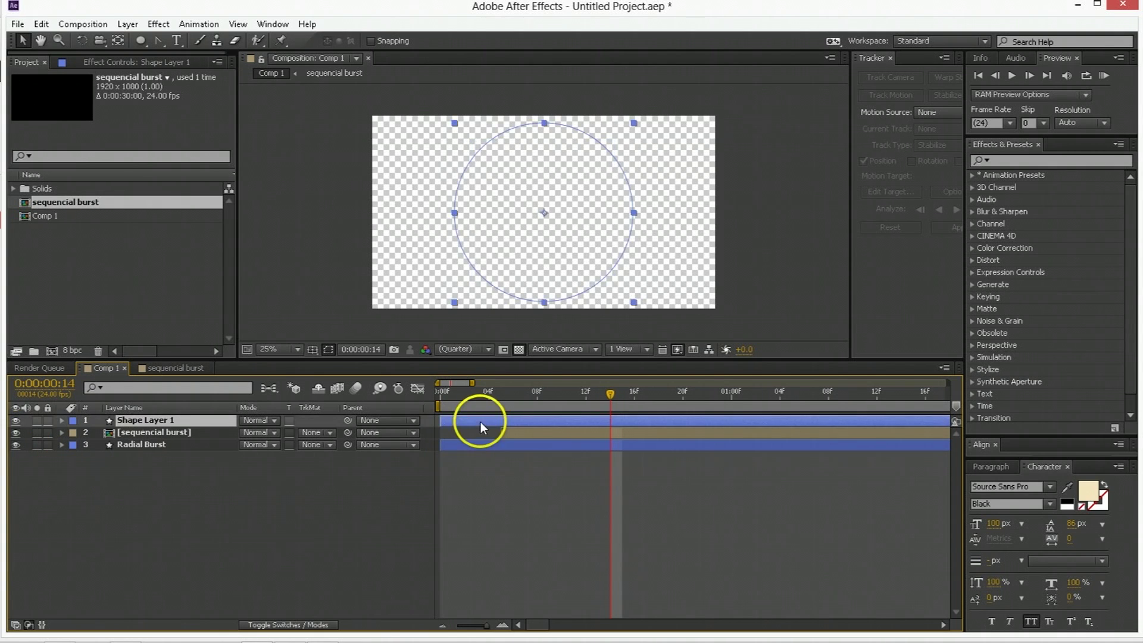
left_click(450, 399)
key("space")
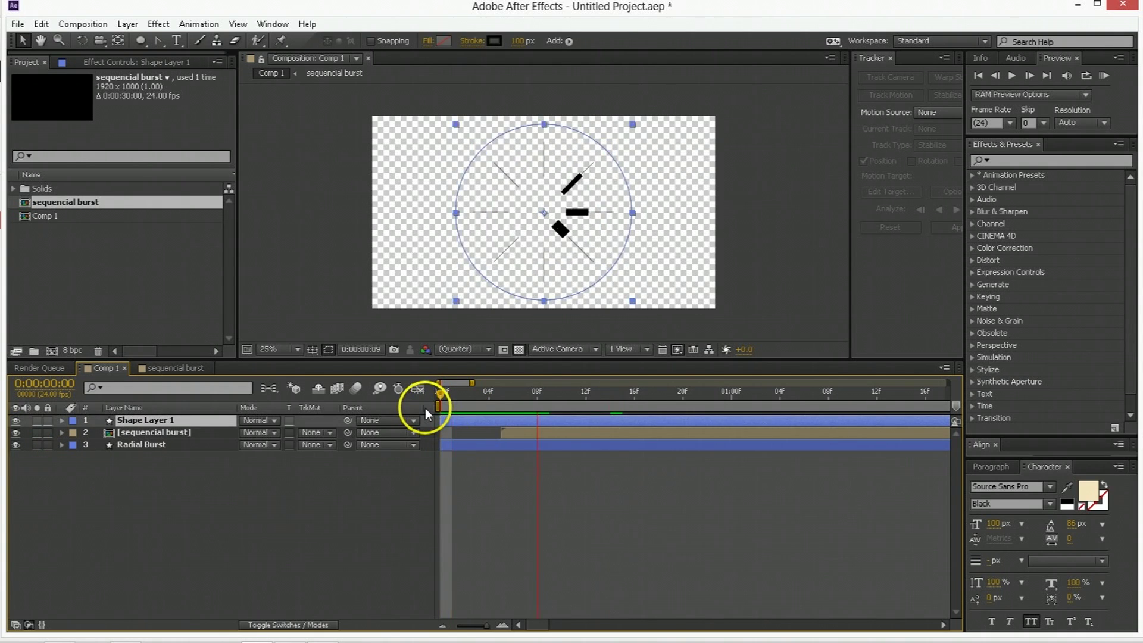
left_click(463, 447)
- Duplicate the ring, sequencial burst and Radial Burst layers, shifting the ring and Radial Burst copies later
left_click(470, 423)
key("ctrl+d")
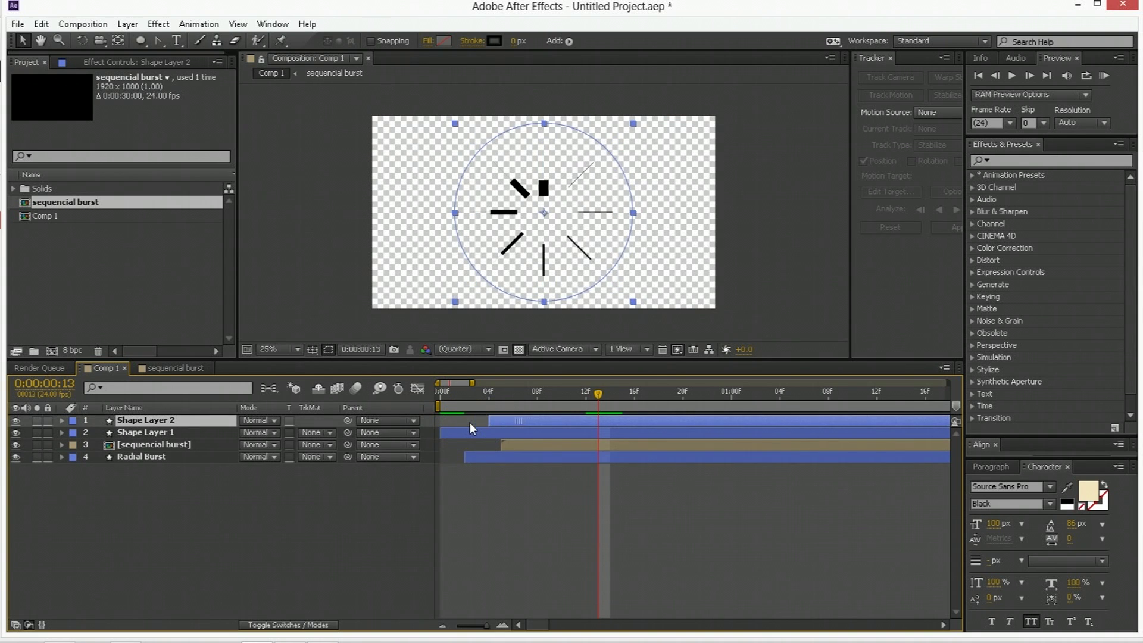
left_click_drag(470, 423, 541, 446)
left_click(542, 447)
key("ctrl+d")
left_click(524, 470)
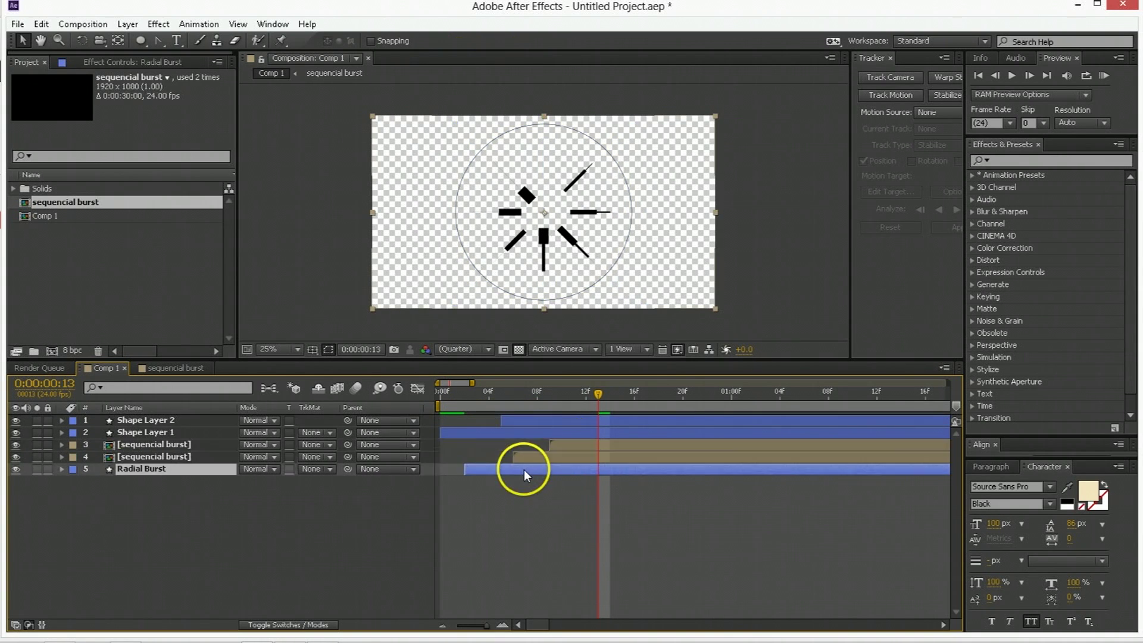
key("ctrl+d")
key("alt+Page_Down")
key("alt+Page_Down")
key("alt+Page_Down")
key("alt+Page_Down")
key("alt+Page_Down")
key("alt+Page_Down")
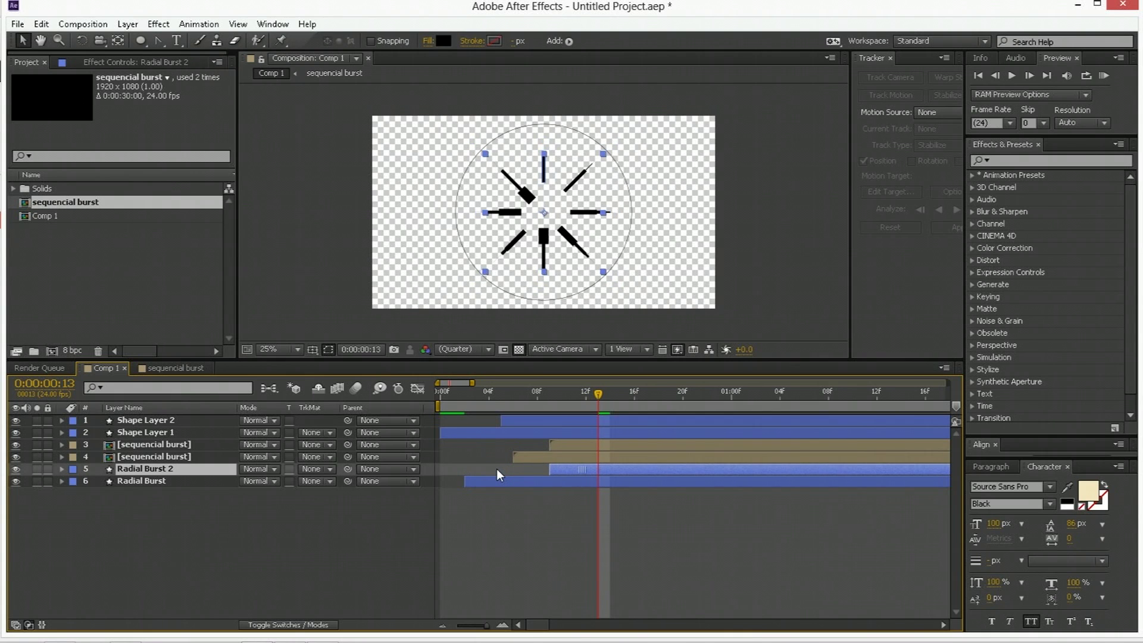
key("alt+Page_Up")
- Preview the layered burst from the start, checking it around frame 9
left_click(534, 518)
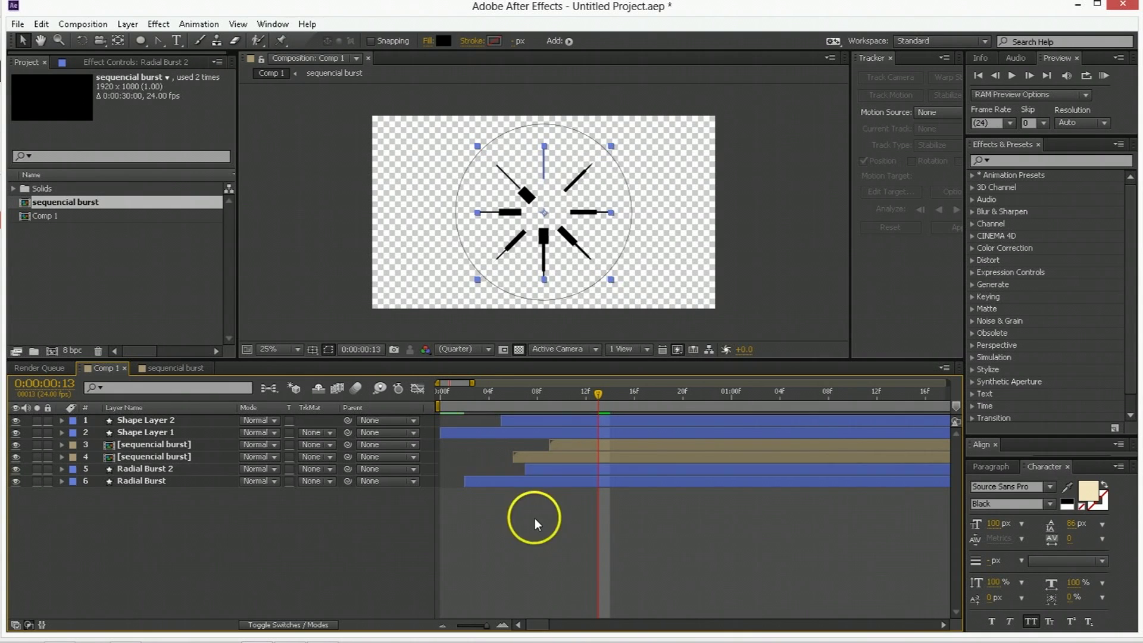
left_click(440, 399)
key("space")
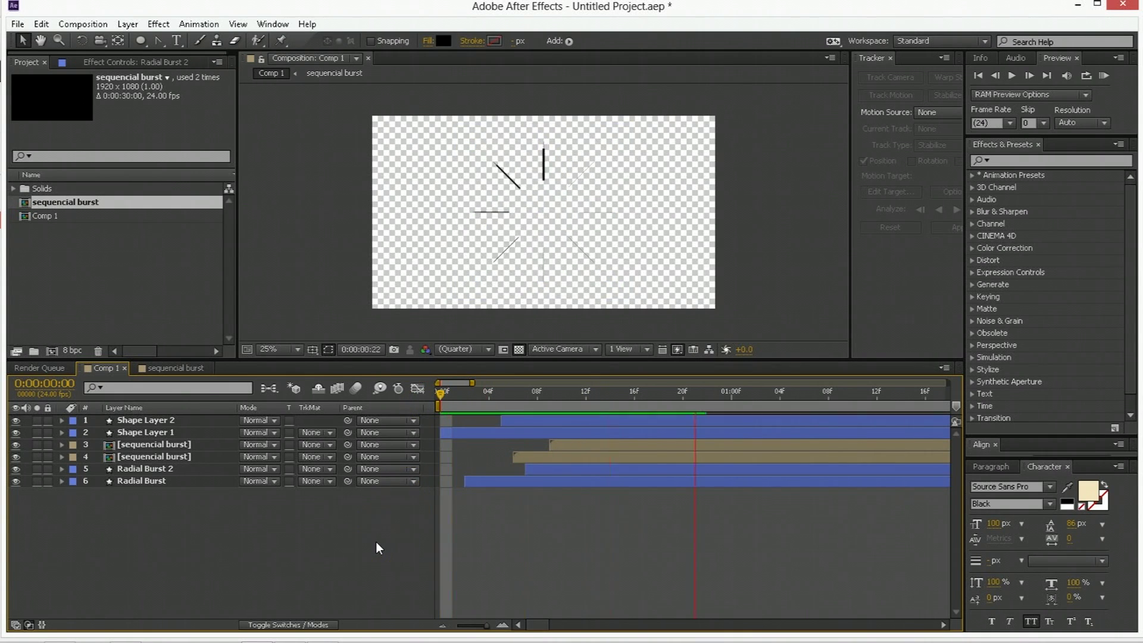
left_click_drag(516, 401, 559, 405)
- Start the upper sequencial burst copy at frame 12, then nudge it slightly later
left_click(589, 405)
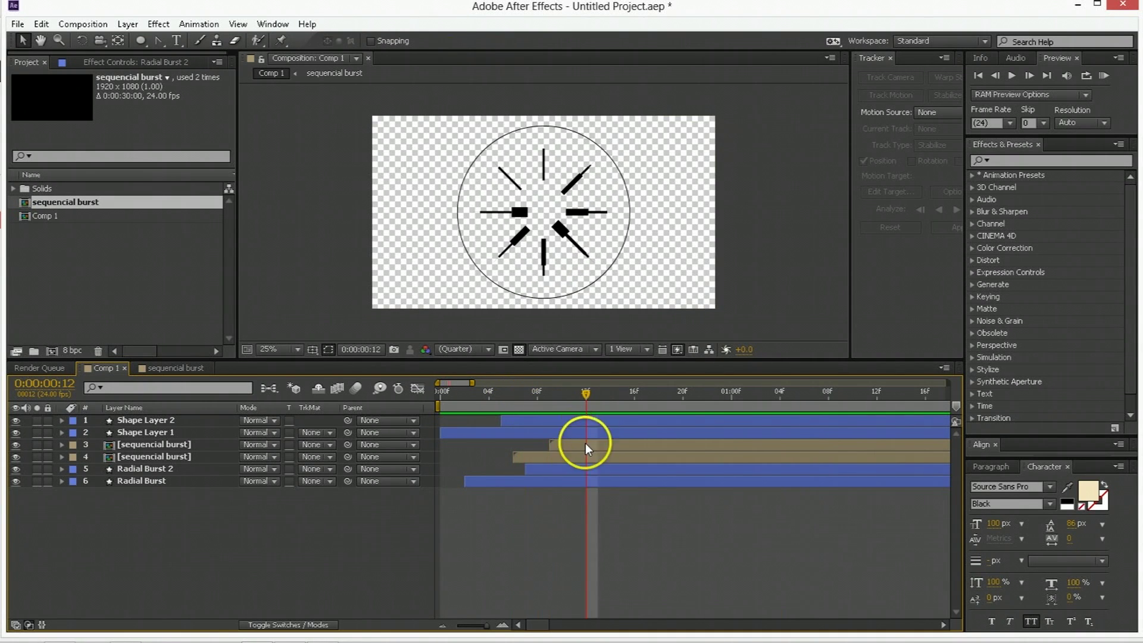
left_click(585, 443)
key("bracketleft")
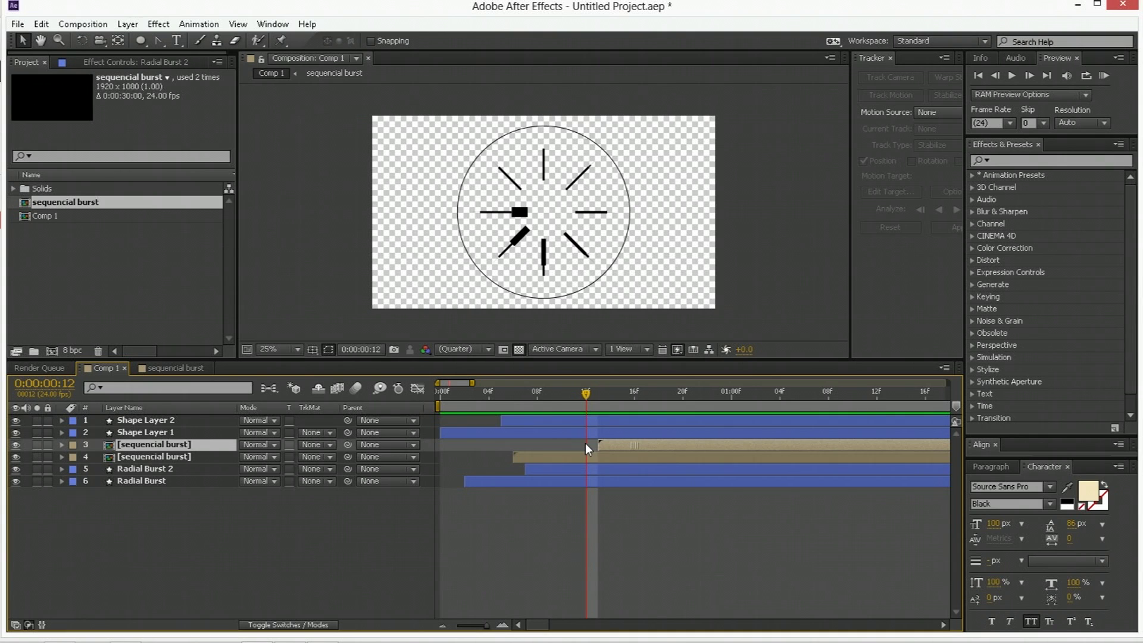
left_click_drag(585, 443, 596, 431)
- Replay the layered burst from the beginning and select the Radial Burst layer
left_click_drag(485, 397, 481, 400)
key("space")
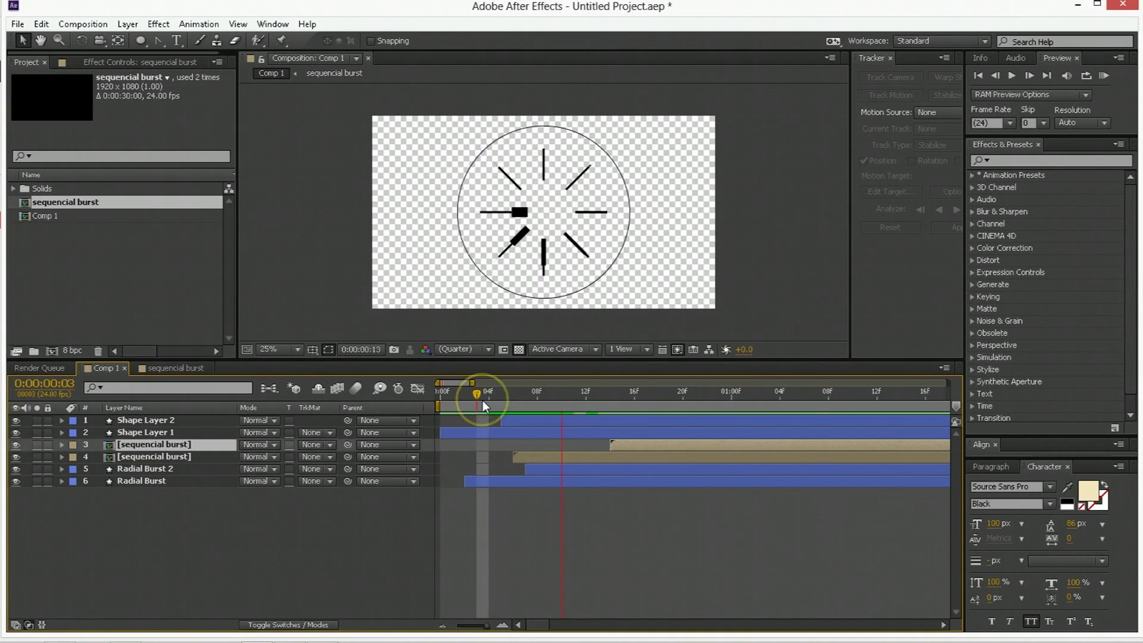
left_click(434, 406)
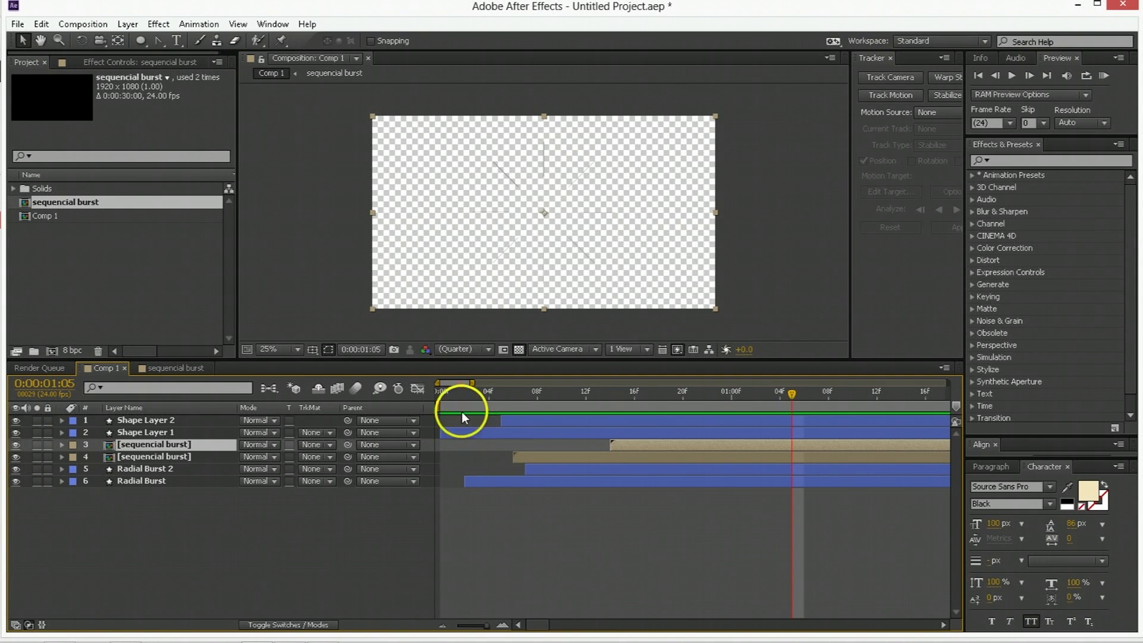
left_click(446, 394)
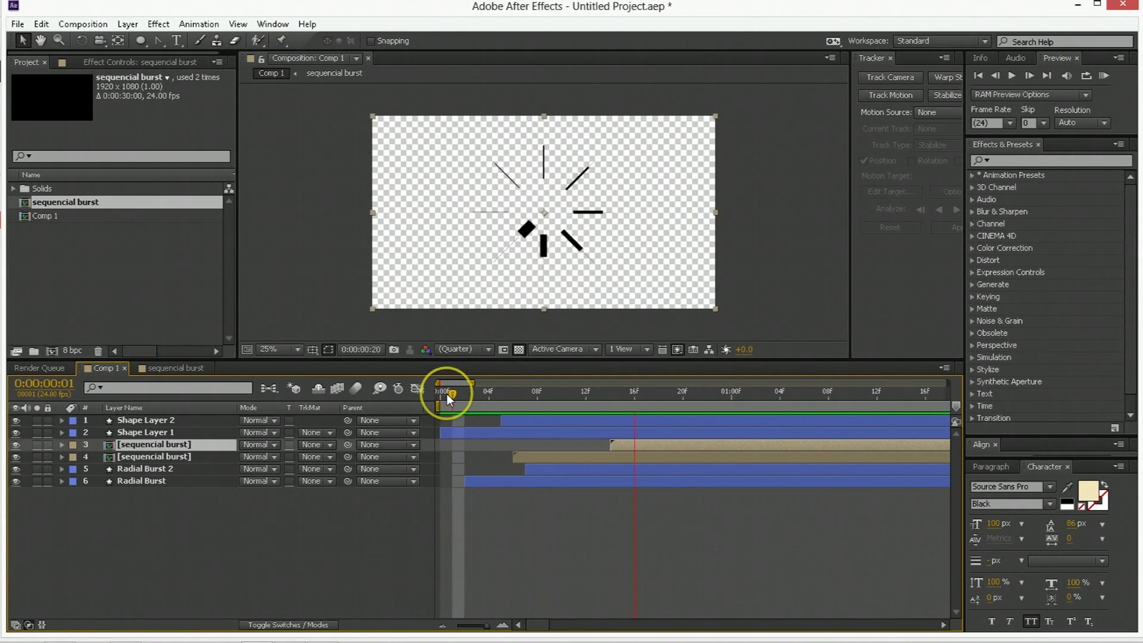
left_click(495, 480)
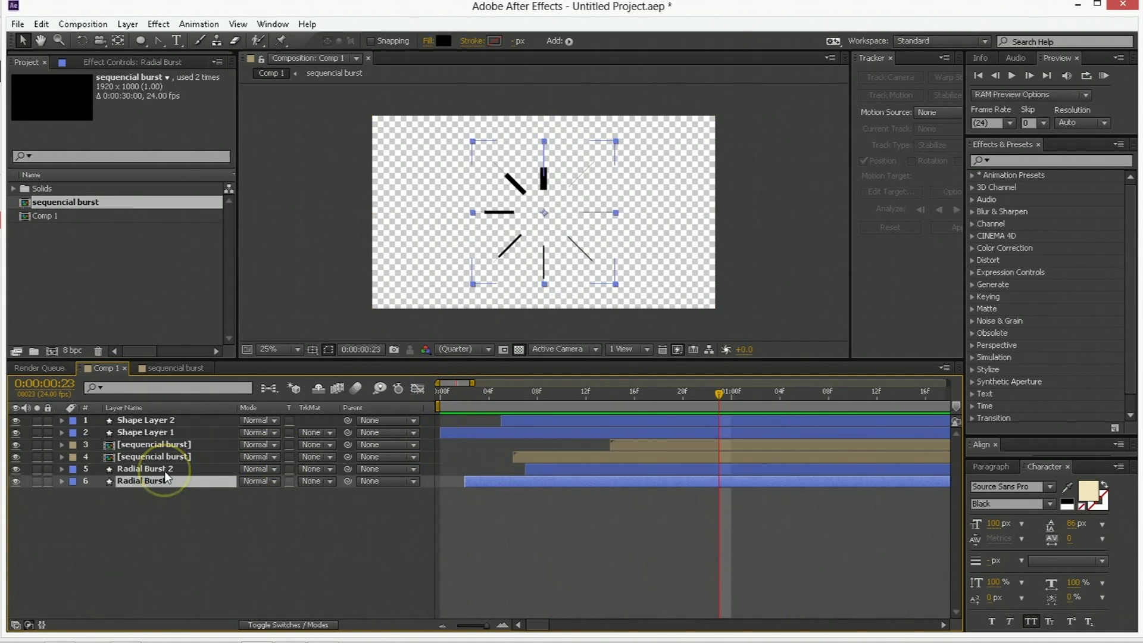
- Open the sequencial burst precomp and inspect Burst Spire 2's rotation keyframe and Burst Spire 3
left_click(479, 420)
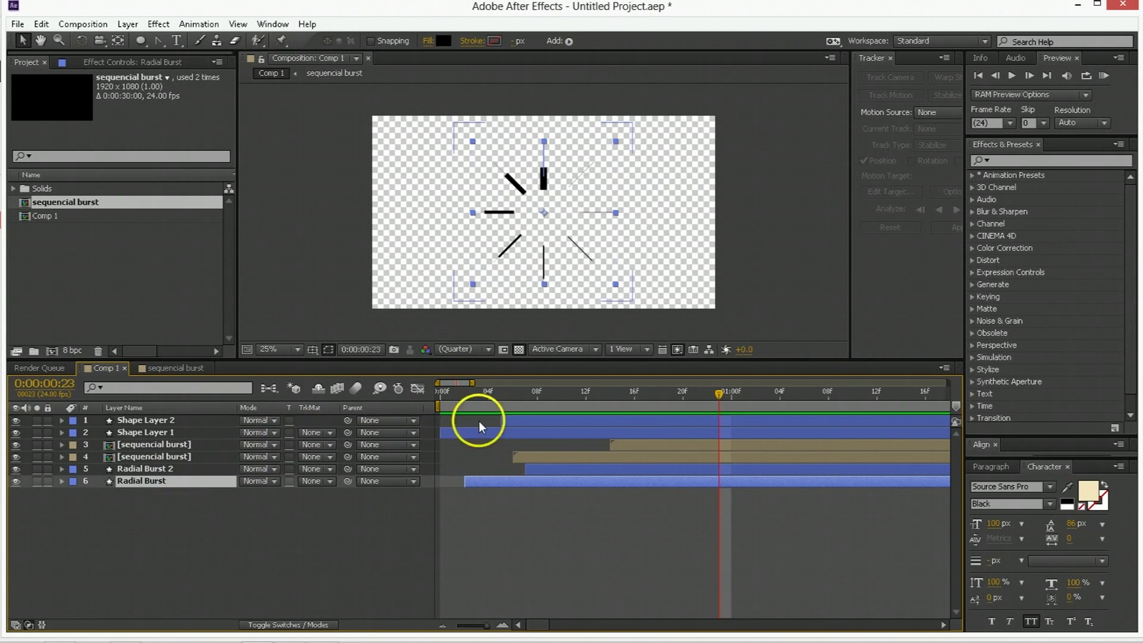
double_click(184, 444)
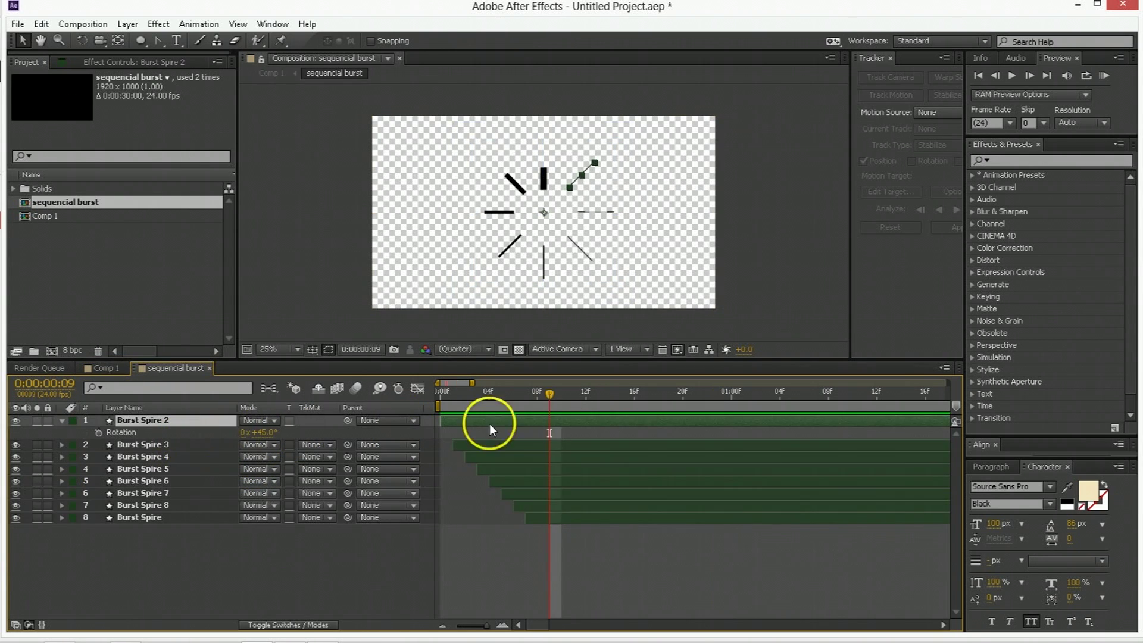
left_click(154, 433)
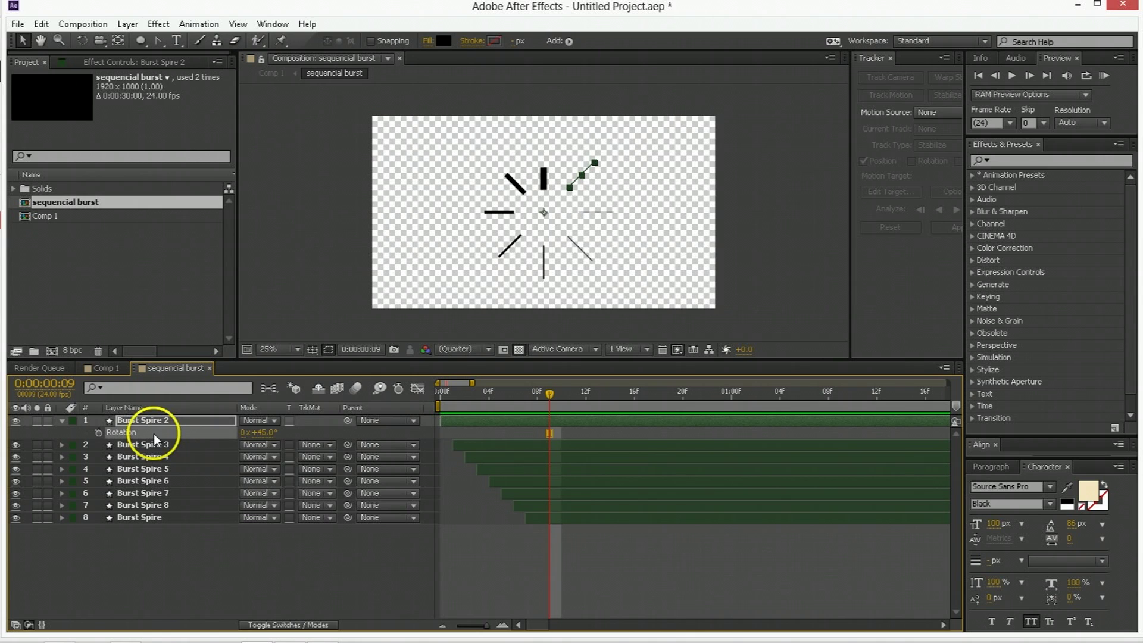
left_click(182, 524)
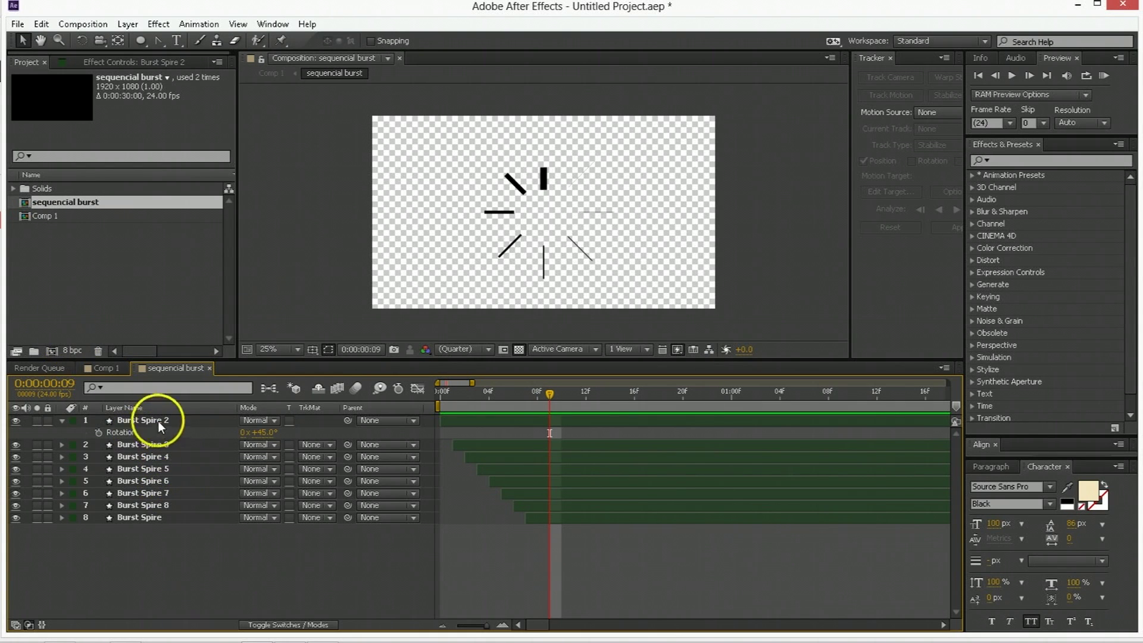
left_click(142, 429)
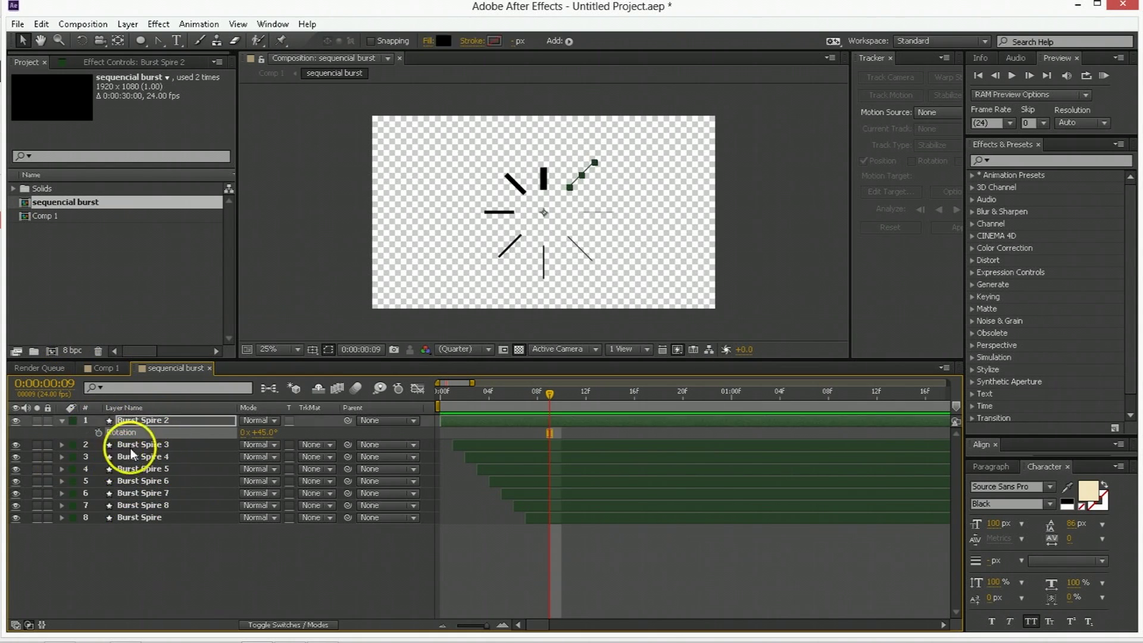
left_click(134, 445)
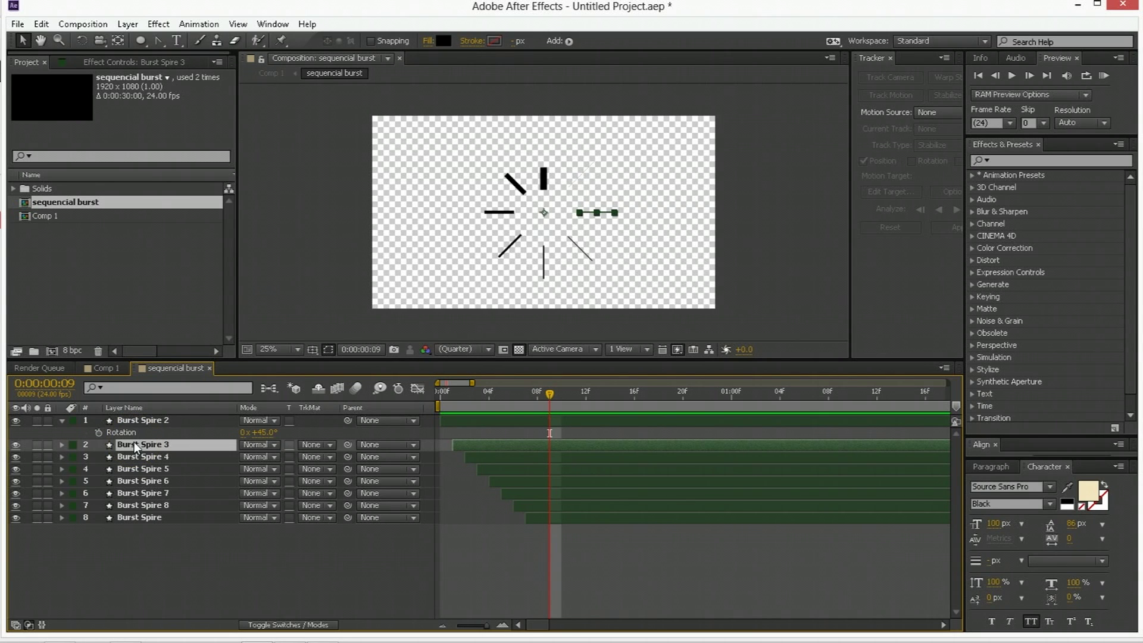